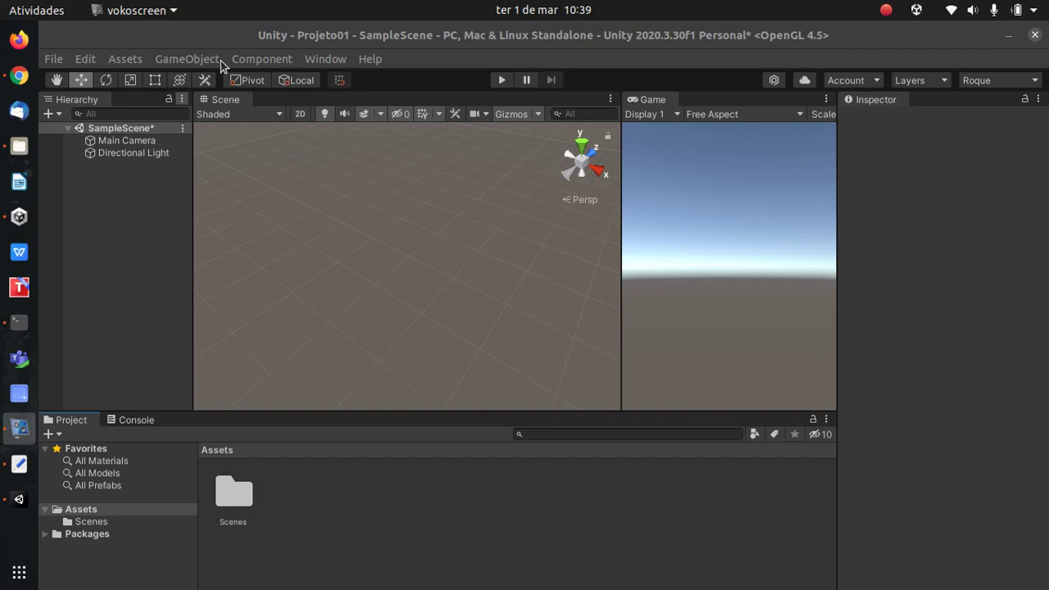
Add a Plane 3D object to the scene and select it.
left_click(464, 304)
middle_click_drag(454, 270, 485, 368)
left_click_drag(484, 368, 485, 320, "alt")
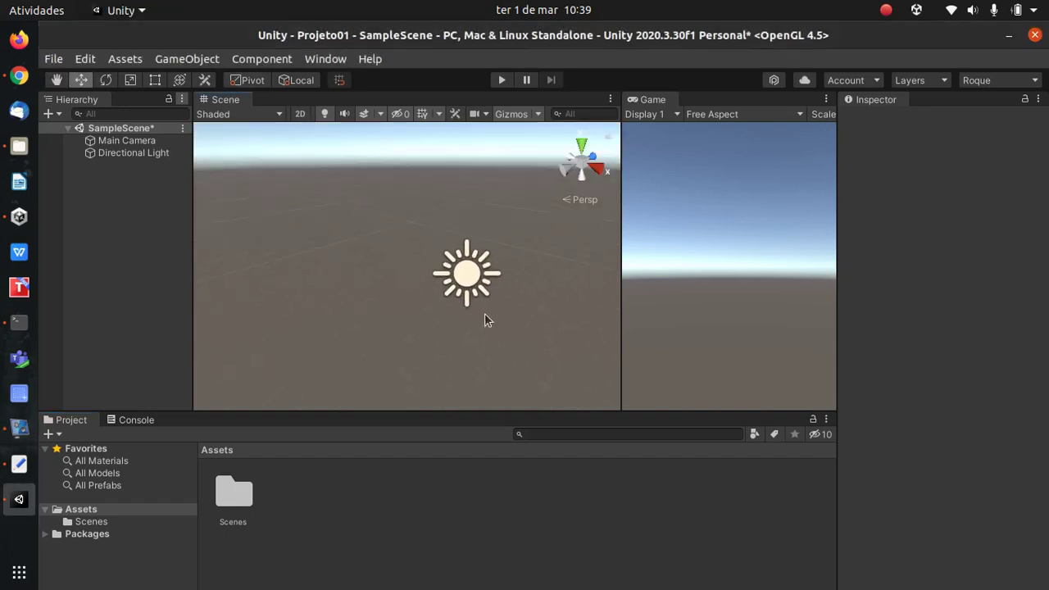
middle_click_drag(499, 335, 483, 288)
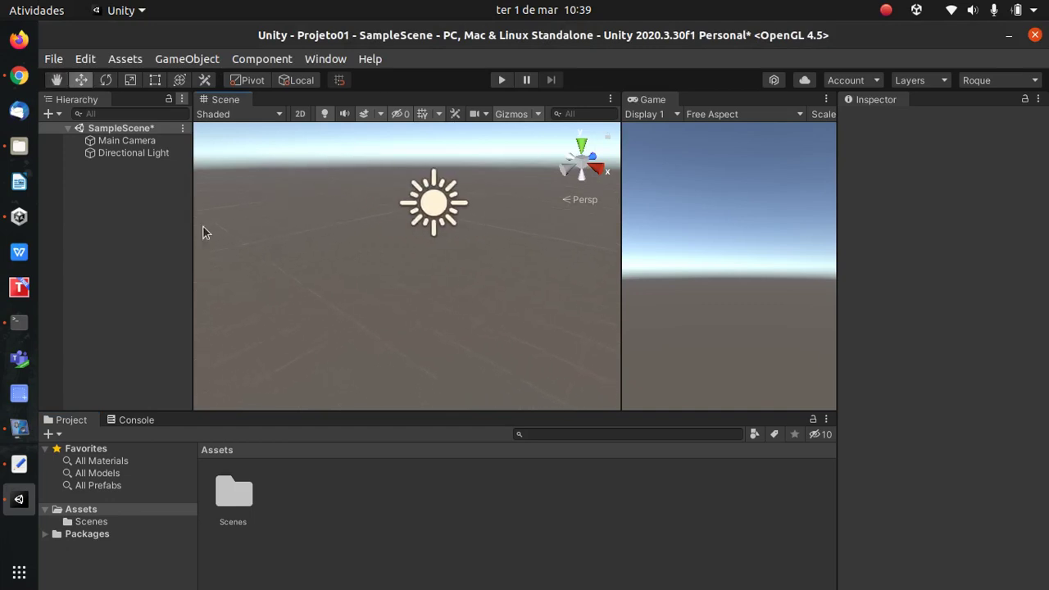
left_click(179, 60)
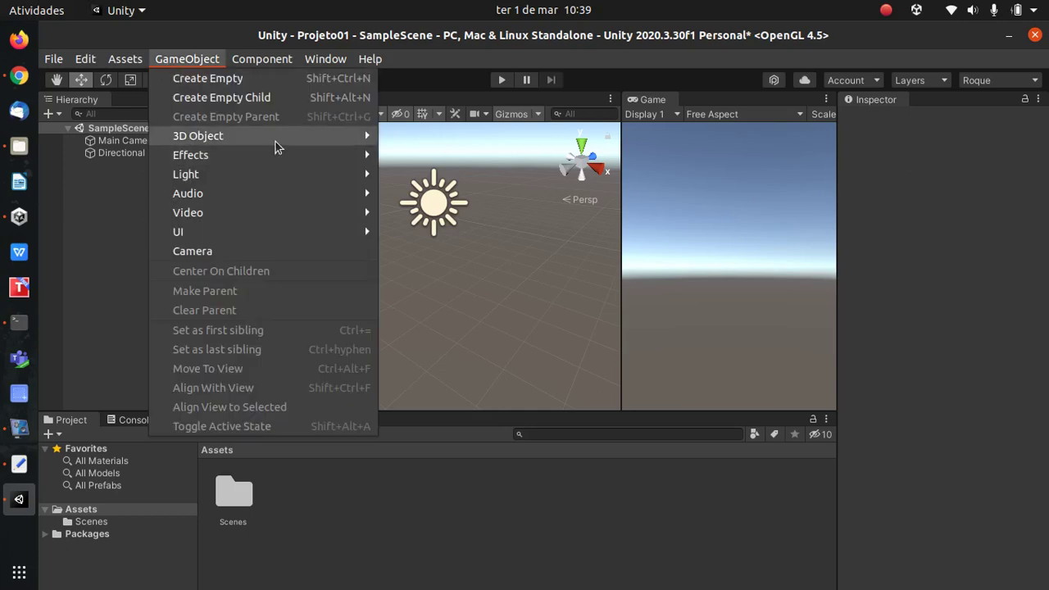
mouse_move(274, 145)
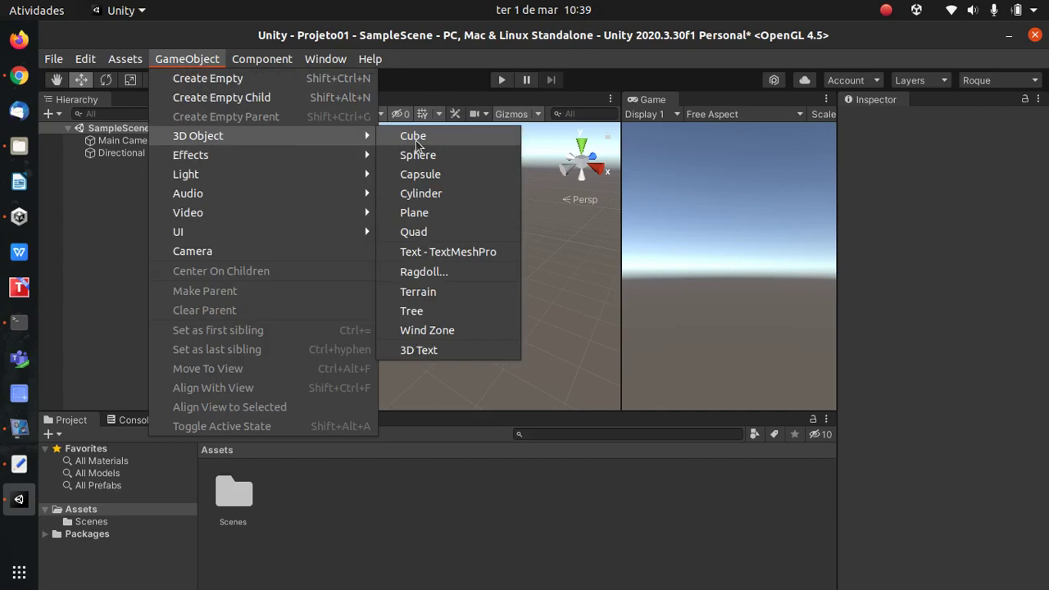
left_click(195, 61)
left_click(195, 60)
mouse_move(206, 136)
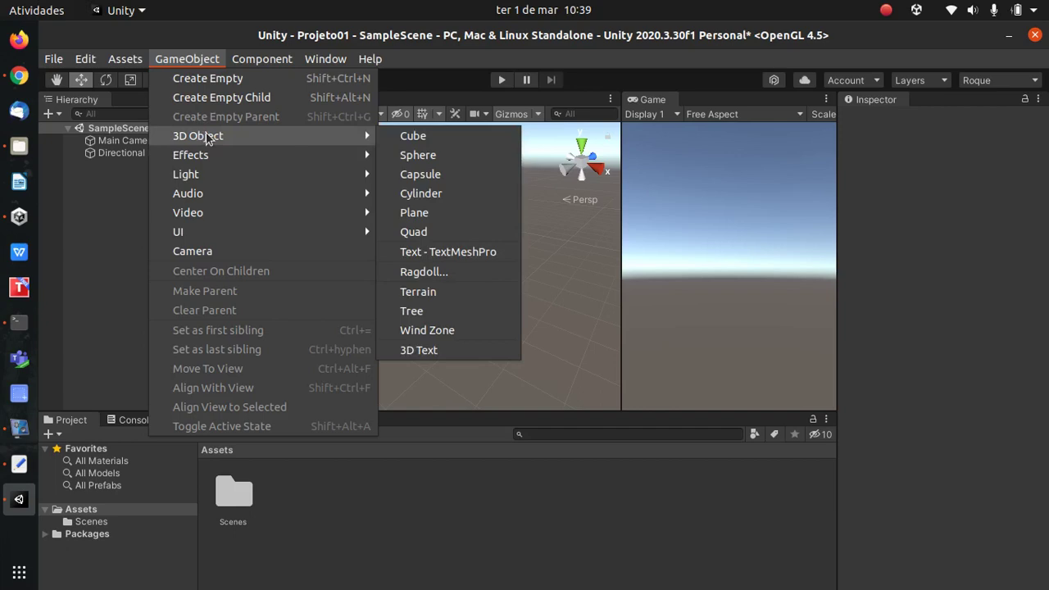
left_click(458, 221)
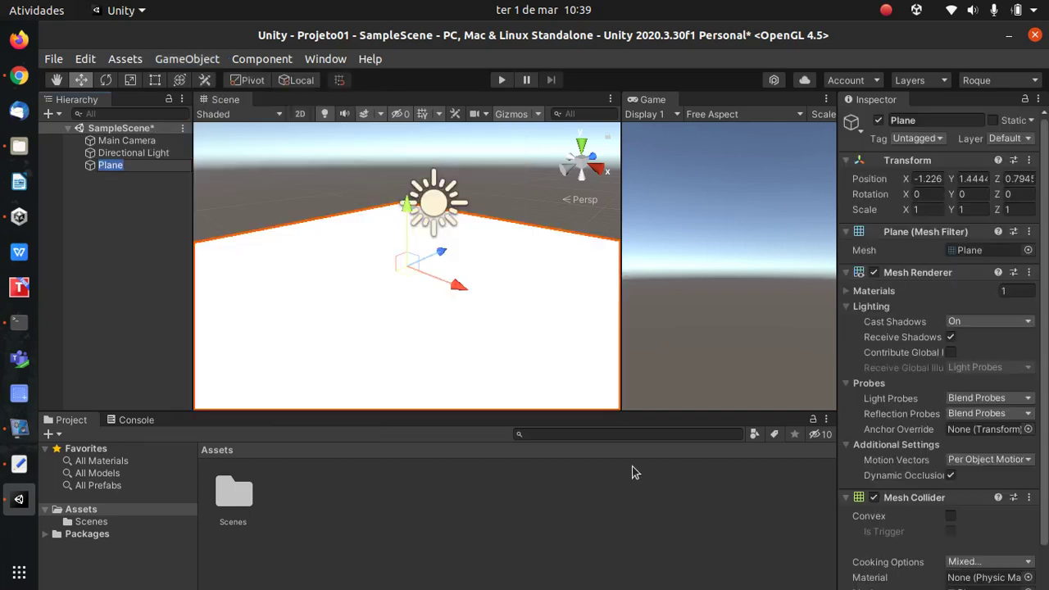
left_click(127, 211)
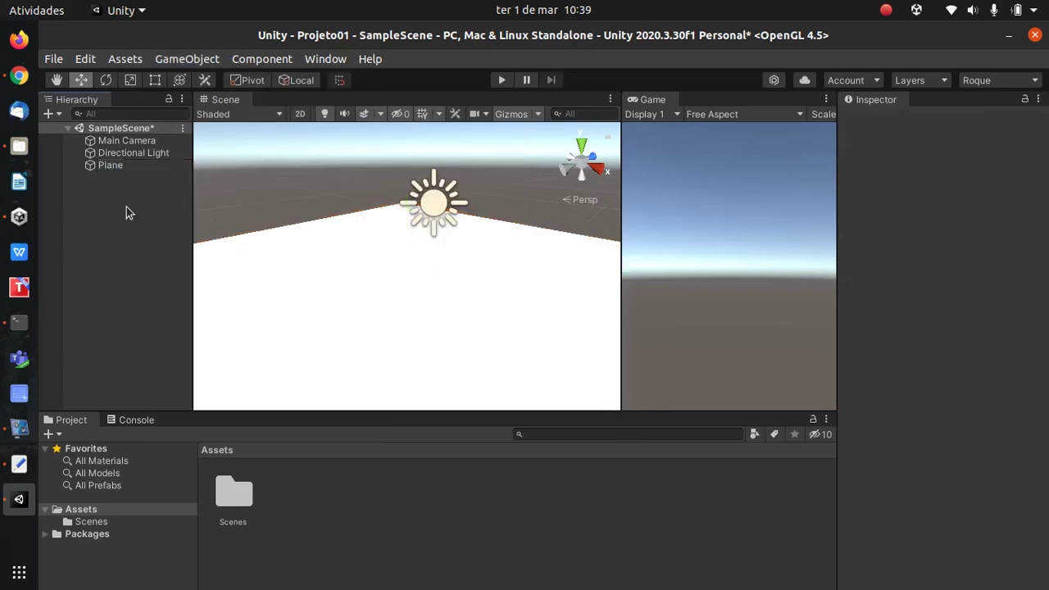
left_click(110, 164)
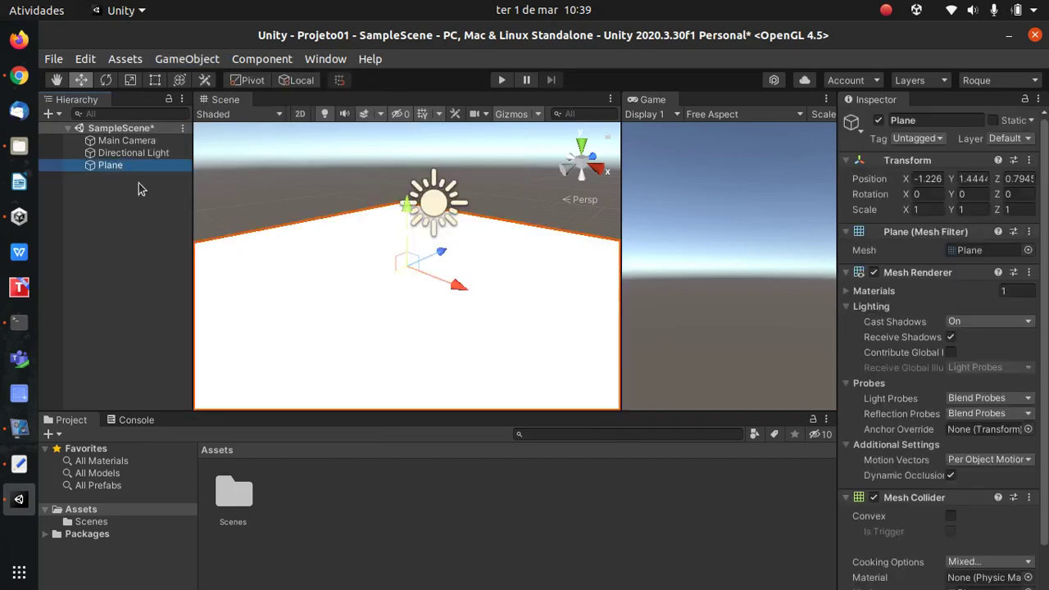
left_click(346, 517)
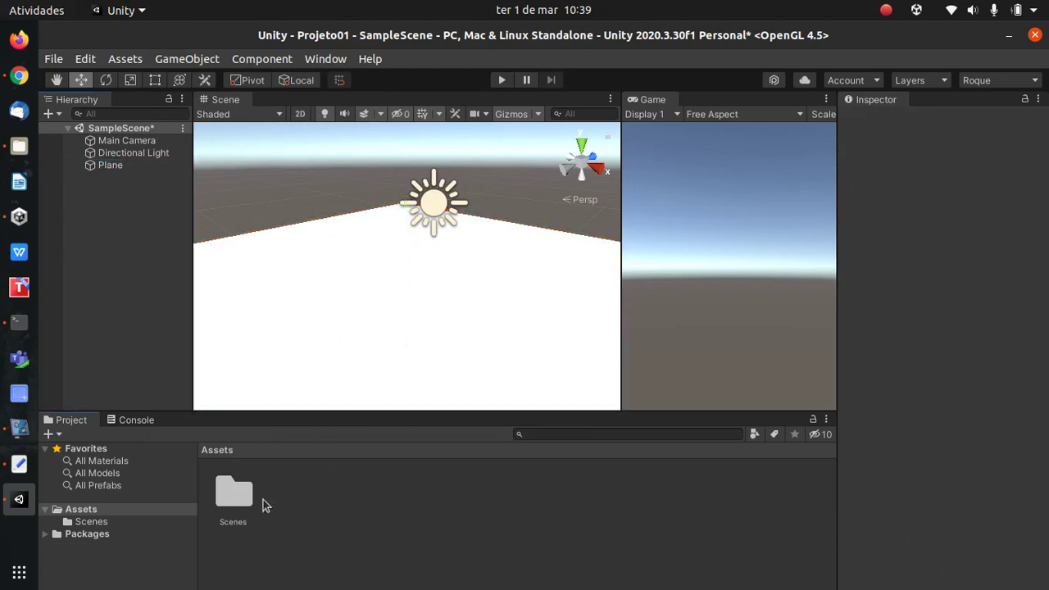
right_click(332, 498)
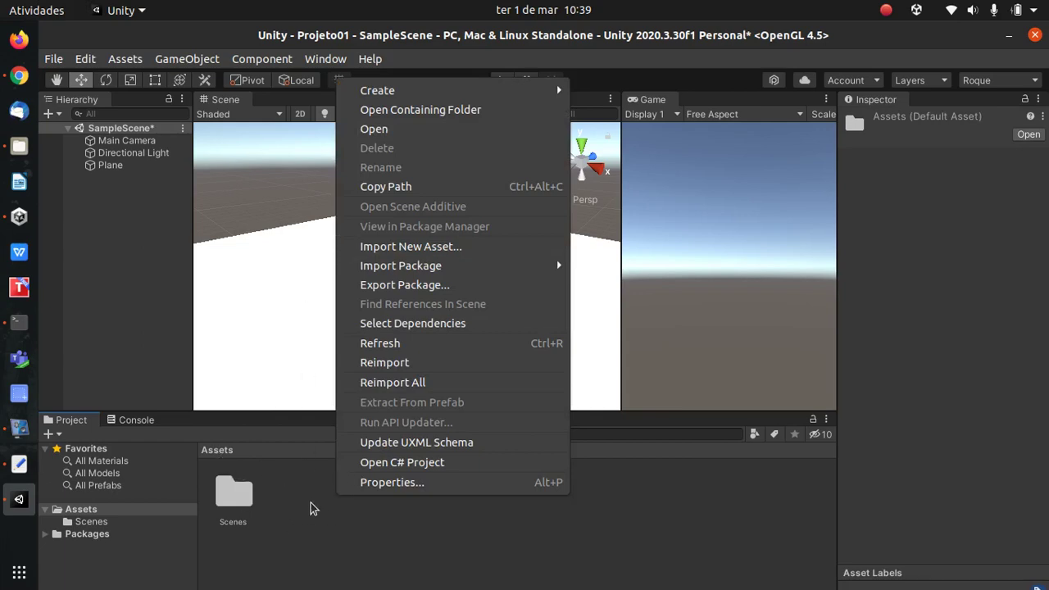
mouse_move(407, 97)
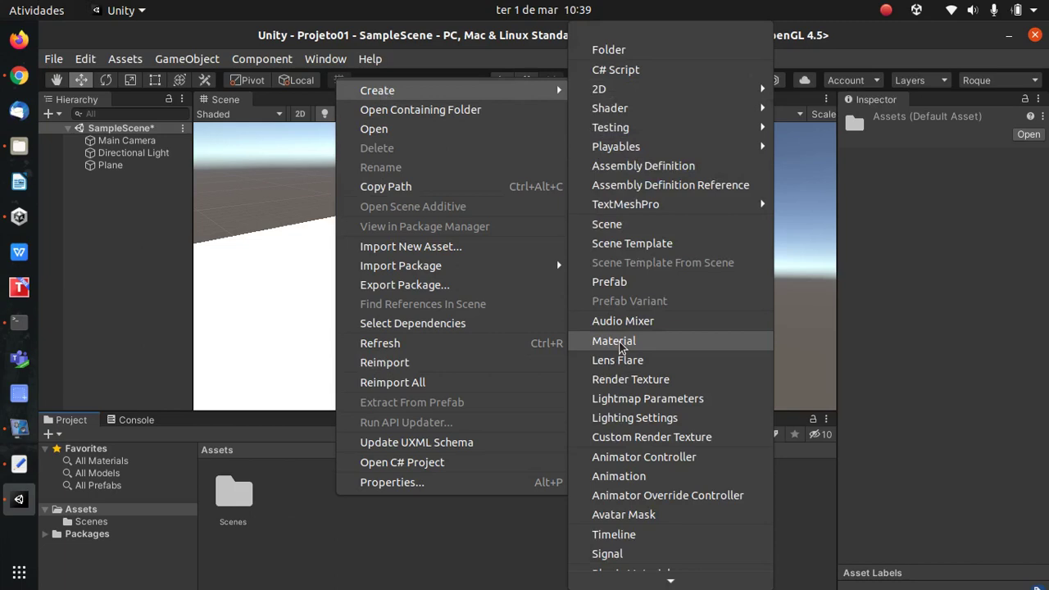
left_click(123, 59)
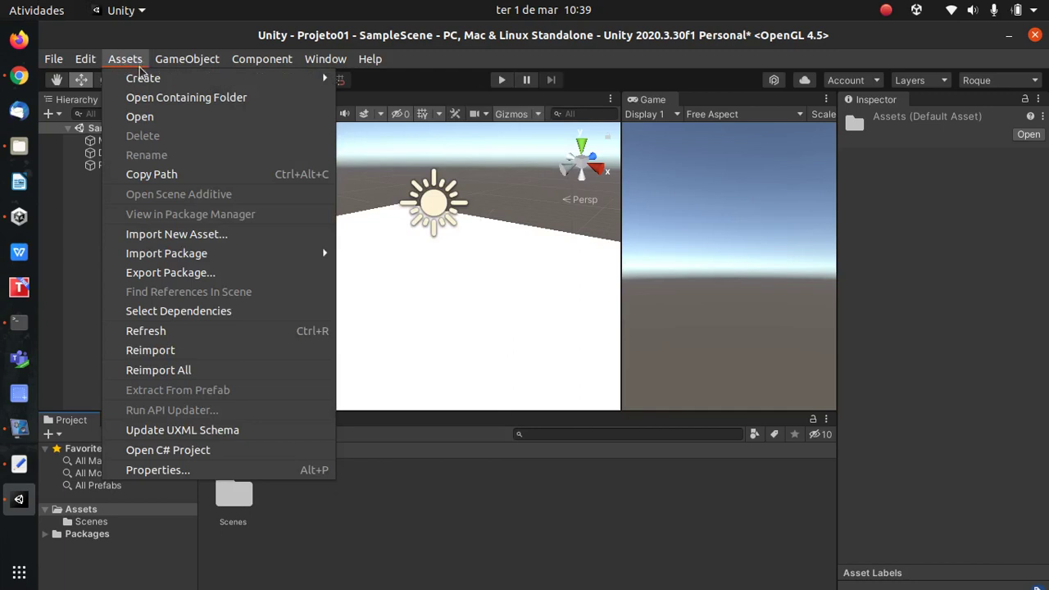
mouse_move(143, 78)
left_click(364, 536)
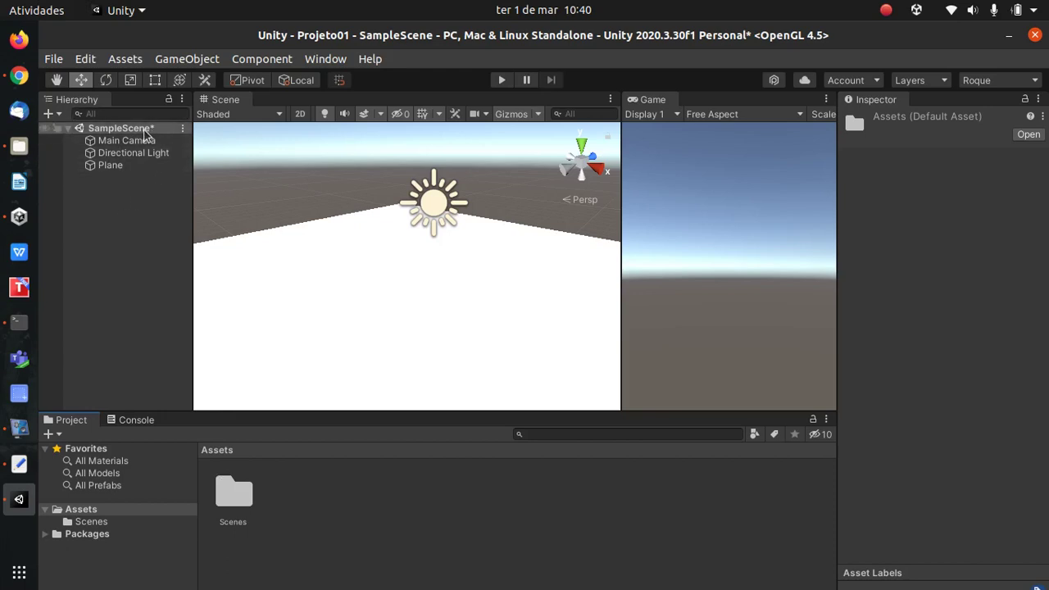
left_click(206, 63)
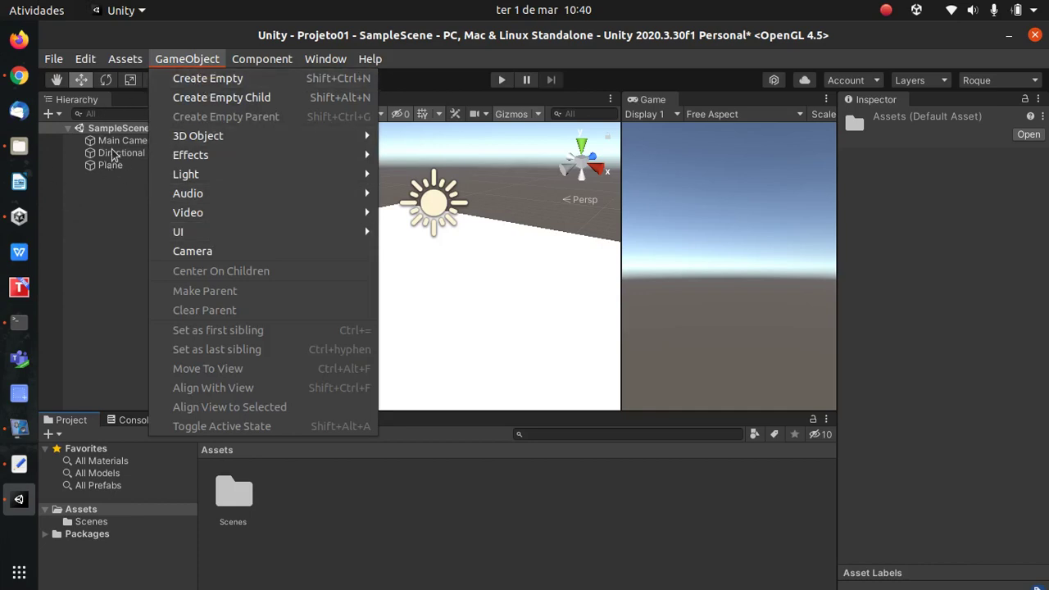
left_click(119, 183)
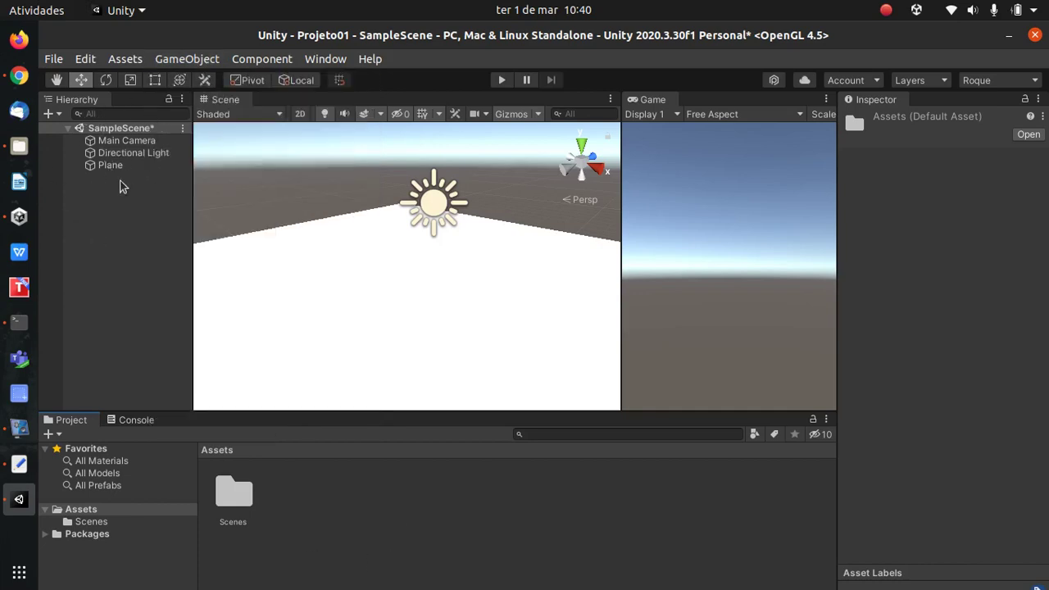
Create a new material in the Assets folder and name it Green.
left_click(128, 64)
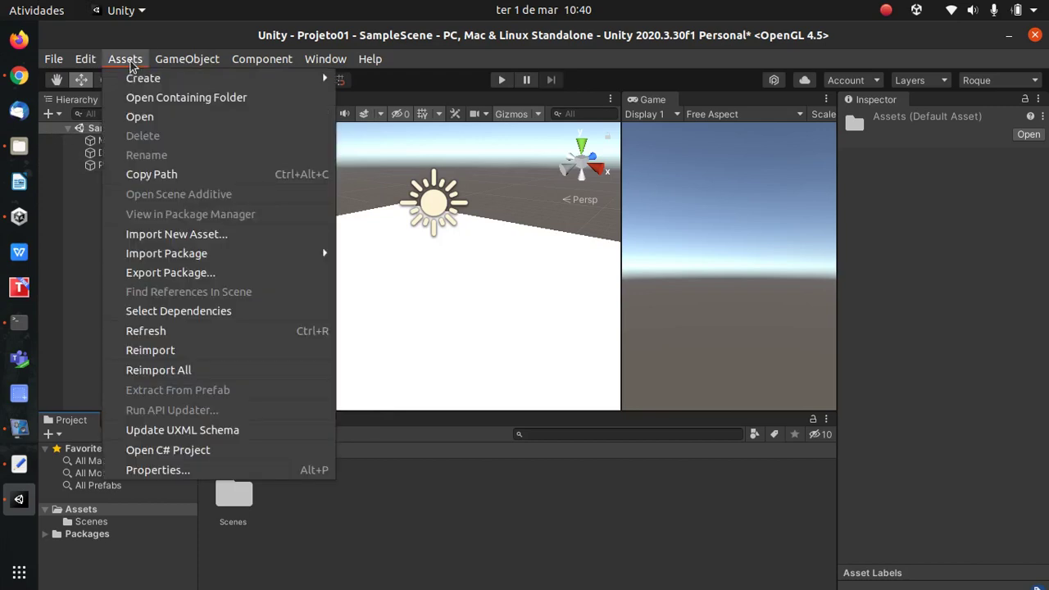
mouse_move(147, 78)
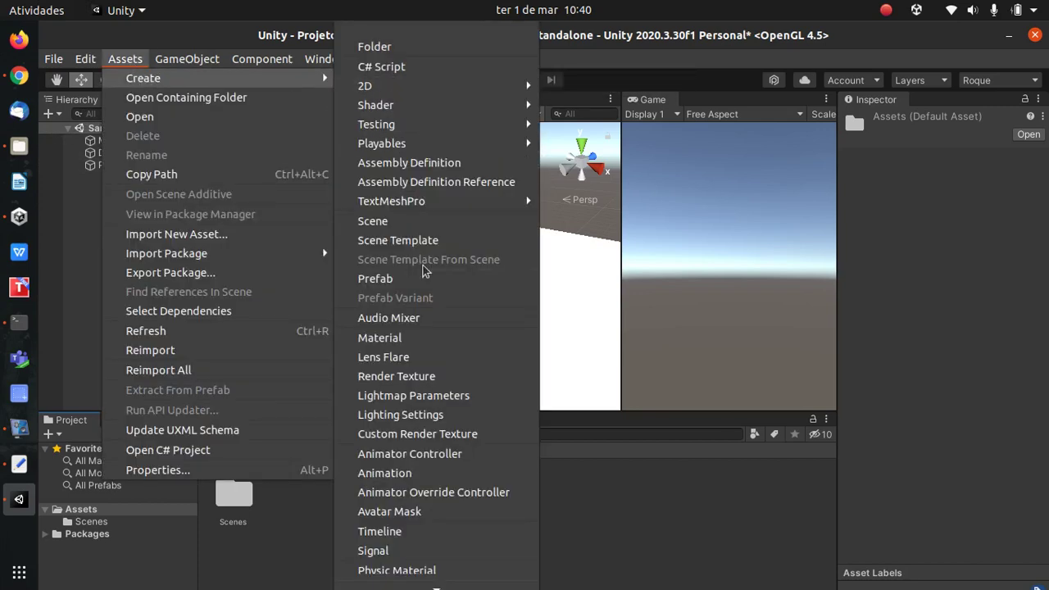
left_click(425, 335)
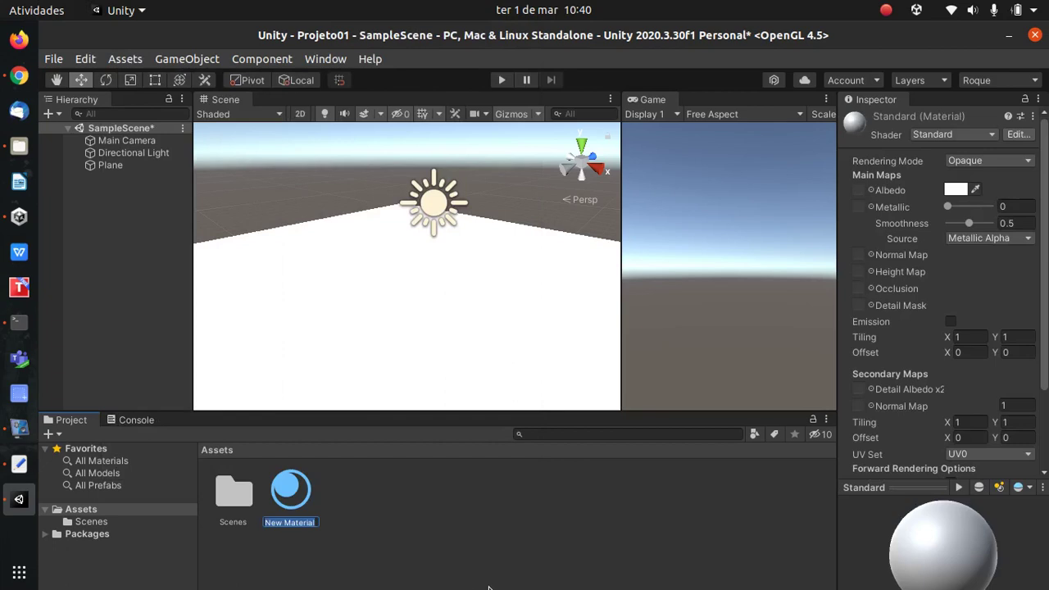
type("Green")
key("Return")
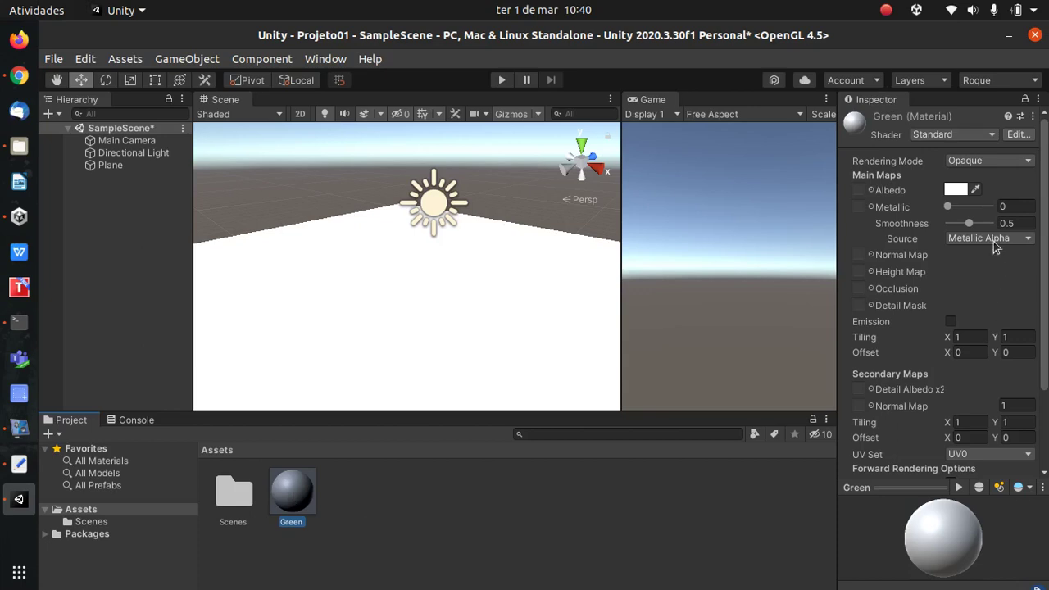
Set the Green material's albedo to a fully saturated bright green, hexadecimal 45FF00.
left_click(957, 190)
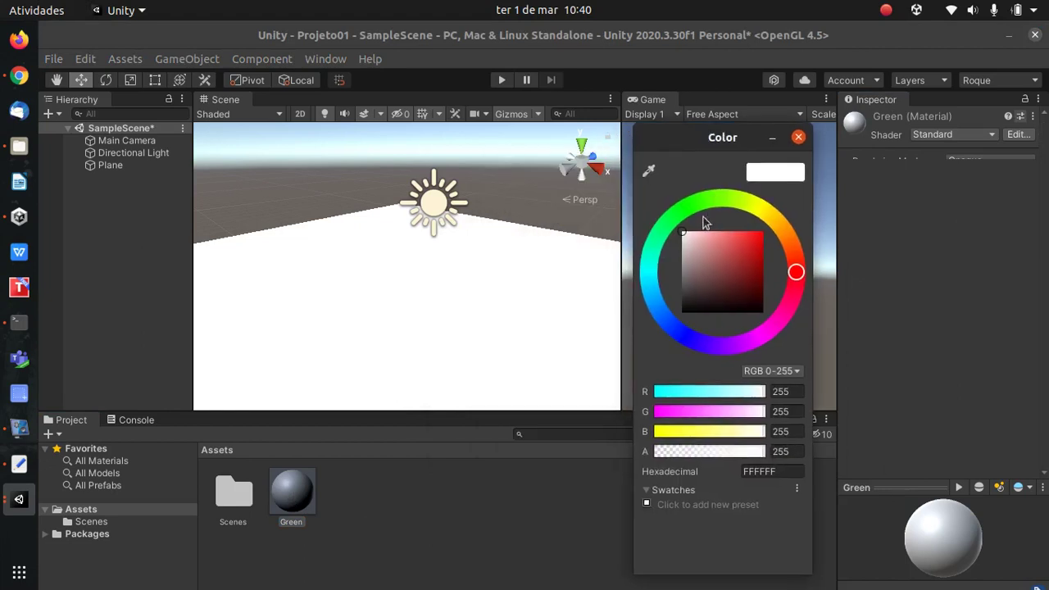
left_click(705, 204)
mouse_move(704, 273)
left_mouse_down()
mouse_move(733, 265)
mouse_move(765, 231)
mouse_move(756, 277)
mouse_move(770, 221)
left_mouse_up()
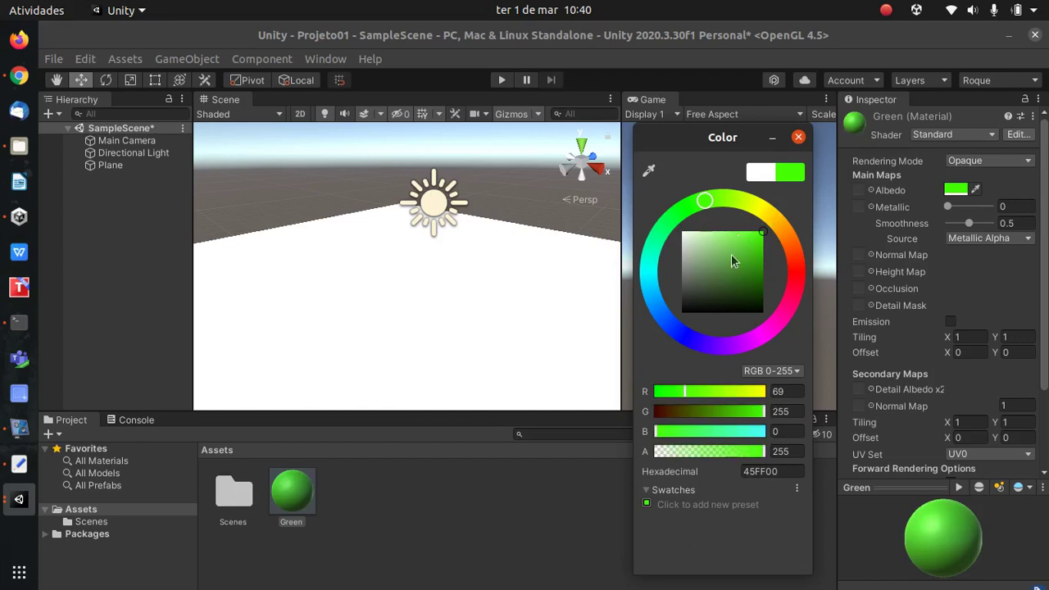
left_click(798, 137)
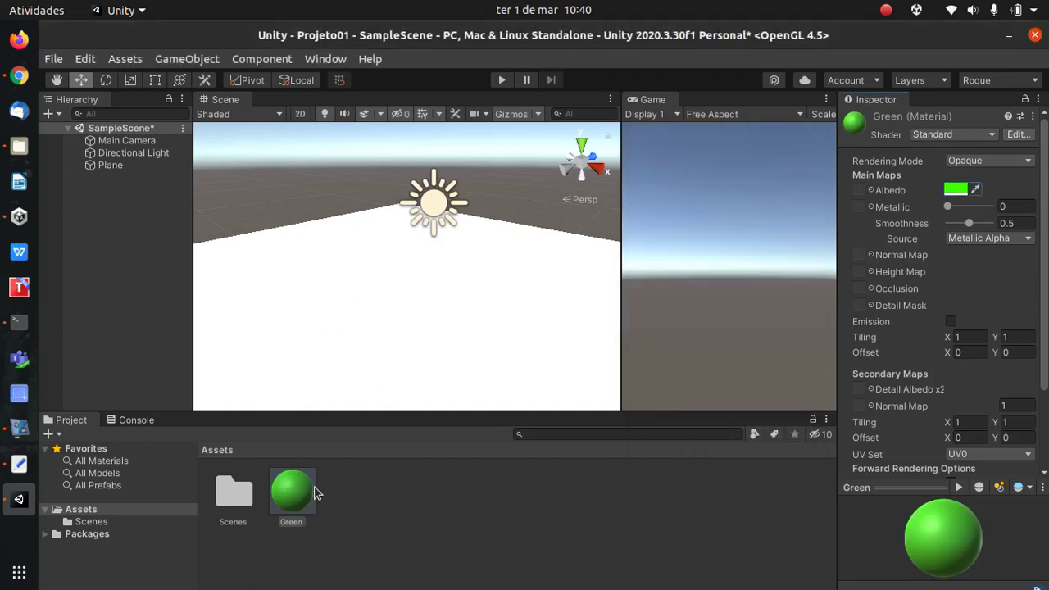
Assign the Green material to the plane as the material element of its Mesh Renderer.
left_click_drag(295, 497, 375, 510)
left_click(117, 168)
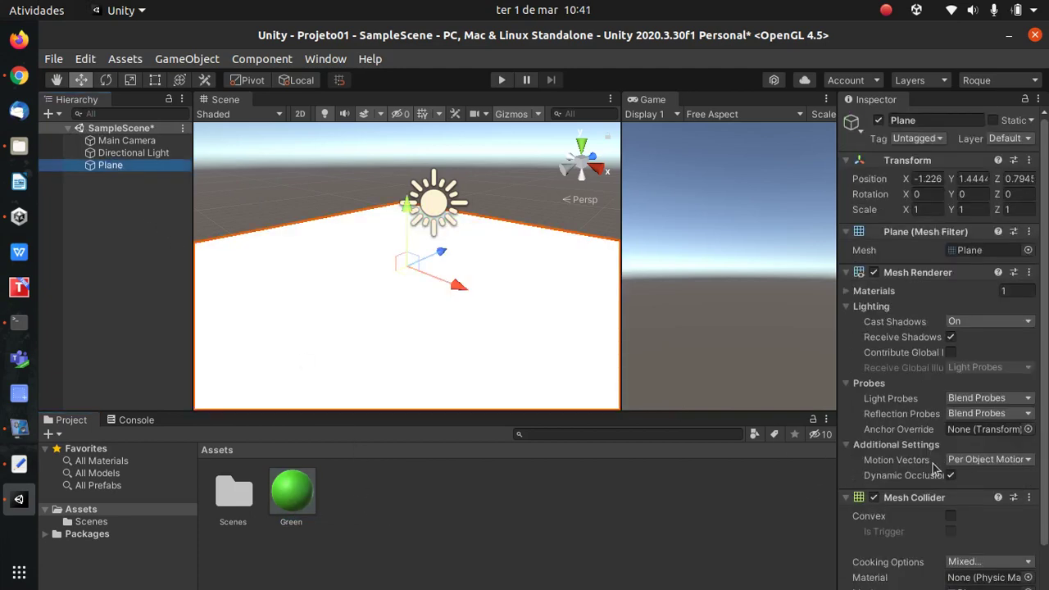
scroll(937, 470, "down", 3)
left_click_drag(291, 495, 867, 559)
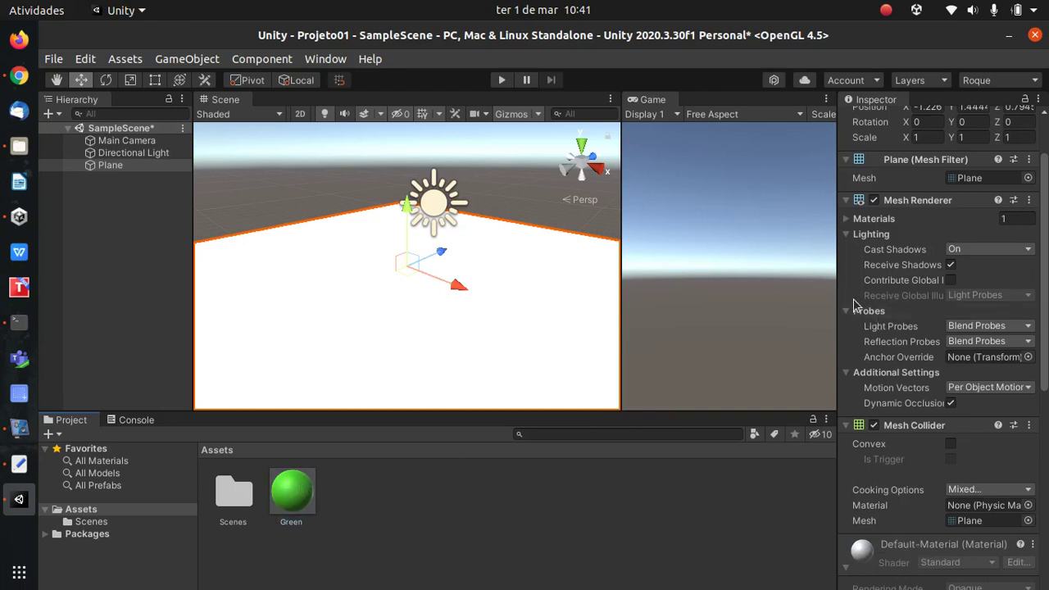
left_click(846, 219)
left_click_drag(291, 490, 946, 237)
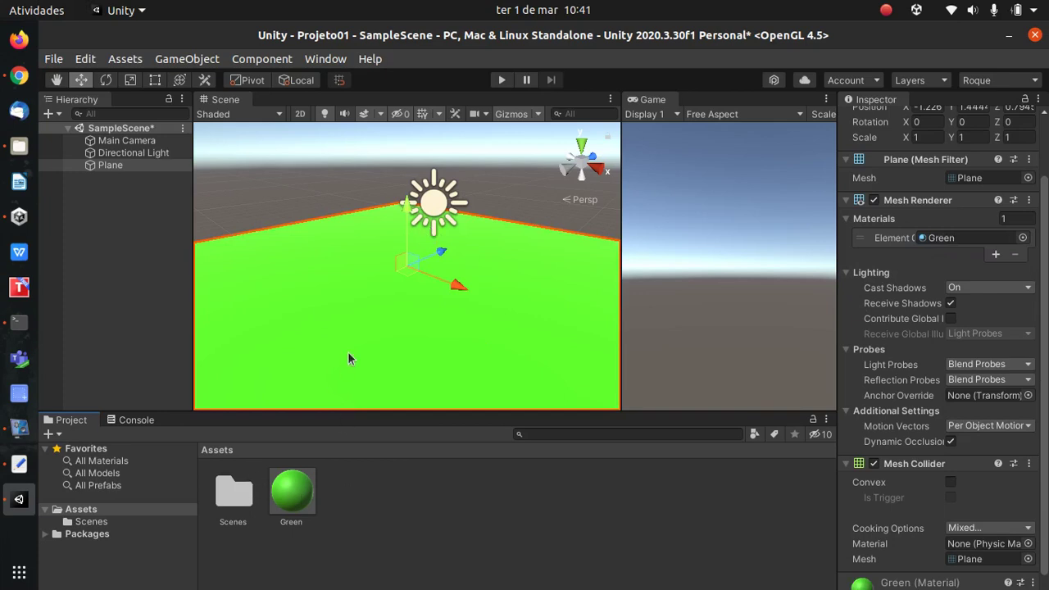
Shift the Green material's albedo to a purer green, hexadecimal 14FF00.
left_click(288, 484)
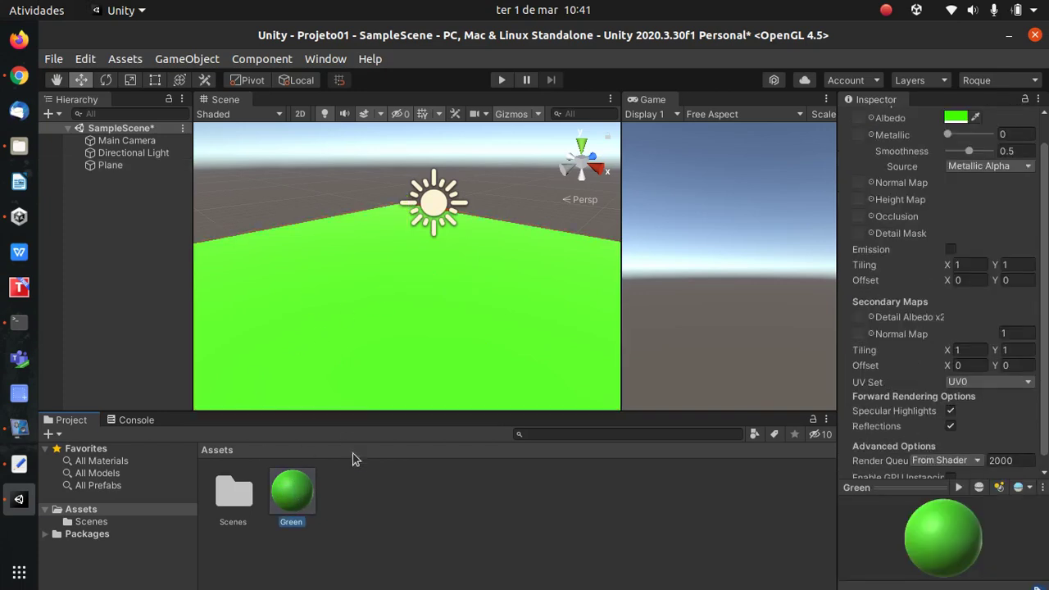
left_click(958, 119)
left_click_drag(1013, 203, 923, 159)
left_click(1035, 102)
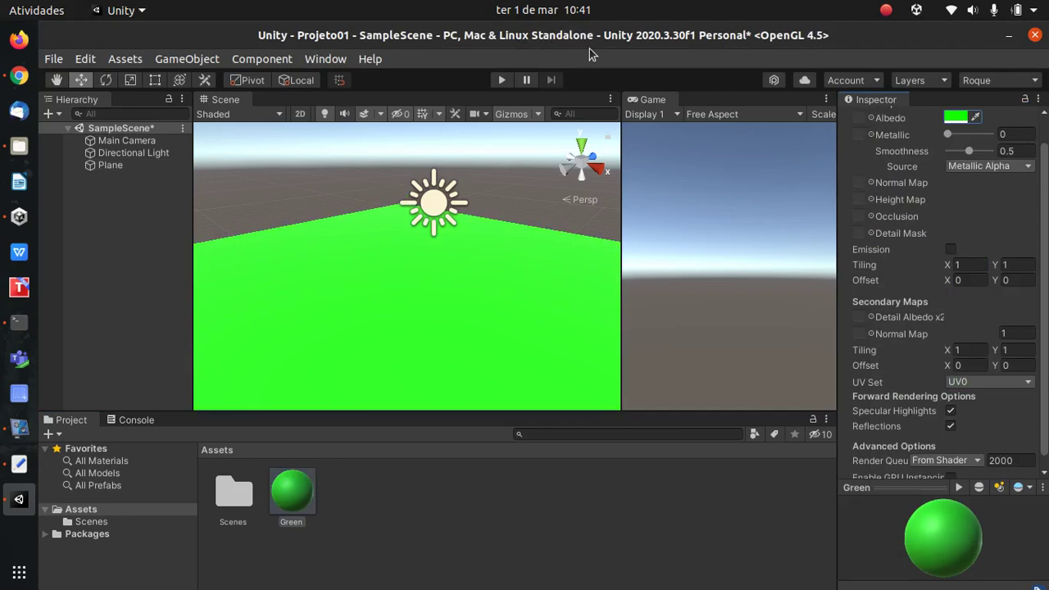
Add a cube raised above the plane to about Y 3.06 and apply the Green material to it.
left_click(185, 61)
mouse_move(263, 137)
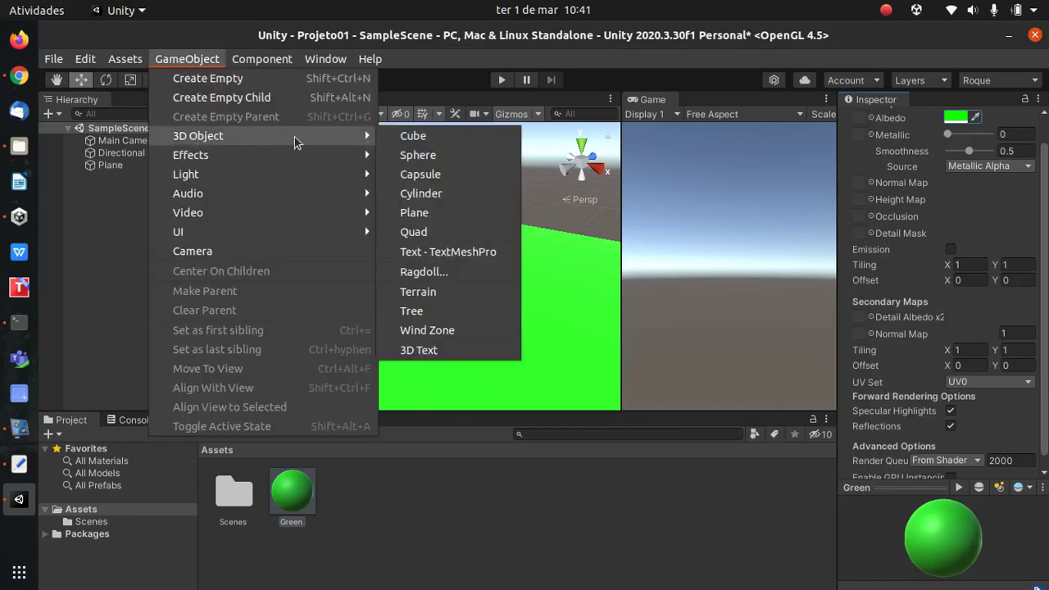
left_click(410, 136)
left_click_drag(412, 217, 405, 127)
left_click_drag(297, 499, 381, 215)
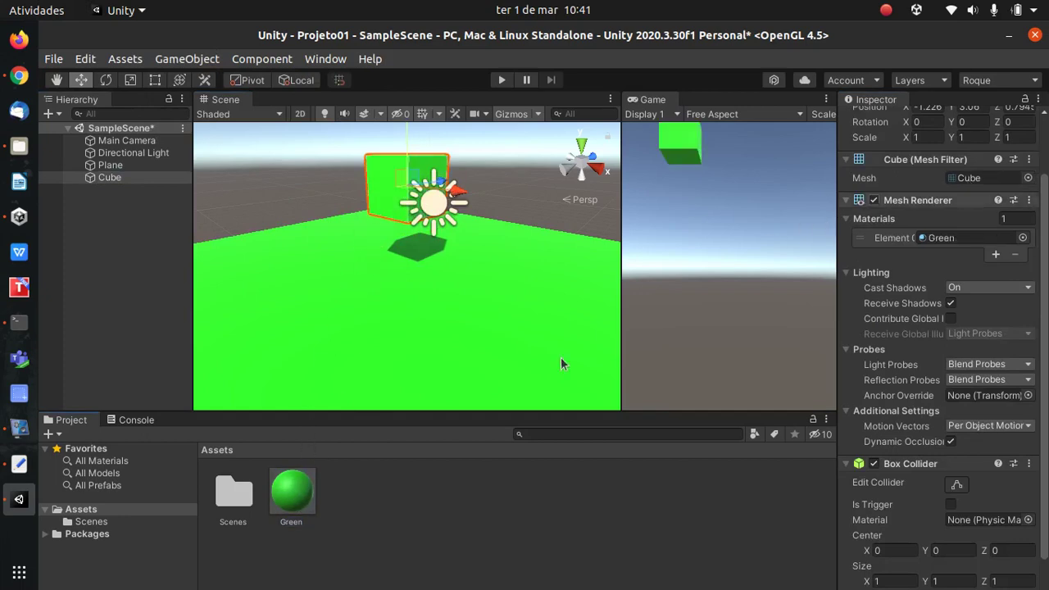
Adjust the hue of the Green material's albedo to hexadecimal 29FF00.
left_click(292, 492)
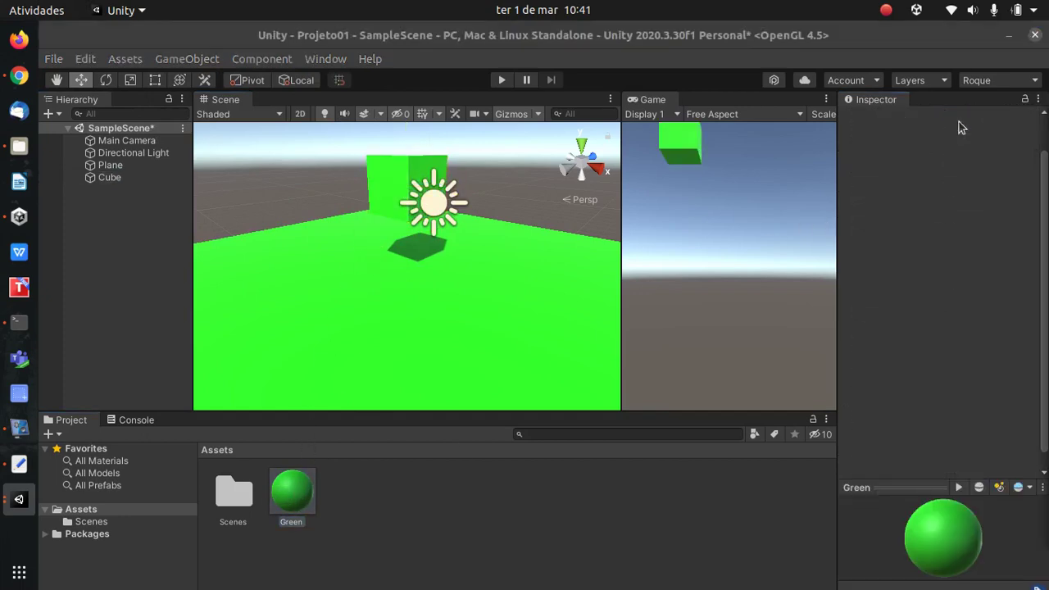
left_click(968, 150)
left_click(956, 117)
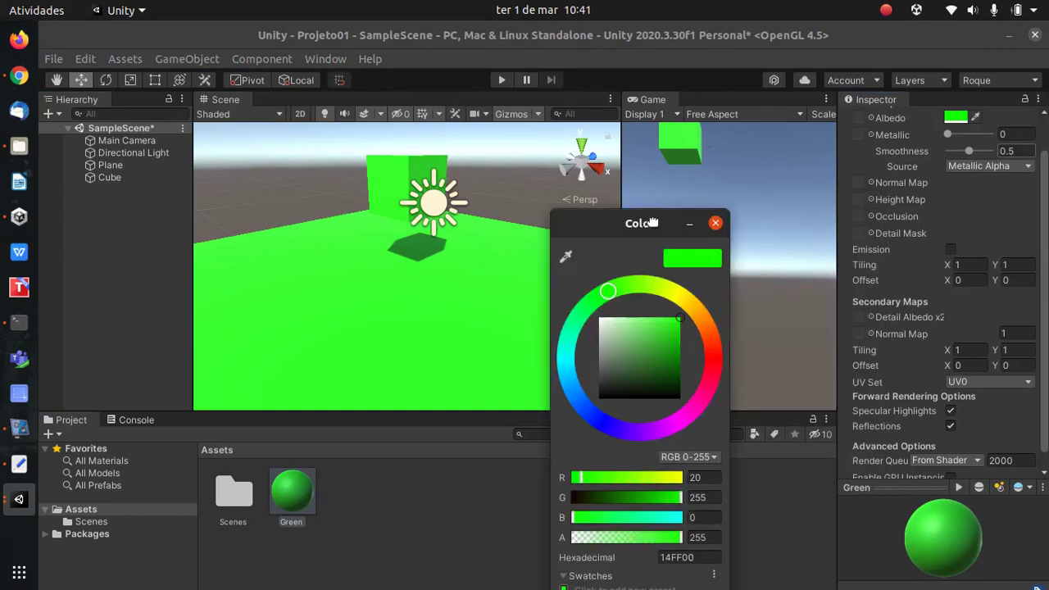
left_click_drag(740, 235, 721, 174)
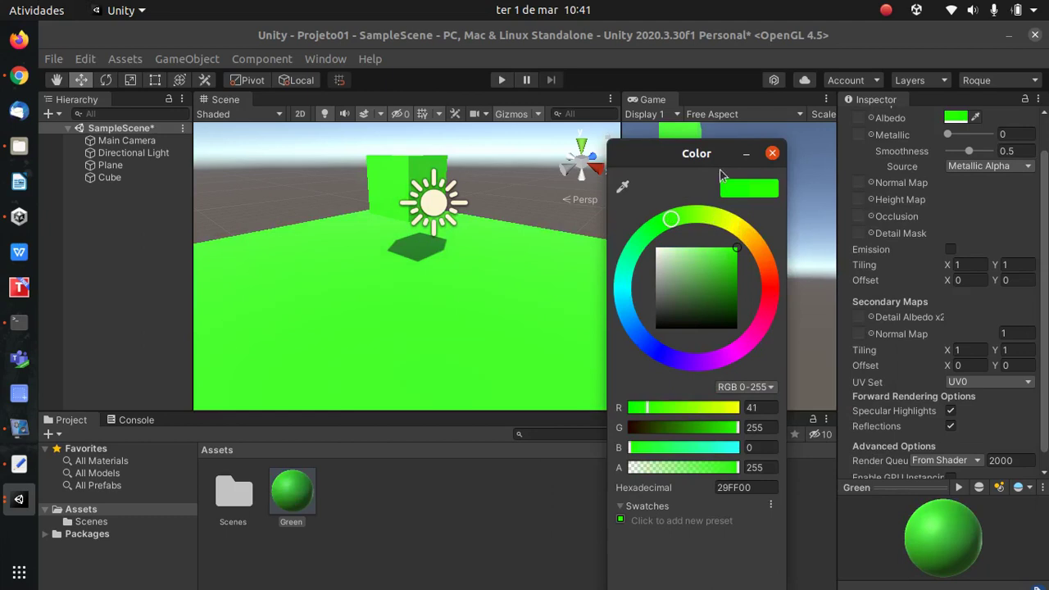
left_click(772, 153)
Create a folder named Materials in Assets and move the Green material into it.
left_click(414, 497)
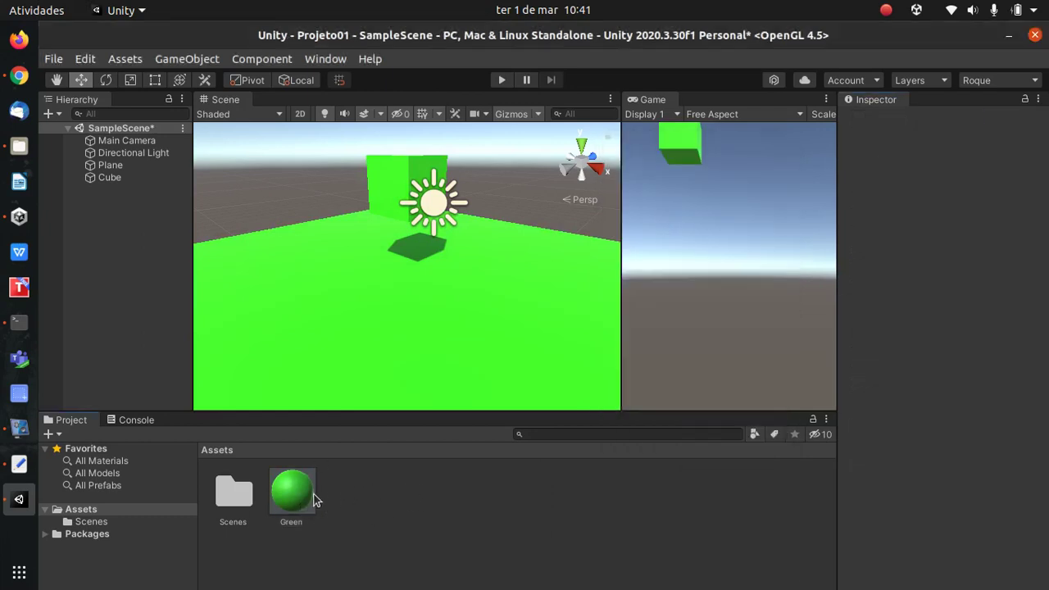
right_click(368, 481)
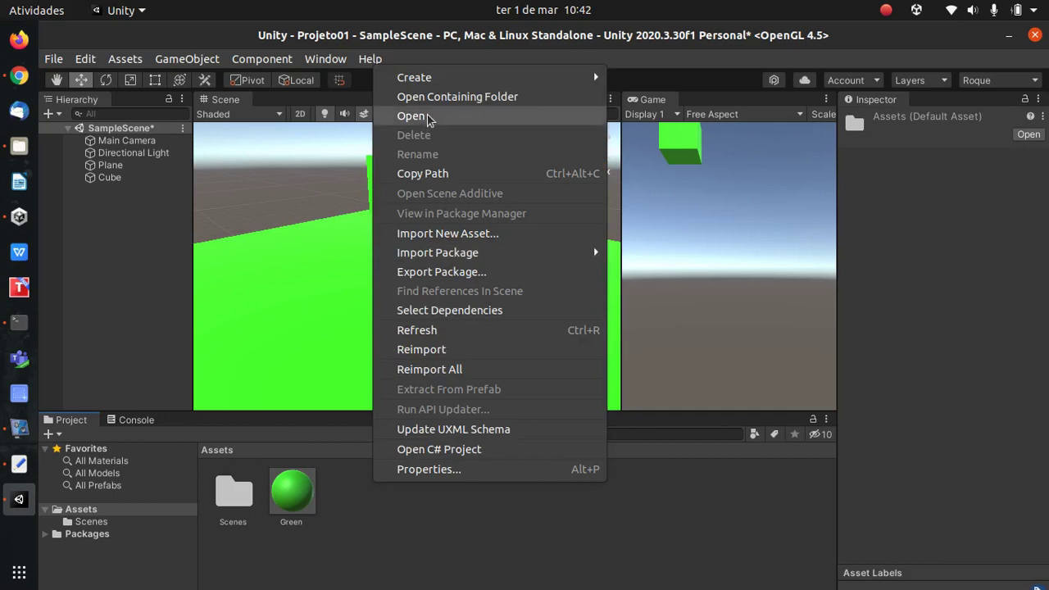
mouse_move(438, 86)
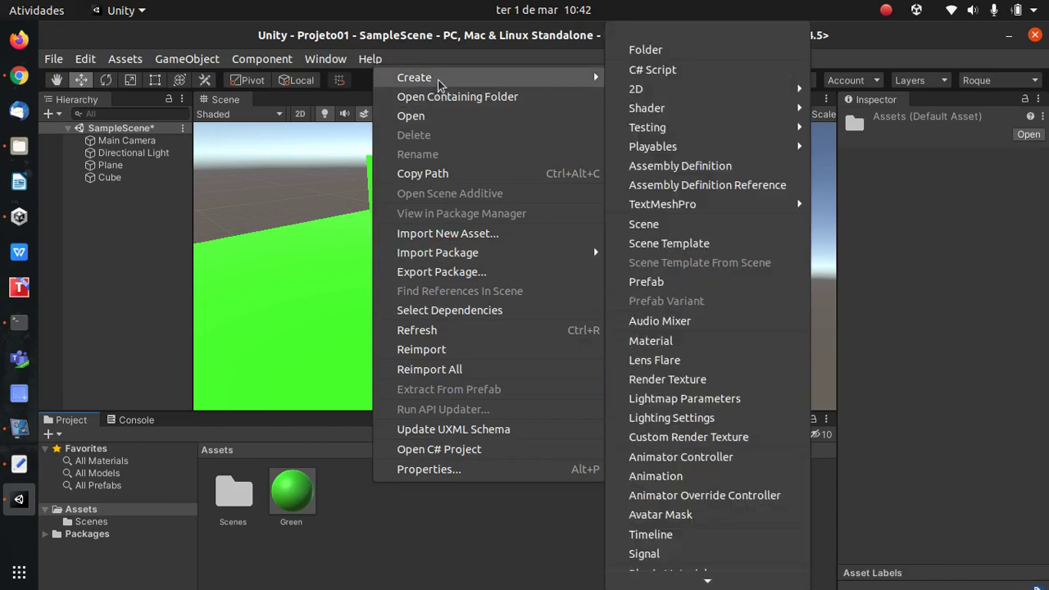
left_click(646, 50)
type("Materials")
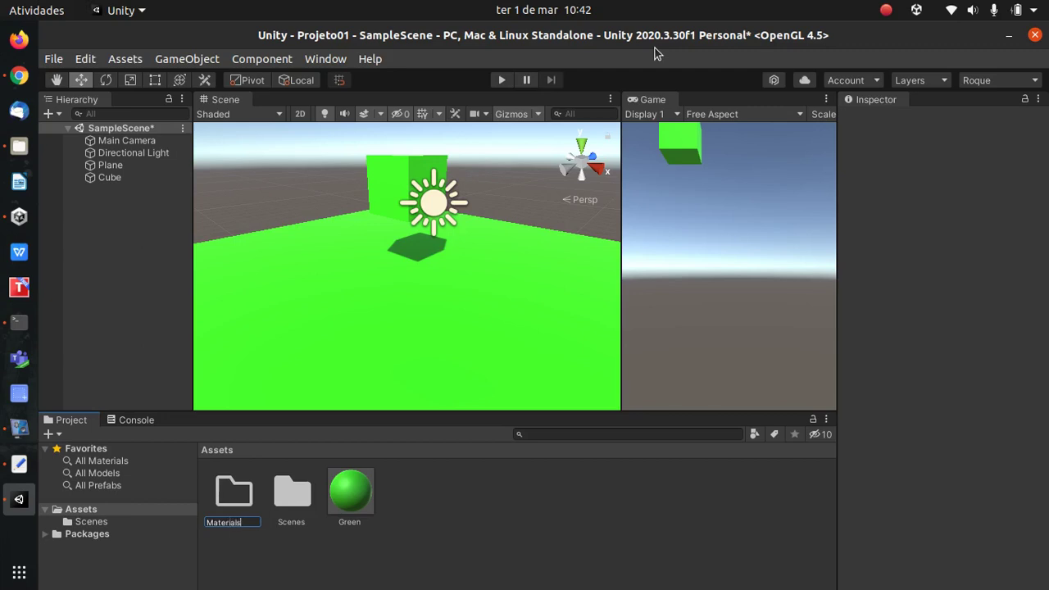
key("Return")
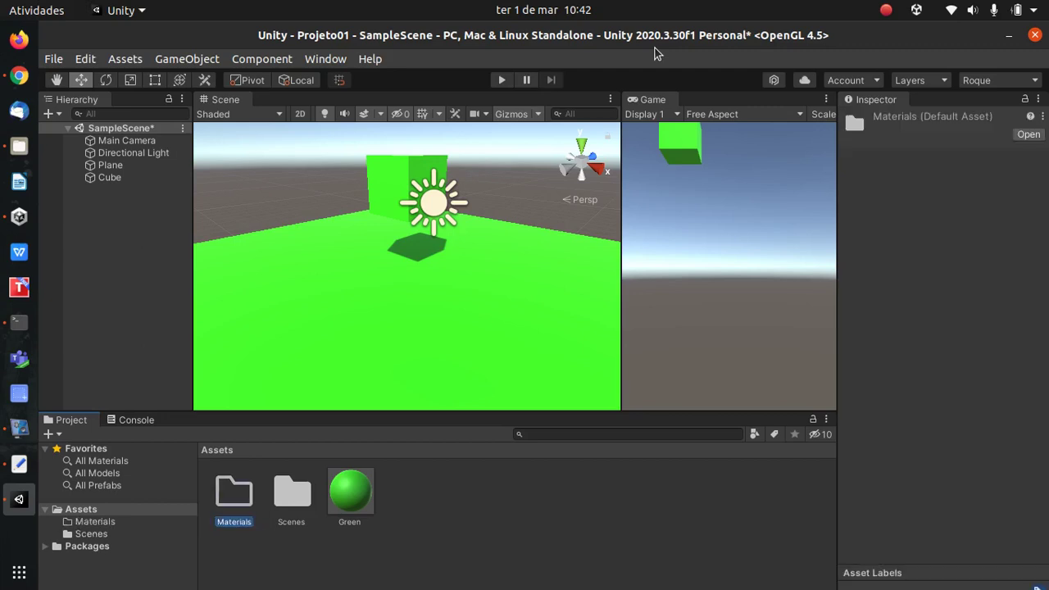
left_click_drag(350, 492, 234, 502)
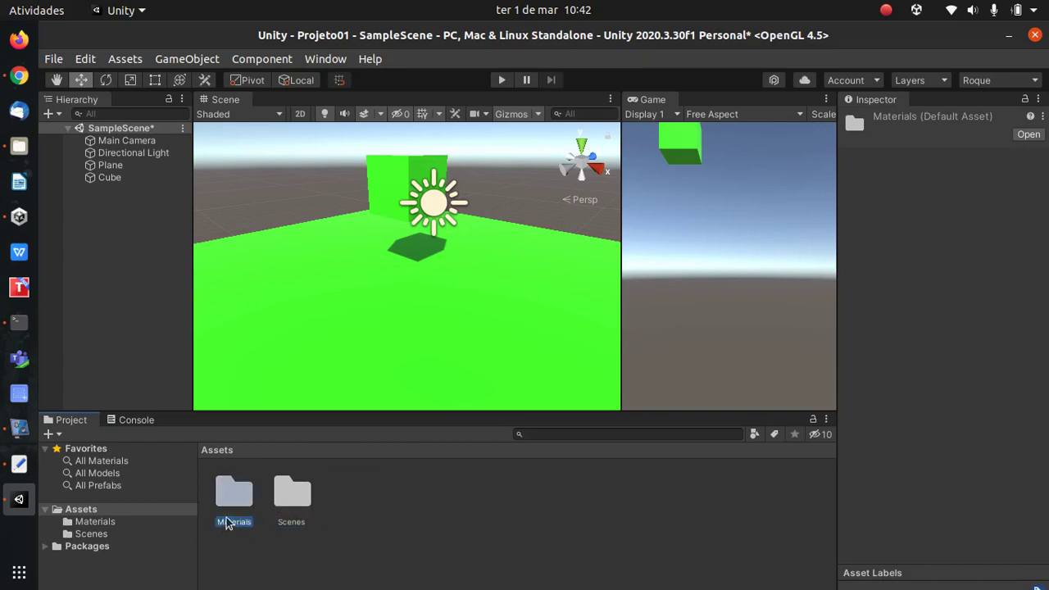
Create a material named Blue inside the Materials folder and set its albedo to pure blue.
double_click(232, 500)
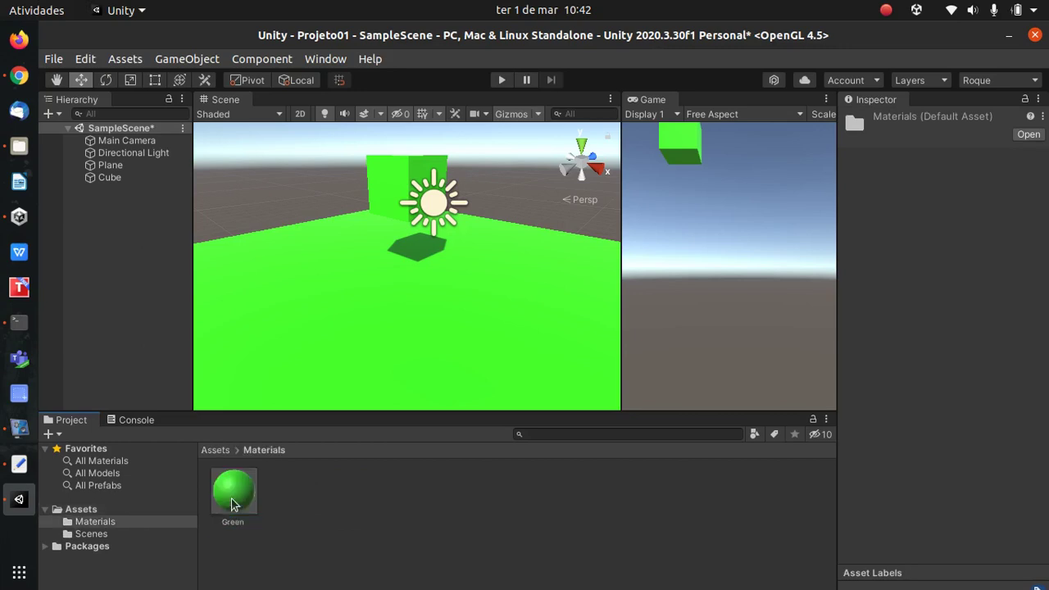
right_click(349, 488)
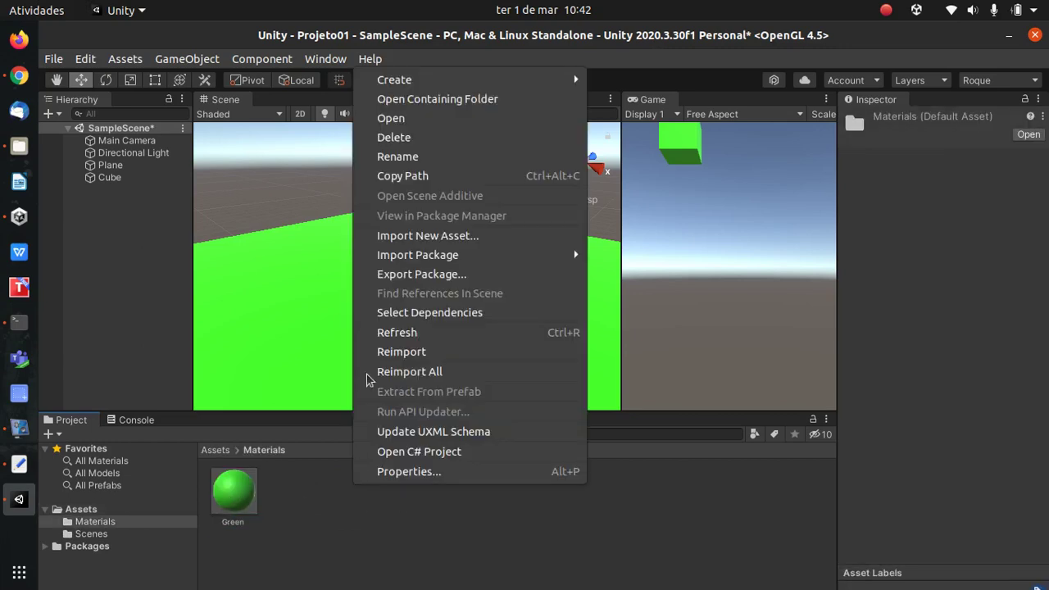
mouse_move(565, 79)
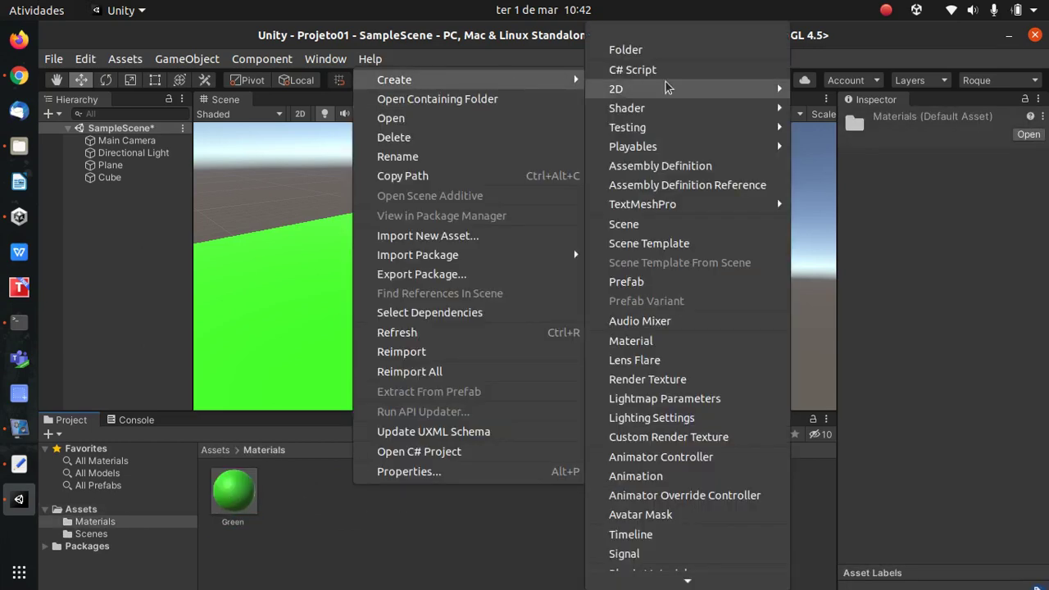
left_click(680, 345)
type("Blue")
key("Return")
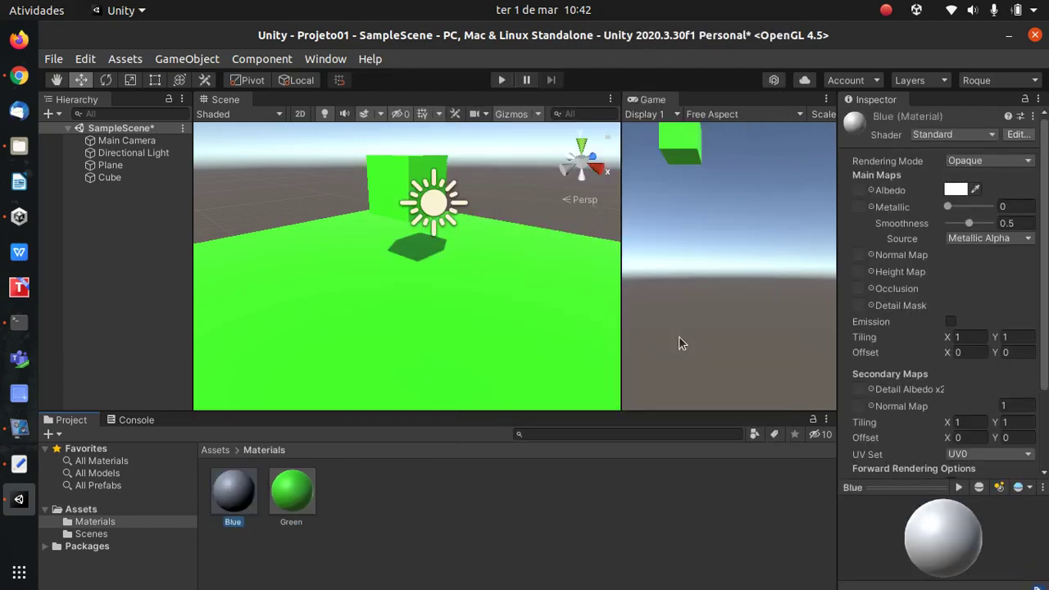
left_click(956, 190)
mouse_move(941, 346)
left_mouse_down()
mouse_move(946, 311)
mouse_move(1012, 209)
left_mouse_up()
left_click(1036, 150)
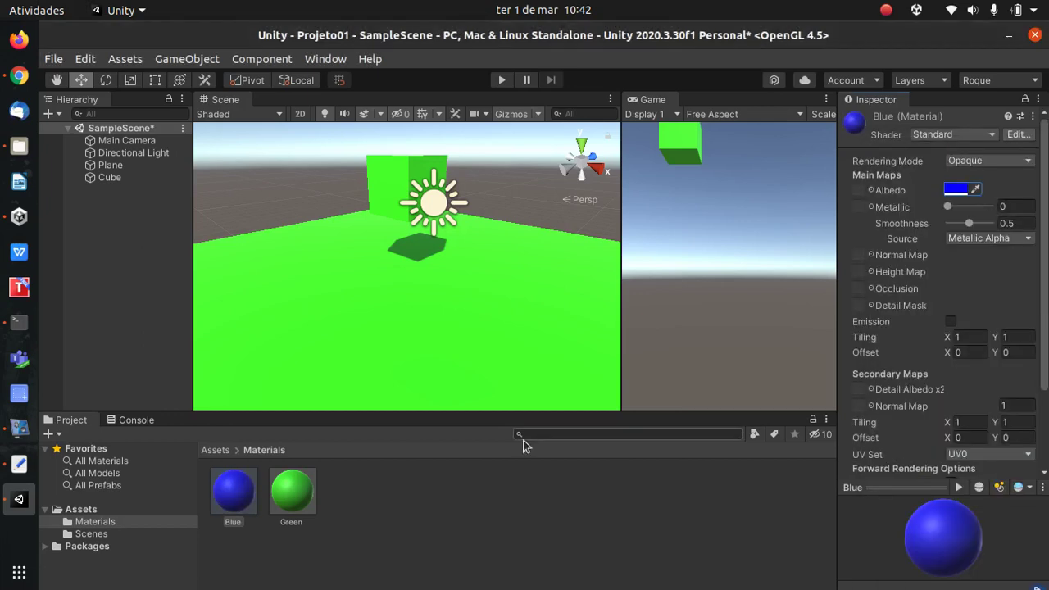
Create another material named Red in the Materials folder.
left_click(371, 497)
right_click(369, 490)
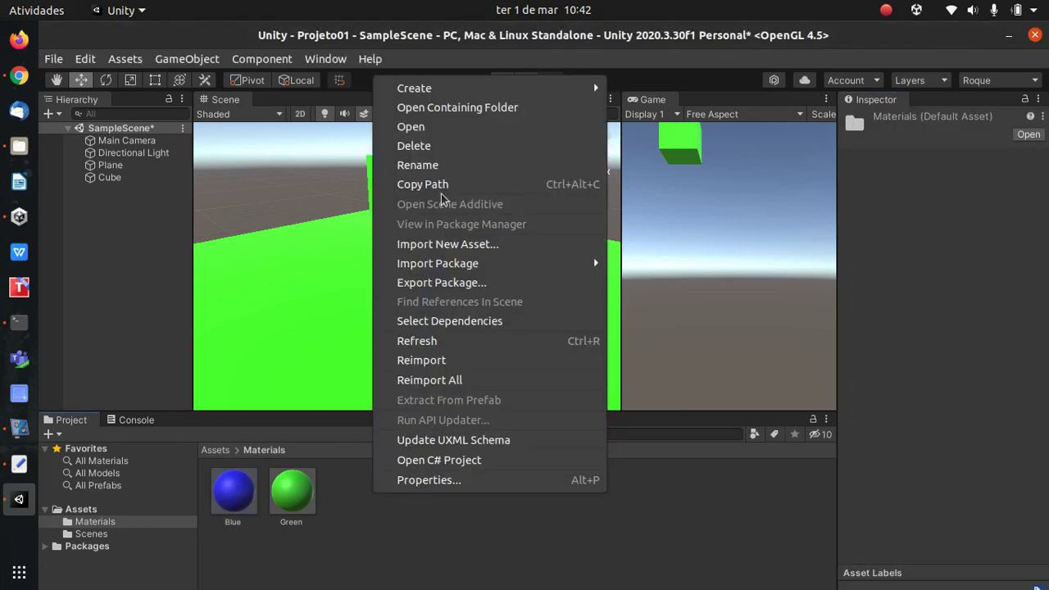
mouse_move(535, 92)
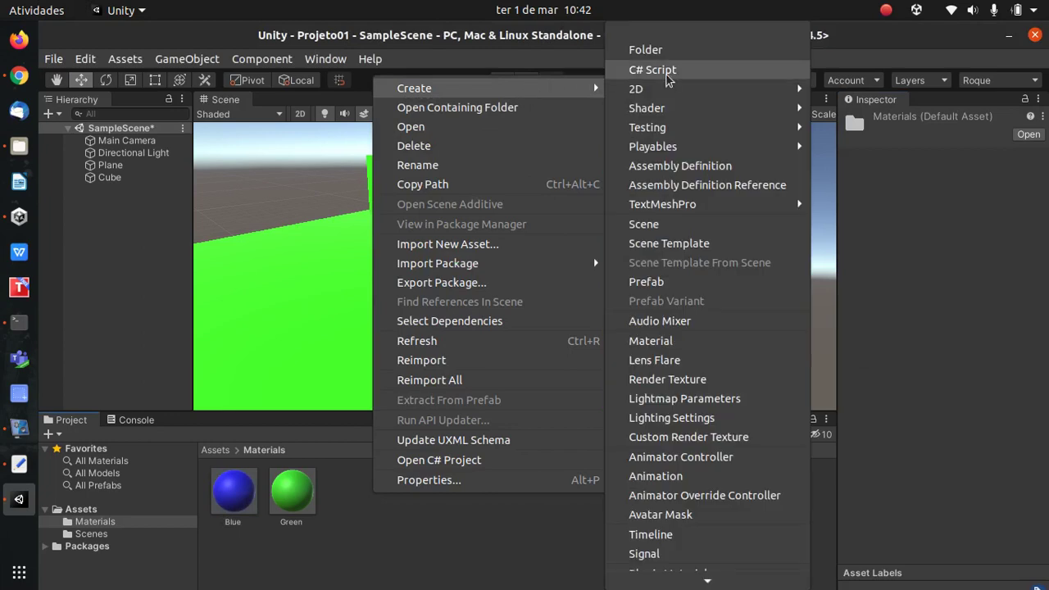
left_click(679, 341)
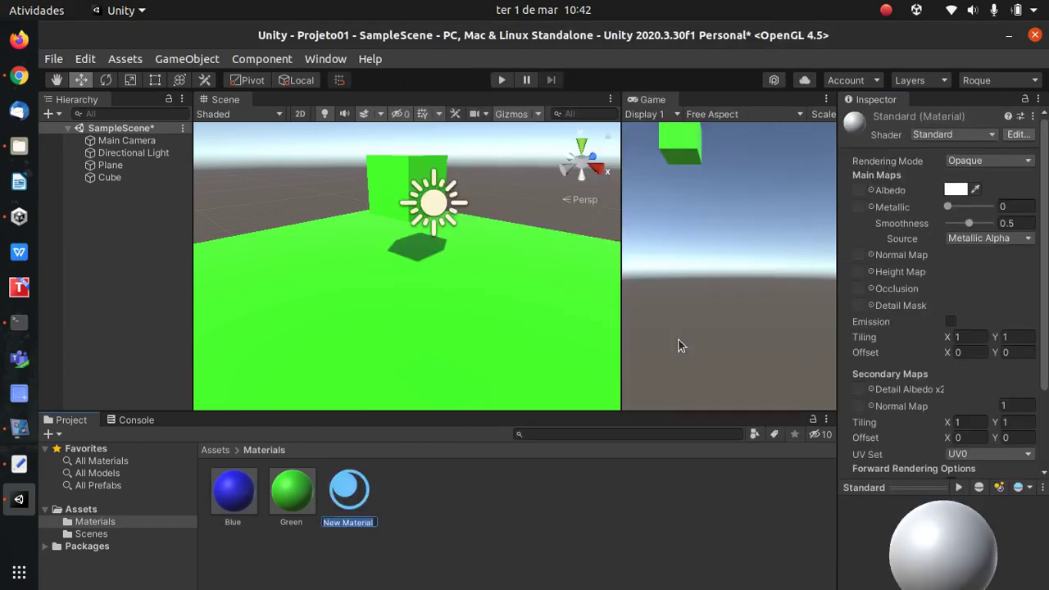
type("Red")
key("Return")
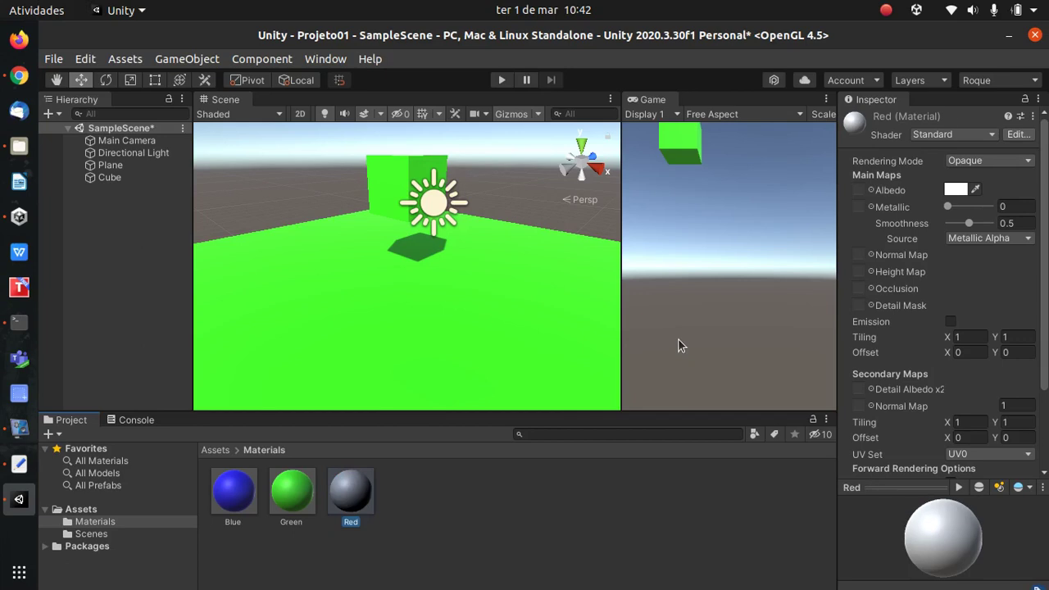
Set the Red material's albedo to red and apply the material to the cube in the scene.
left_click(956, 189)
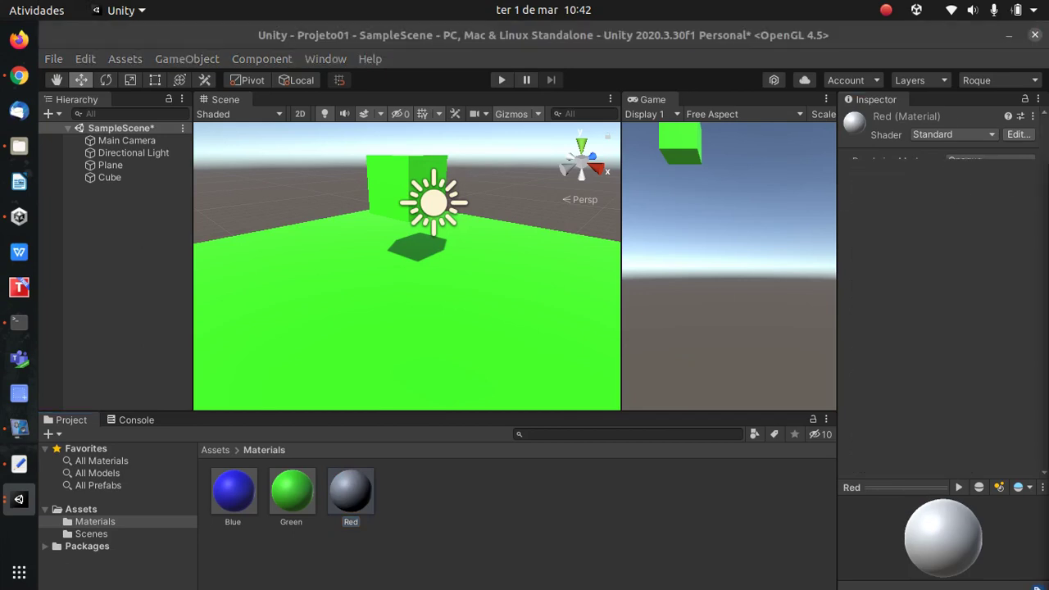
left_click_drag(761, 328, 786, 273)
left_click(819, 180)
left_click(436, 516)
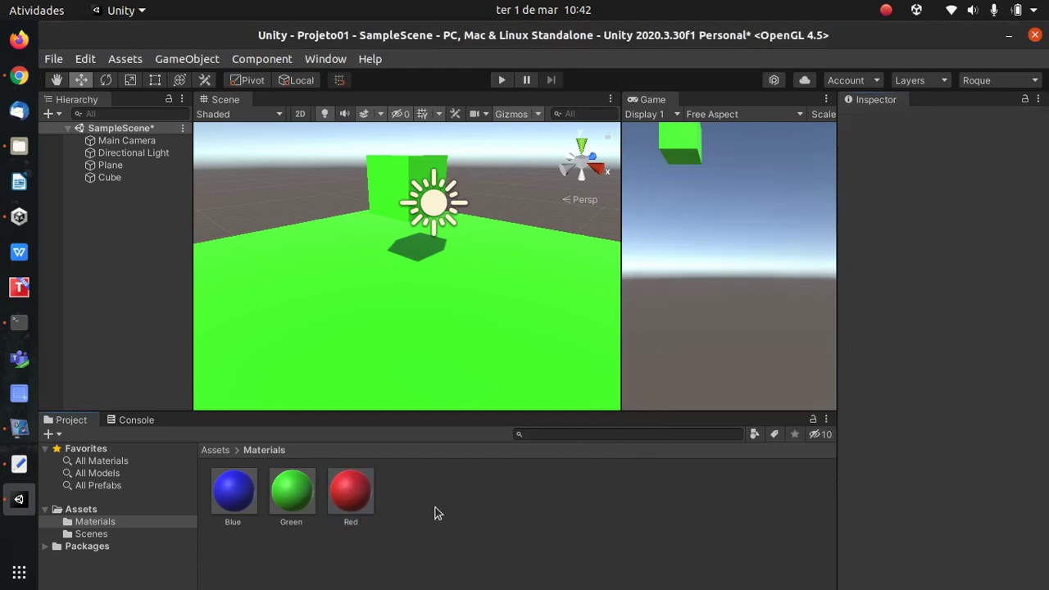
left_click_drag(351, 490, 379, 174)
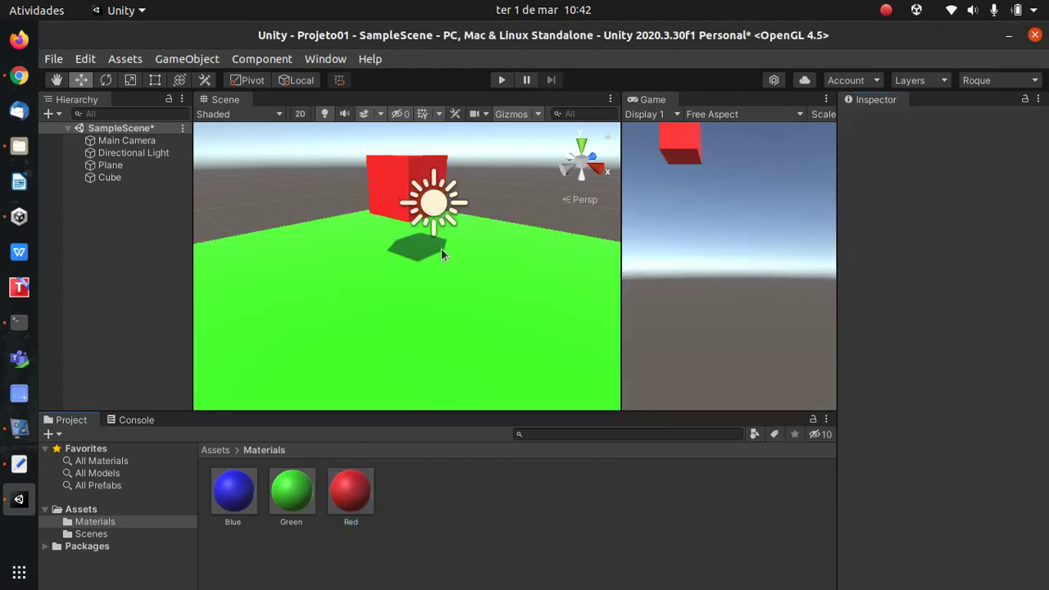
Create a material named Face in the Materials folder with a light orange skin-tone albedo, hexadecimal FDCA5F.
right_click(463, 484)
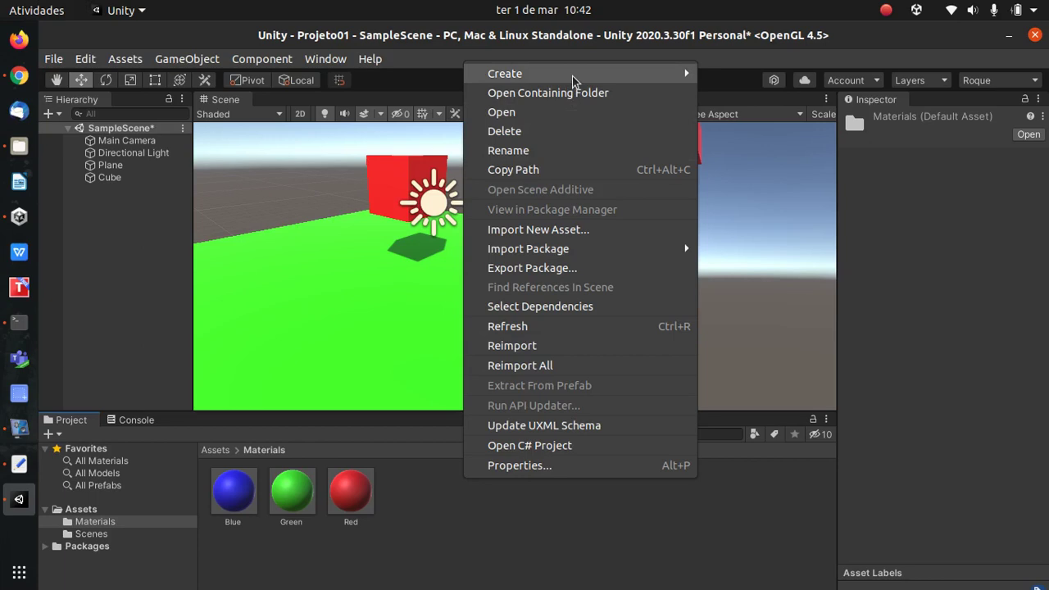
mouse_move(574, 75)
left_click(763, 340)
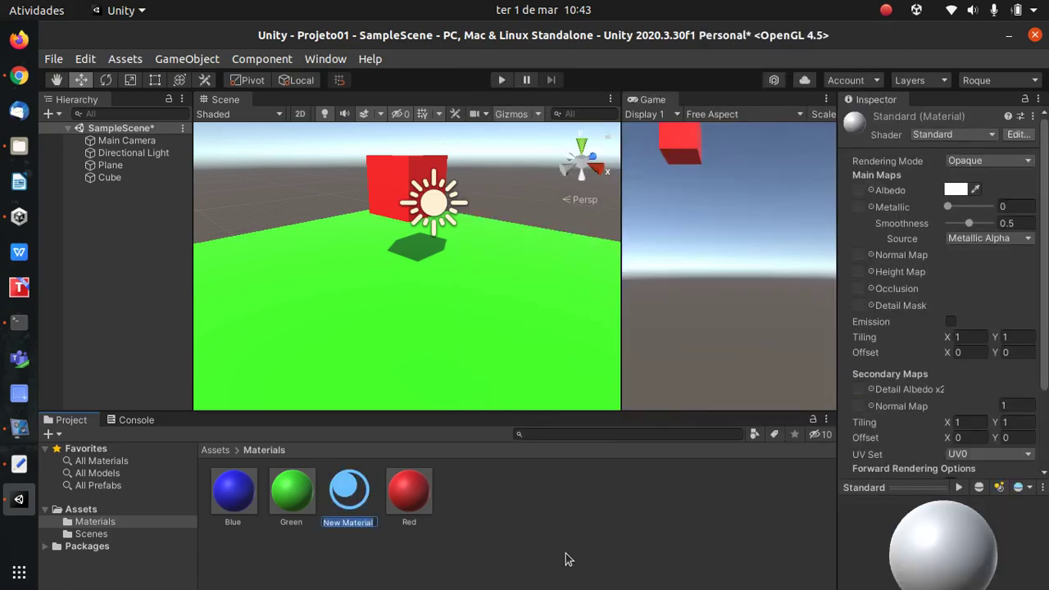
type("Face")
key("Return")
left_click(969, 192)
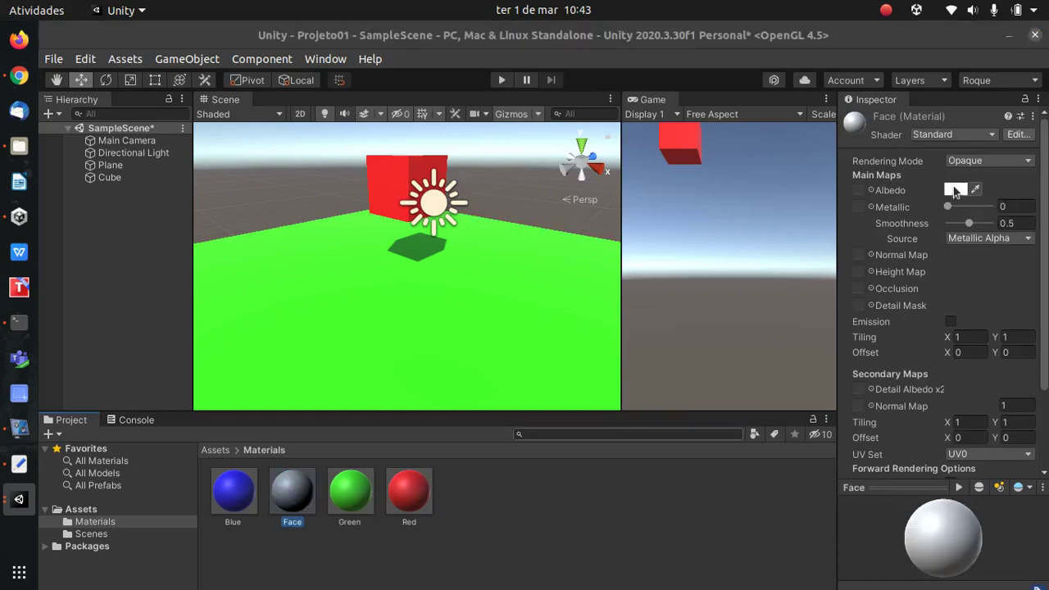
mouse_move(1022, 263)
left_mouse_down()
mouse_move(1016, 239)
mouse_move(993, 264)
mouse_move(968, 242)
left_mouse_up()
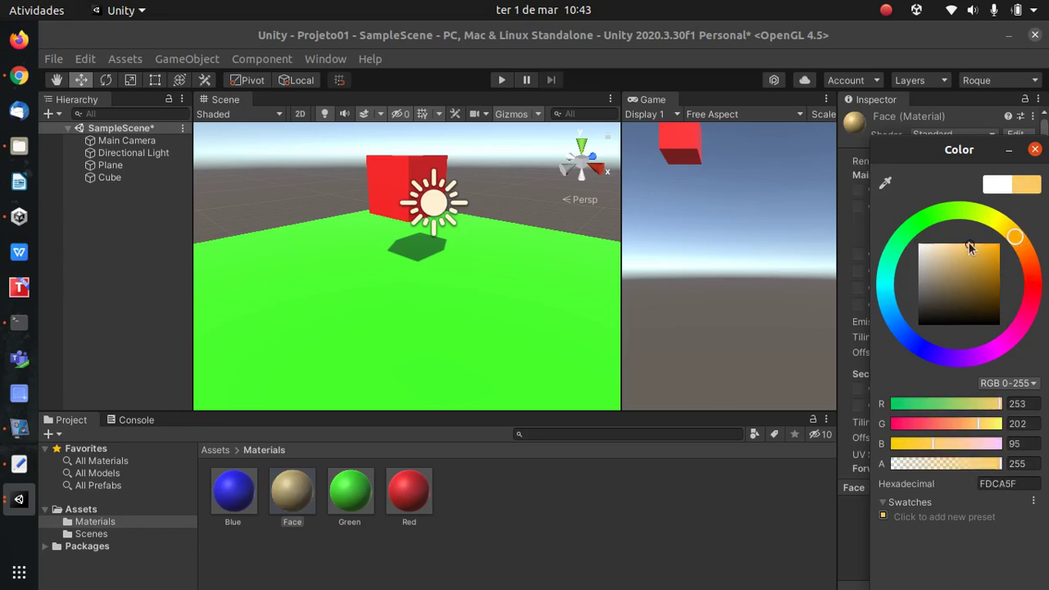
left_click(1035, 149)
left_click(551, 528)
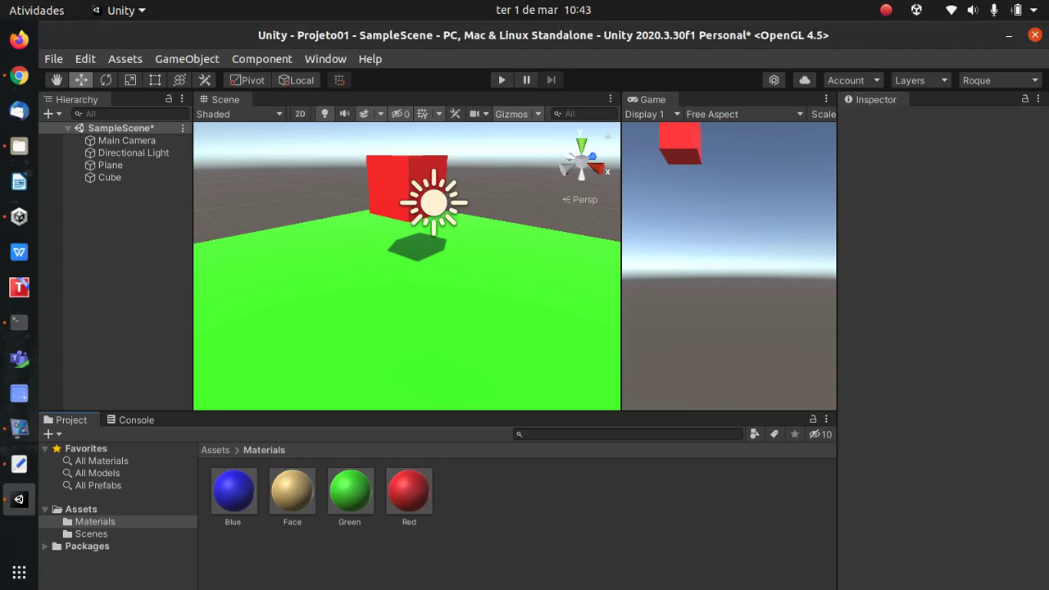
Raise the cube high above the plane and shift it along X, to about X -0.3, Y 5.61.
key("alt+Tab")
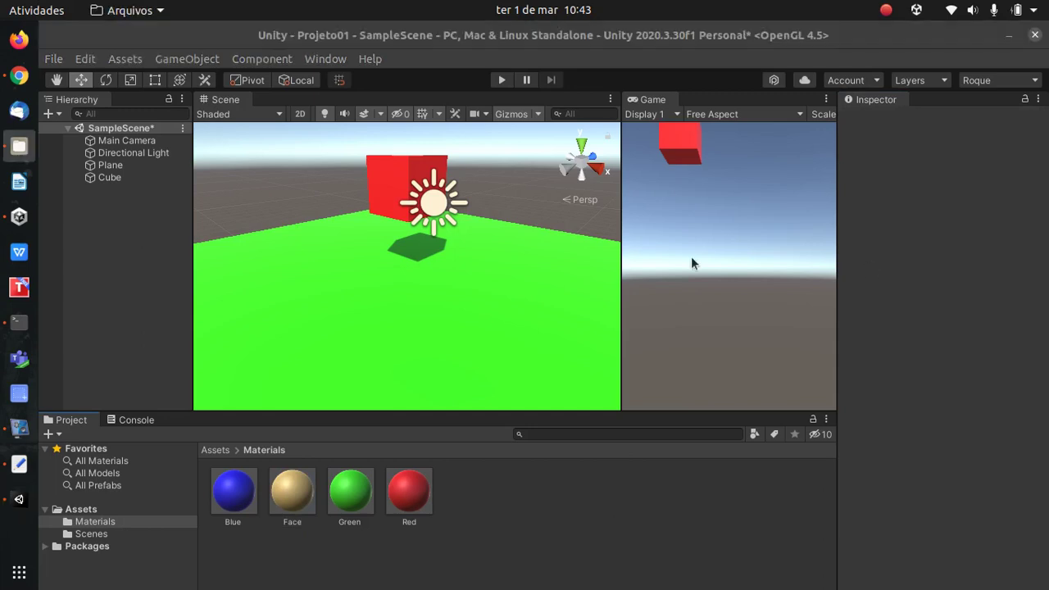
scroll(236, 289, "down", 10)
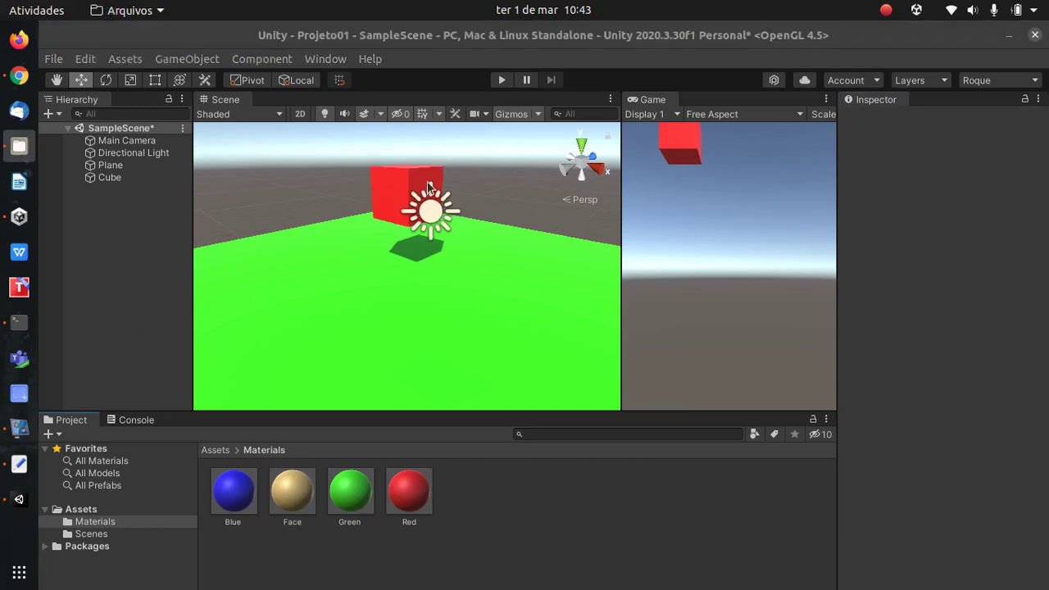
scroll(427, 188, "down", 2)
left_click(407, 220)
left_click_drag(405, 187, 406, 108)
left_click_drag(439, 146, 461, 147)
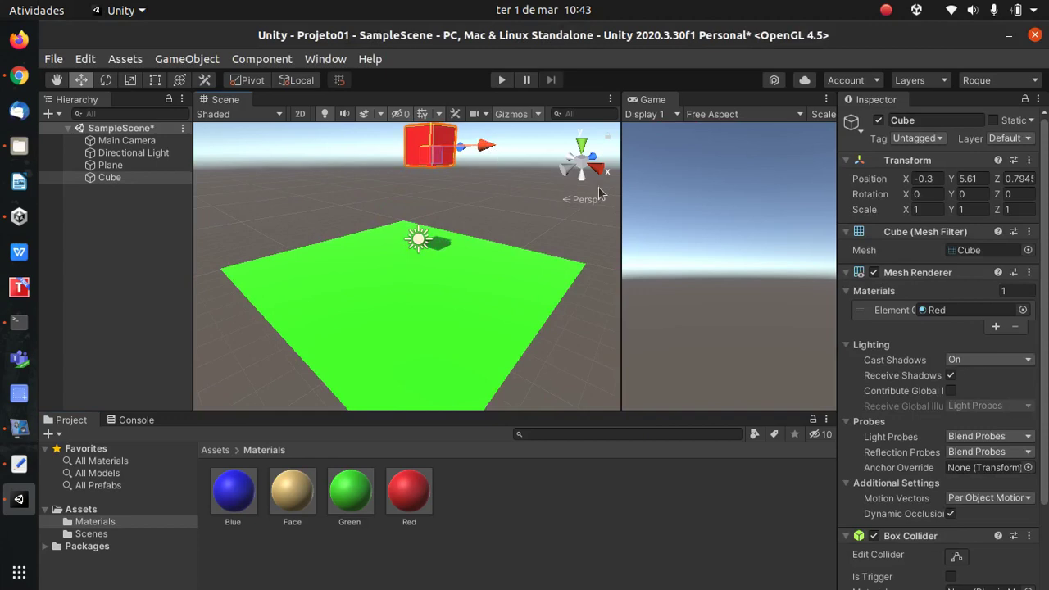
Set the Main Camera's Y and Z positions to 0.
left_click(125, 141)
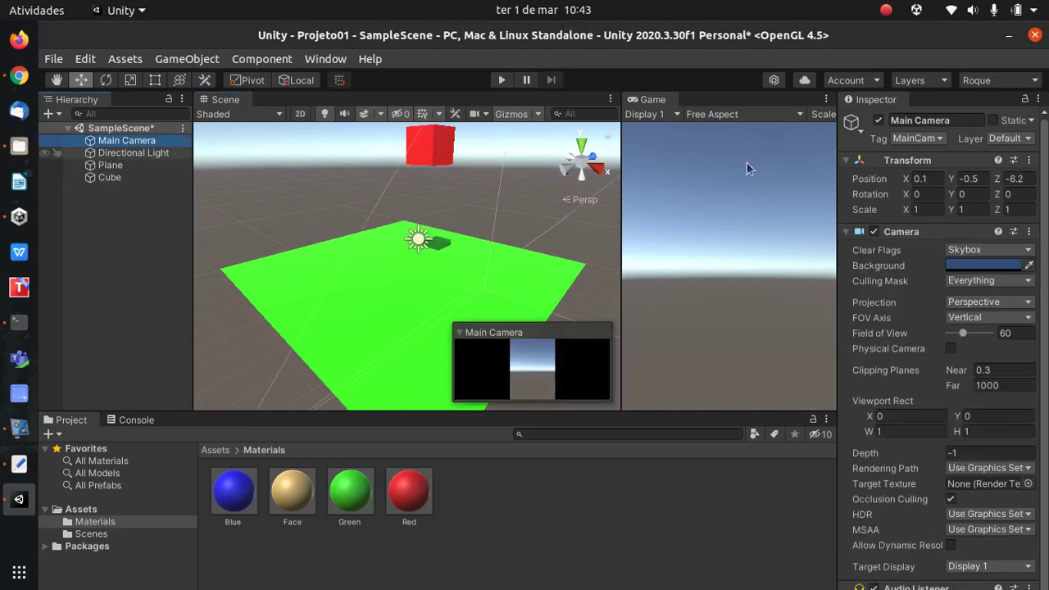
left_click(971, 178)
type("0")
left_click(1013, 178)
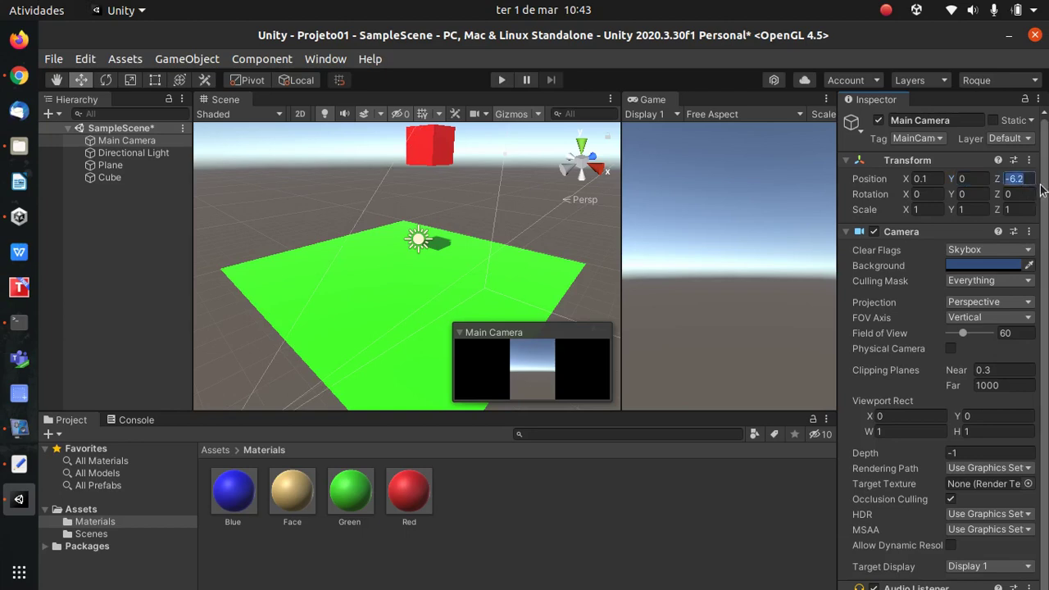
type("0")
Move the Main Camera to about Y 3.7, Z -5.46 and shift it slightly along X so it frames the cube and plane.
left_click_drag(455, 299, 331, 337)
left_click_drag(300, 303, 287, 257)
left_click_drag(354, 290, 264, 315)
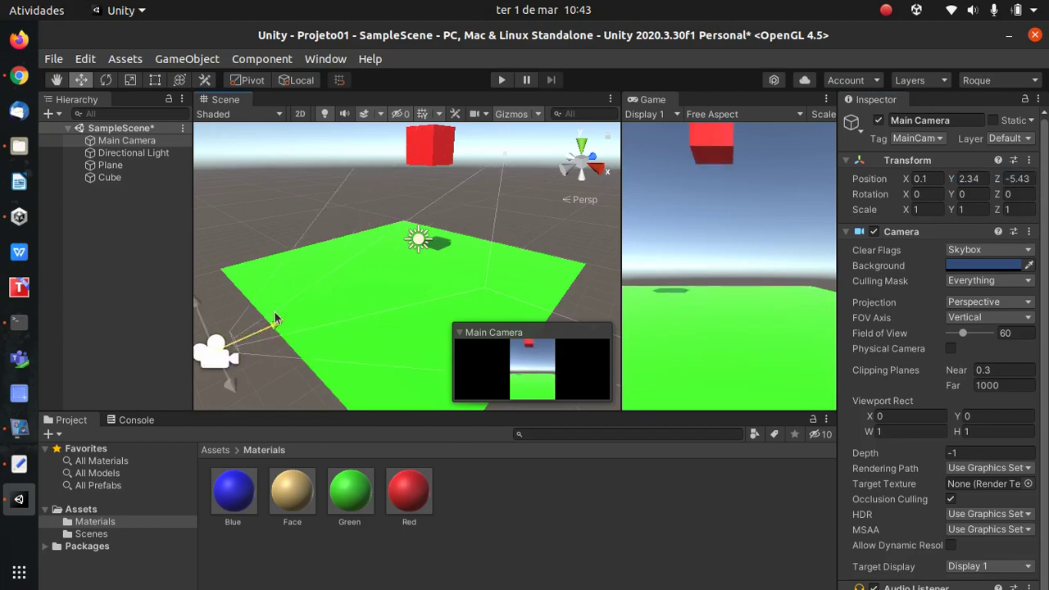
left_click_drag(201, 302, 162, 227)
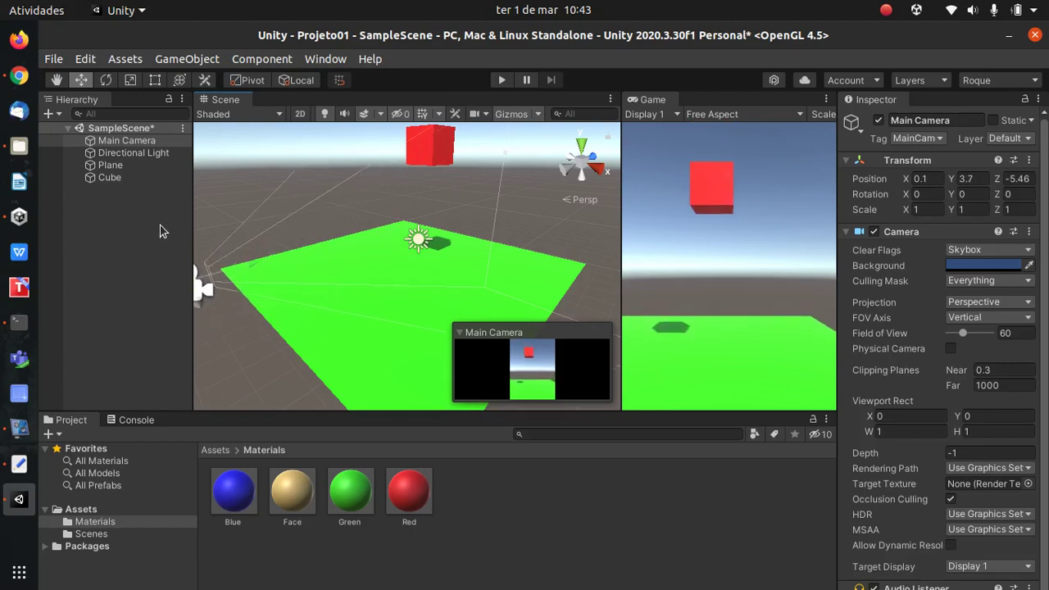
scroll(369, 240, "down", 2)
left_click_drag(312, 297, 284, 298)
Move the cube along X and raise it, to about X -0.98, Y 6.31.
left_click(441, 189)
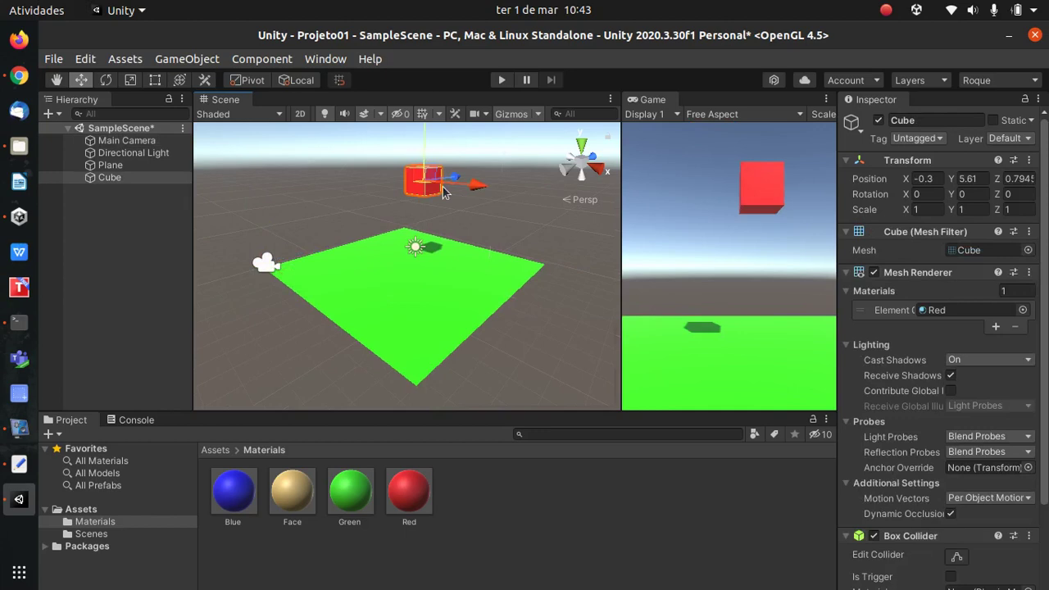
mouse_move(472, 192)
left_mouse_down()
mouse_move(451, 188)
mouse_move(459, 183)
left_mouse_up()
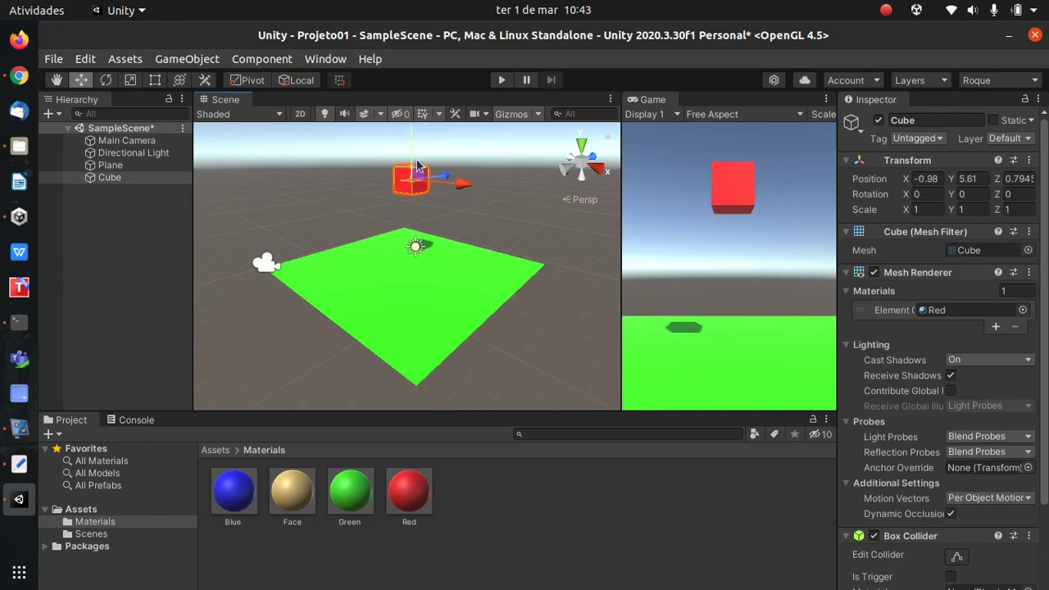
left_click_drag(412, 149, 411, 141)
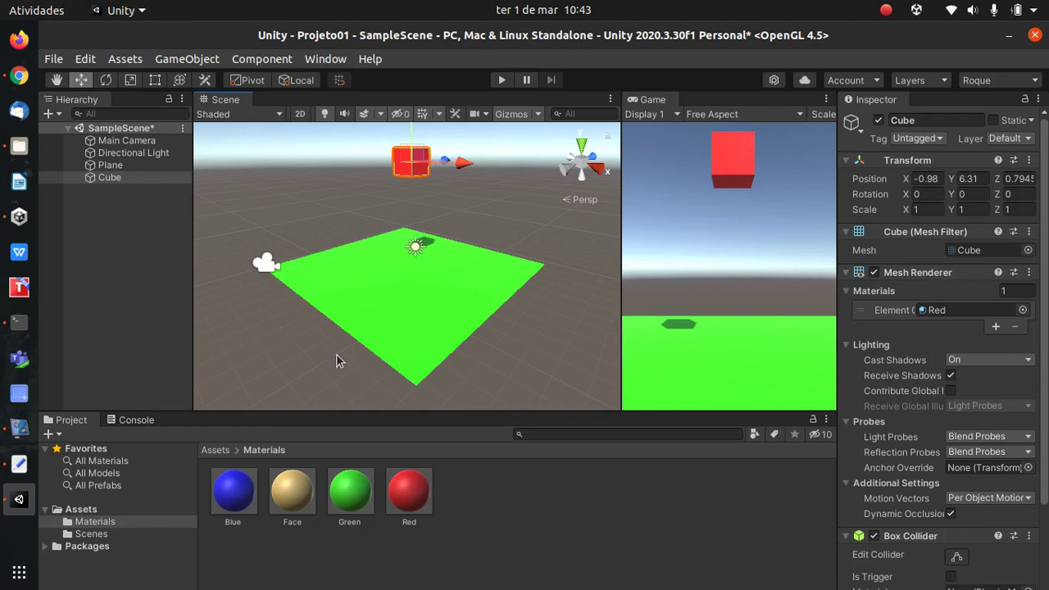
Apply the Face material to the cube and raise the cube to about Y 6.78.
left_click_drag(292, 496, 413, 168)
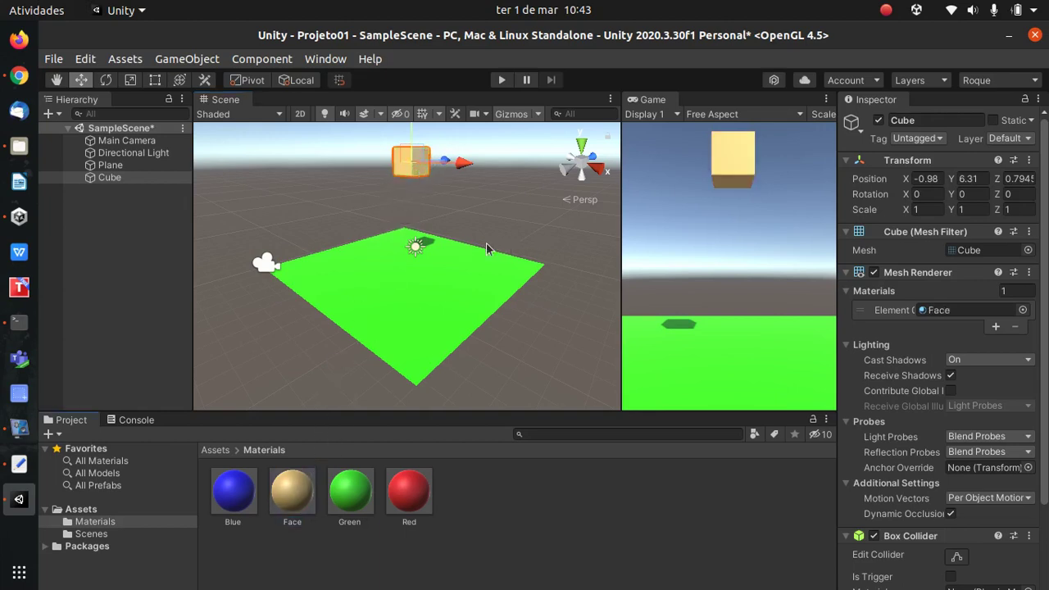
mouse_move(413, 133)
left_mouse_down()
mouse_move(414, 154)
mouse_move(414, 120)
left_mouse_up()
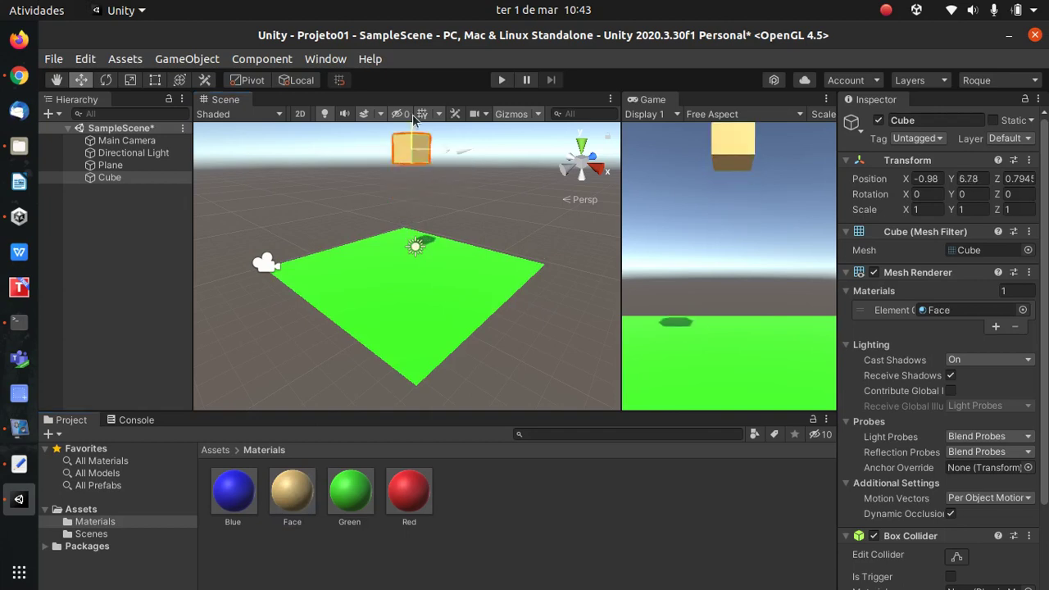
Duplicate the Face-coloured cube, lower the copy to about Y 5.31 and apply the Blue material to it.
left_click(143, 177)
key("ctrl+d")
left_click_drag(406, 133, 412, 215)
left_click_drag(240, 497, 405, 200)
Scale the blue cube to about X 1.33, Y 2.22 as a torso and lower it to about Y 5.07.
left_click(132, 80)
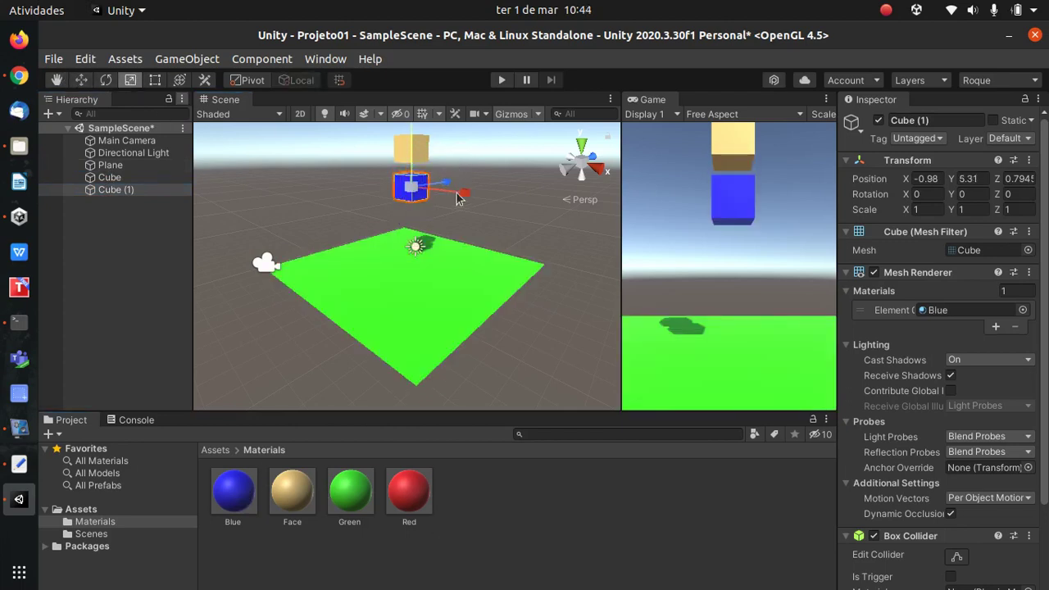
left_click_drag(421, 174, 412, 124)
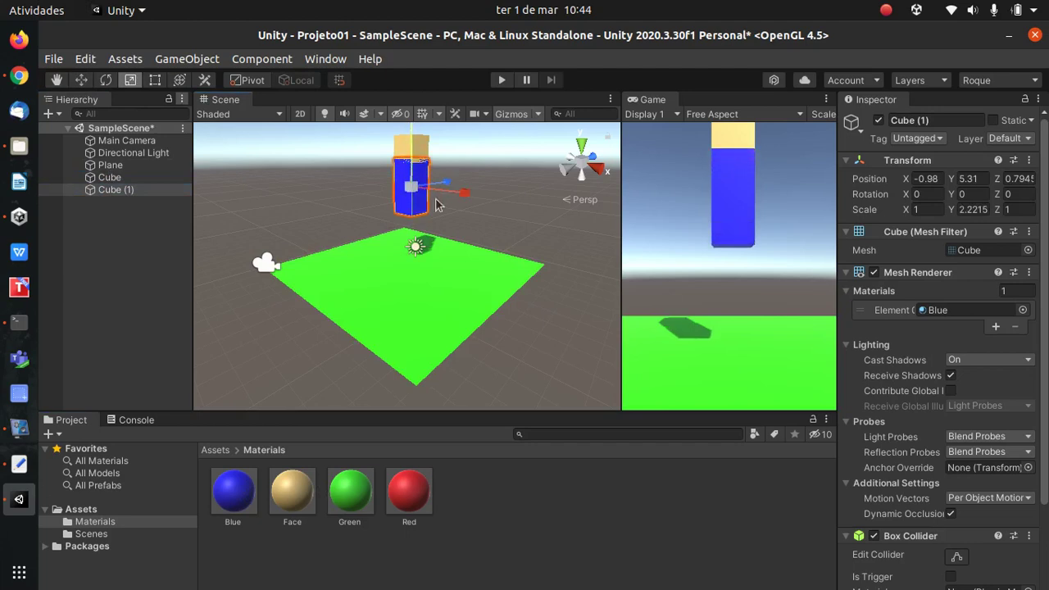
left_click_drag(473, 198, 457, 191)
left_click(81, 79)
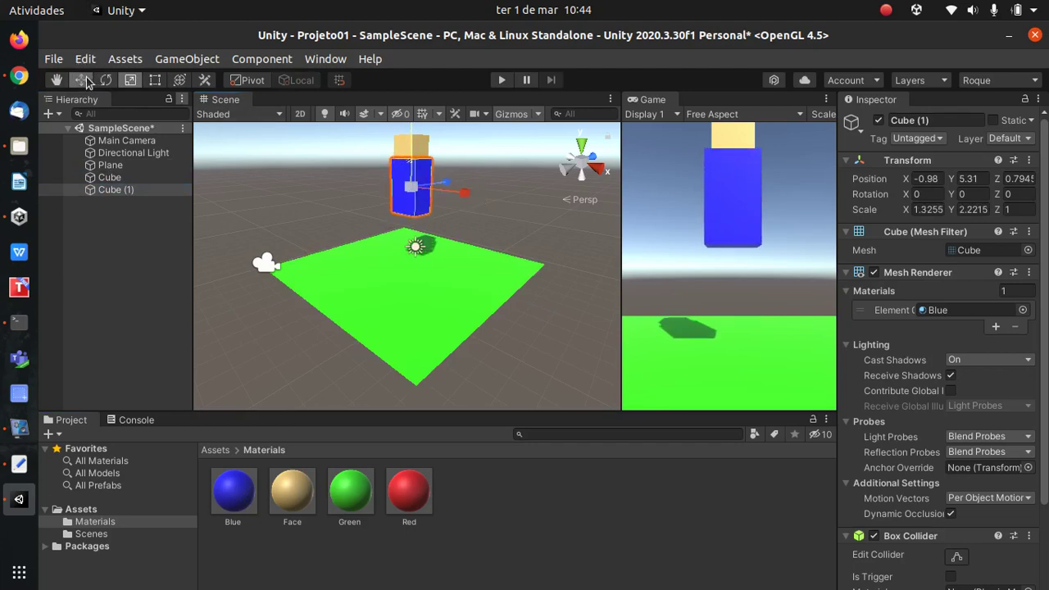
left_click_drag(411, 146, 409, 197)
Duplicate the head cube, shrink the copy uniformly to about 0.61 and place it beside the torso at about X 0.05, Y 5.84.
left_click(422, 149)
key("ctrl+d")
left_click(130, 79)
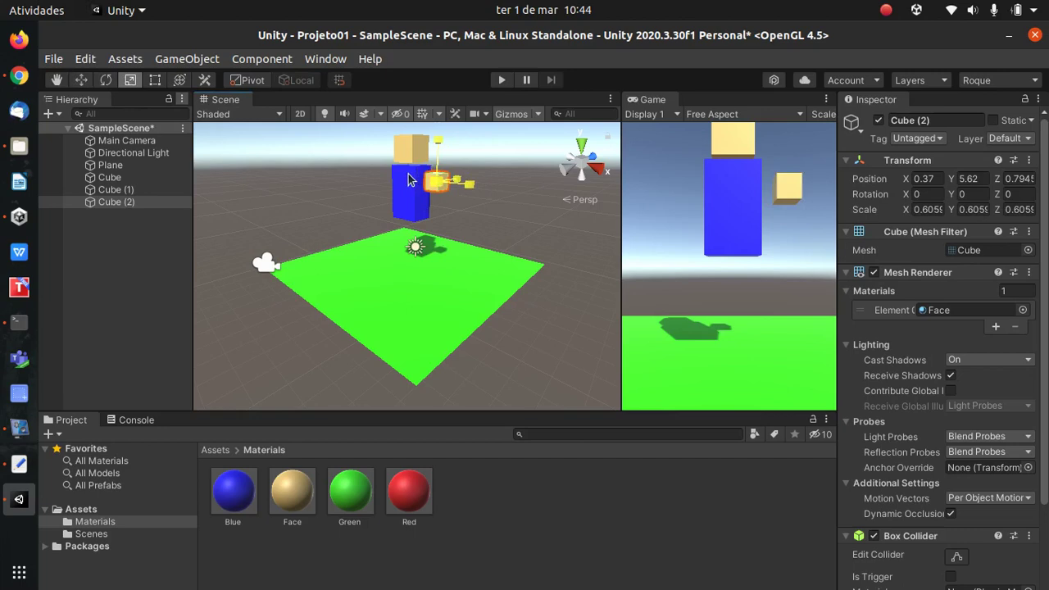
left_click(81, 80)
left_click_drag(497, 188, 488, 190)
left_click_drag(432, 162, 433, 154)
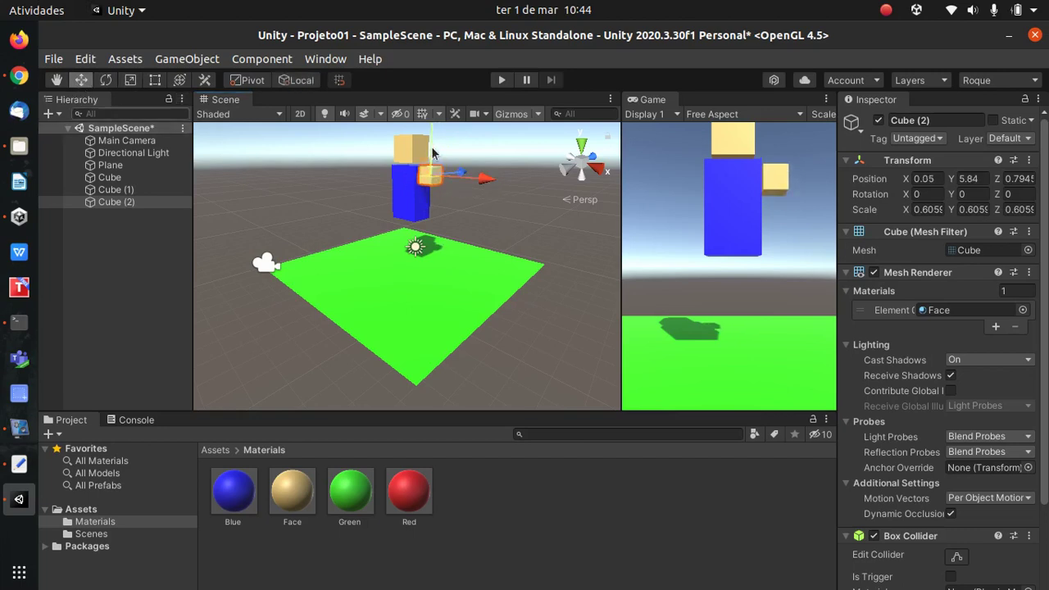
Apply the Blue material to the small shoulder cube and place a duplicate at the opposite shoulder, about X -1.98.
left_click_drag(227, 496, 446, 191)
key("ctrl+d")
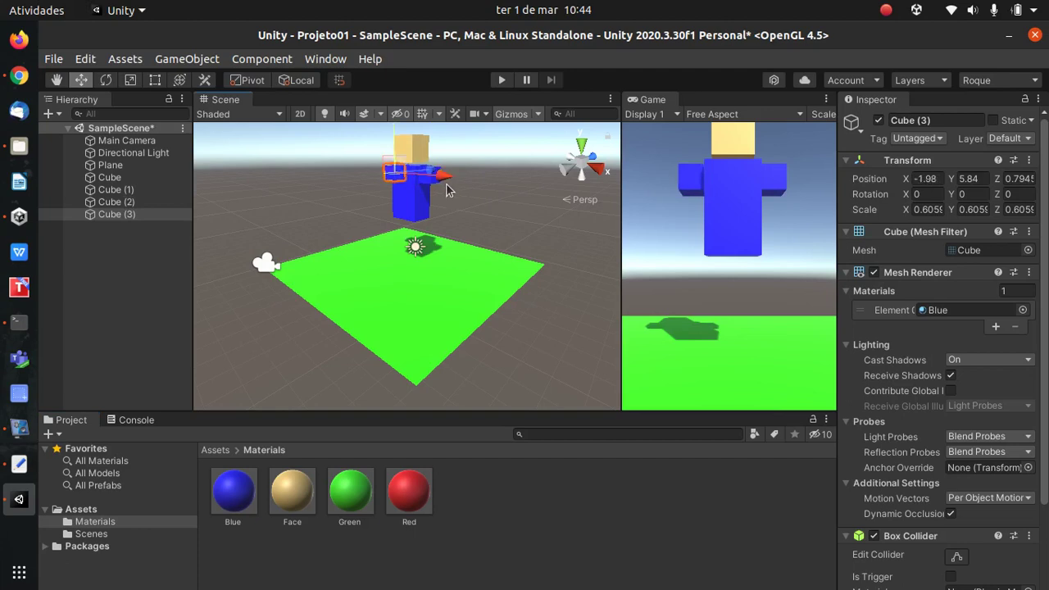
Make an arm from a duplicate of the X -1.98 shoulder cube: lower it to about Y 4.65, apply Face and stretch its Y scale to about 1.78.
key("ctrl+d")
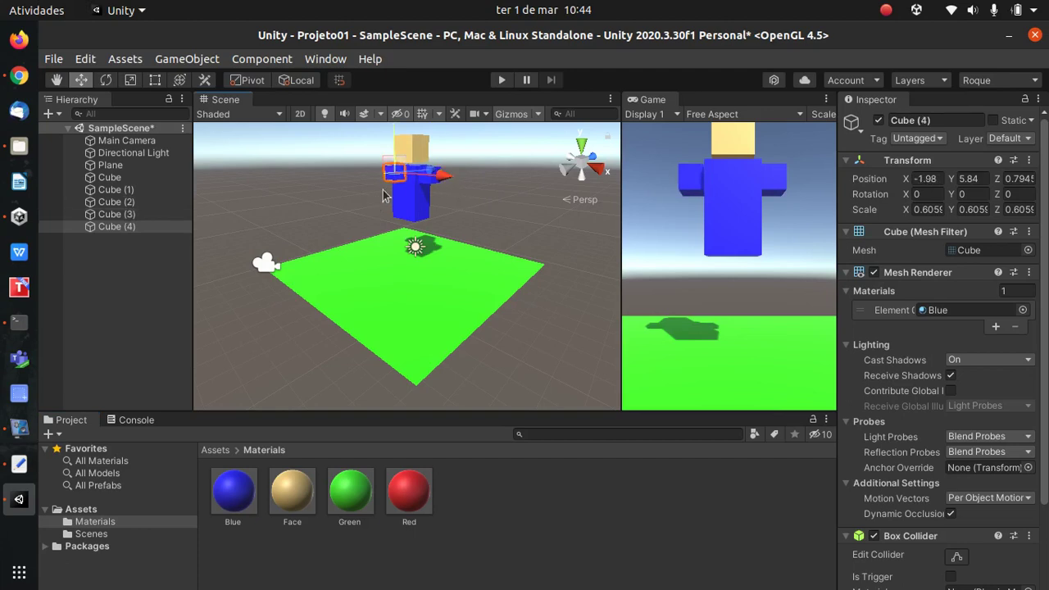
left_click_drag(391, 141, 392, 170)
left_click_drag(295, 484, 392, 198)
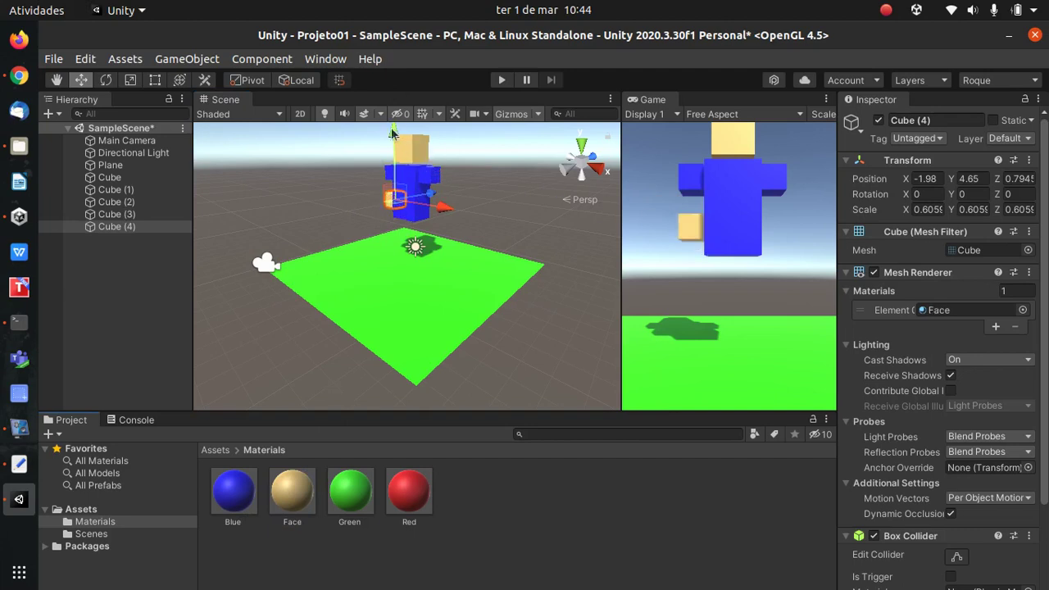
left_click(130, 80)
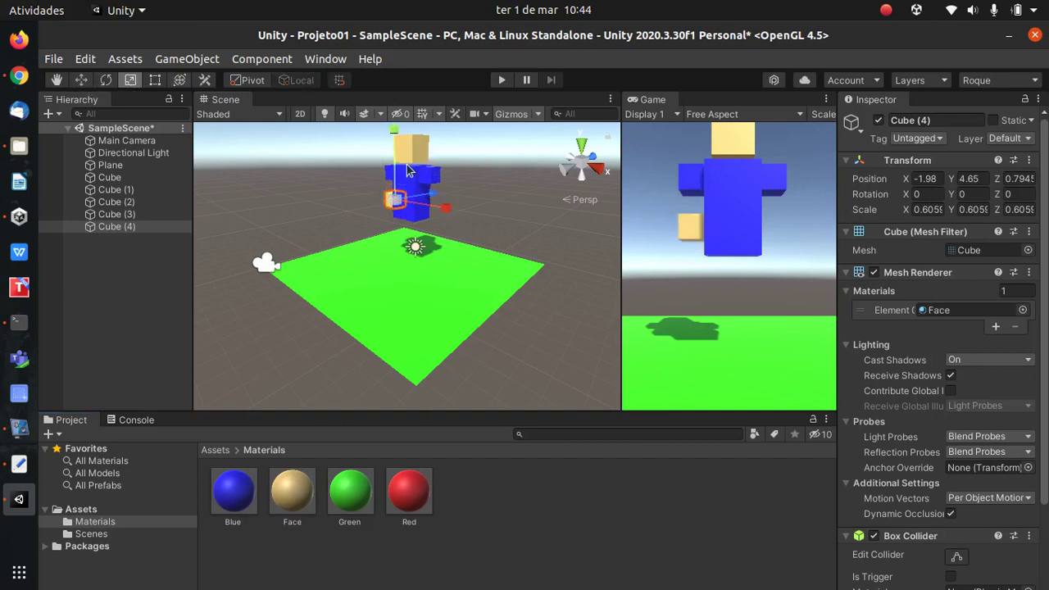
left_click_drag(394, 133, 393, 52)
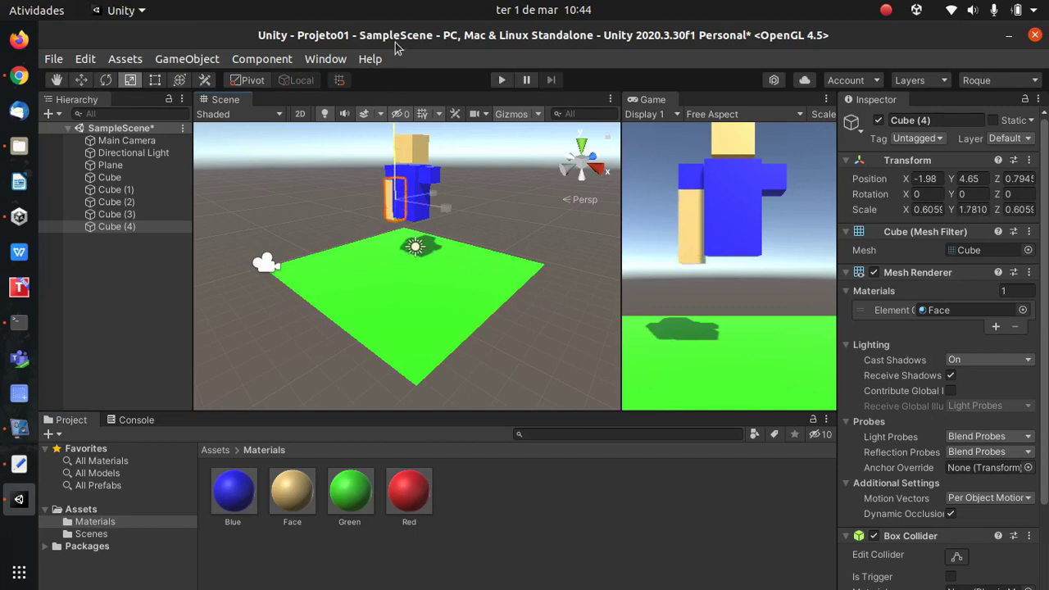
Shift the arm to about X -1.93 and place a duplicate under the opposite shoulder at about X -0.03.
left_click(80, 79)
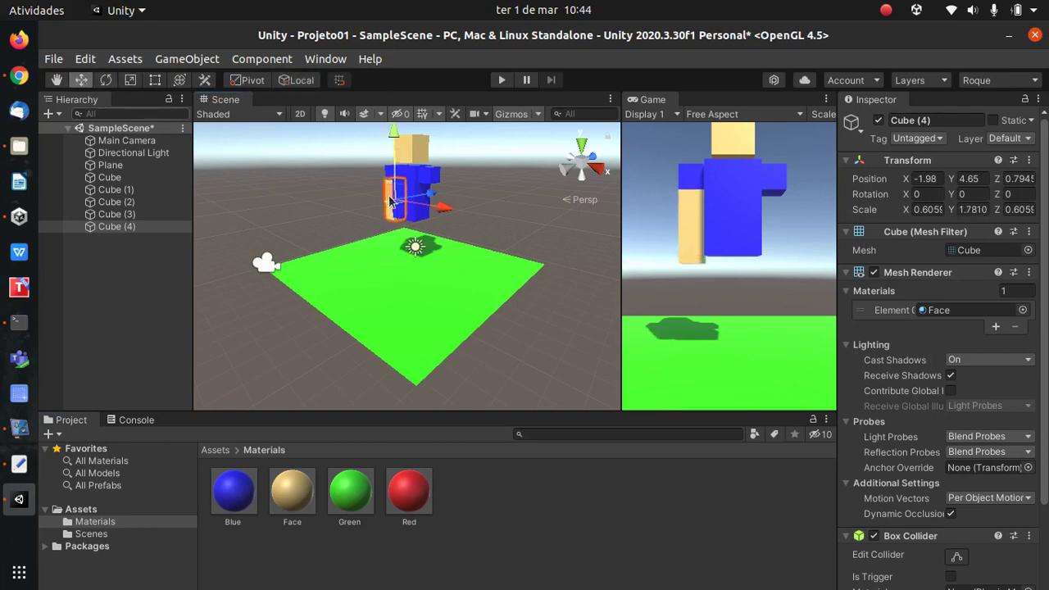
left_click_drag(442, 214, 483, 223)
key("ctrl+d")
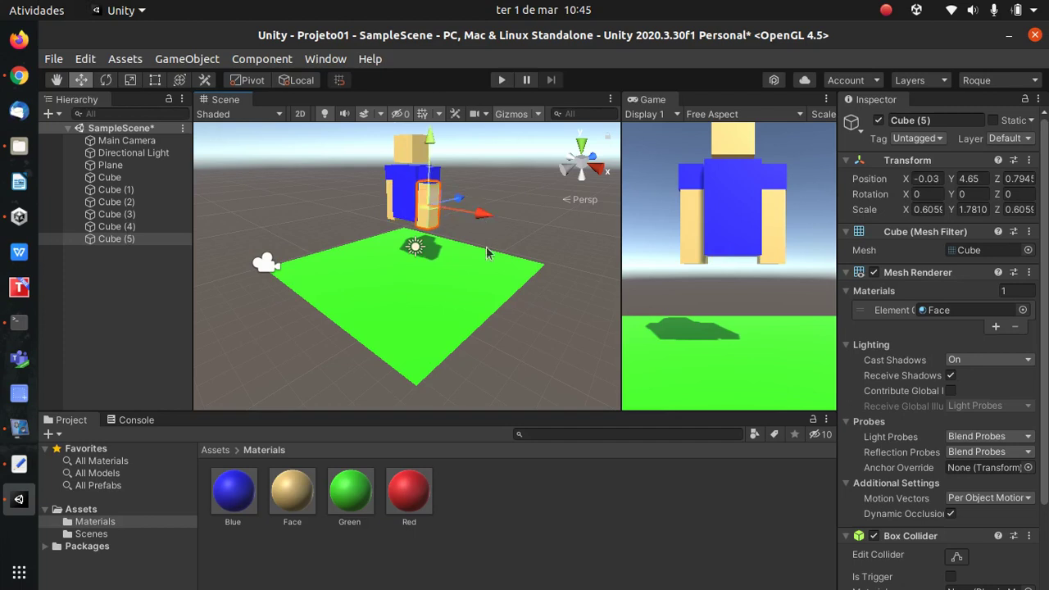
Rename the head object Cube as Head.
right_click_drag(508, 223, 506, 259)
left_click(321, 181)
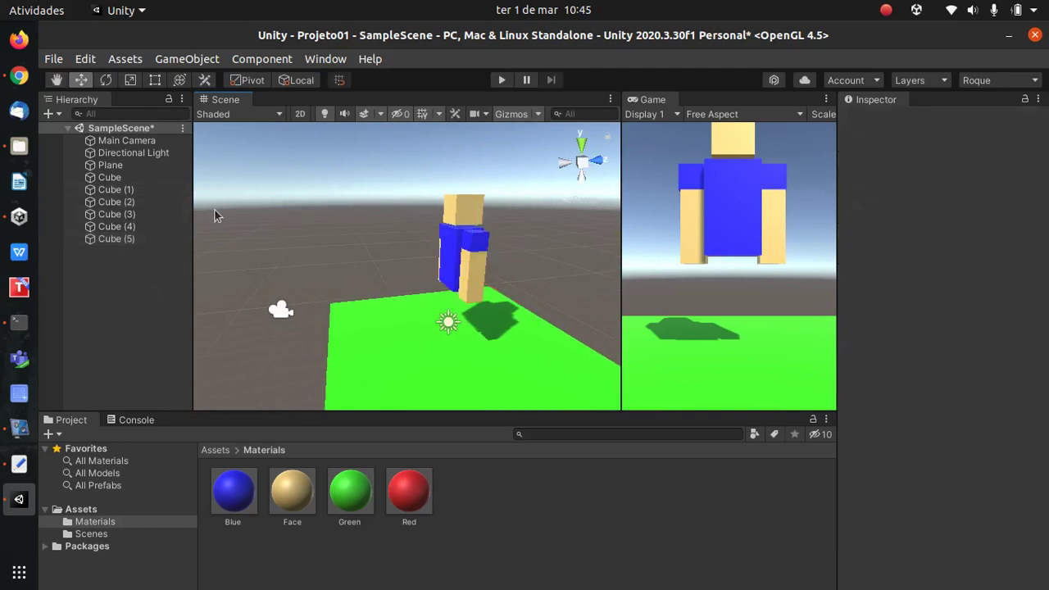
left_click(109, 193)
left_click(111, 177)
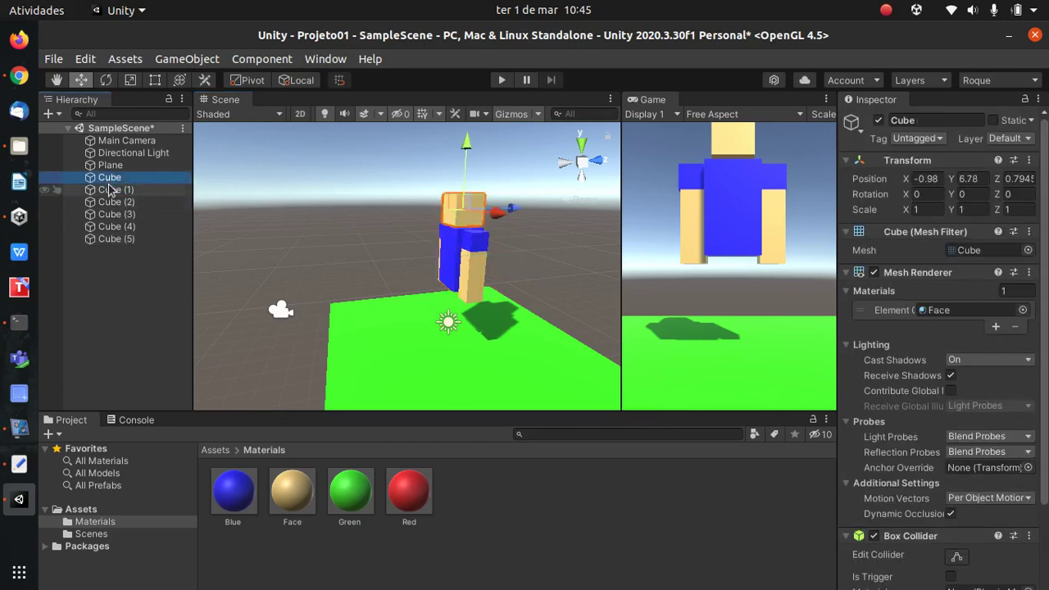
key("F2")
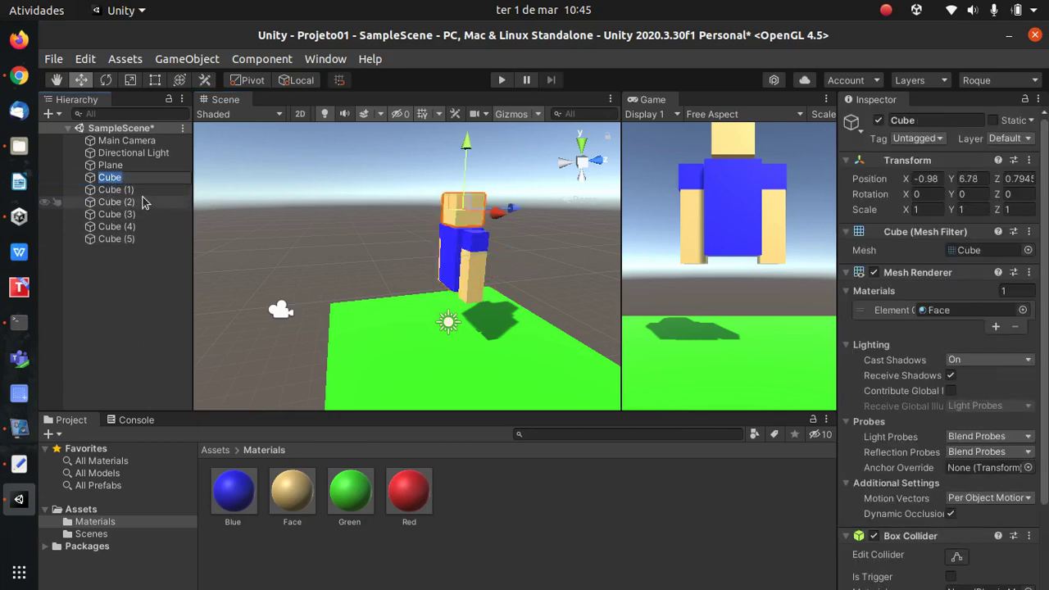
type("Head")
key("Return")
Rename the torso object Cube (1) as Body.
left_click(118, 192)
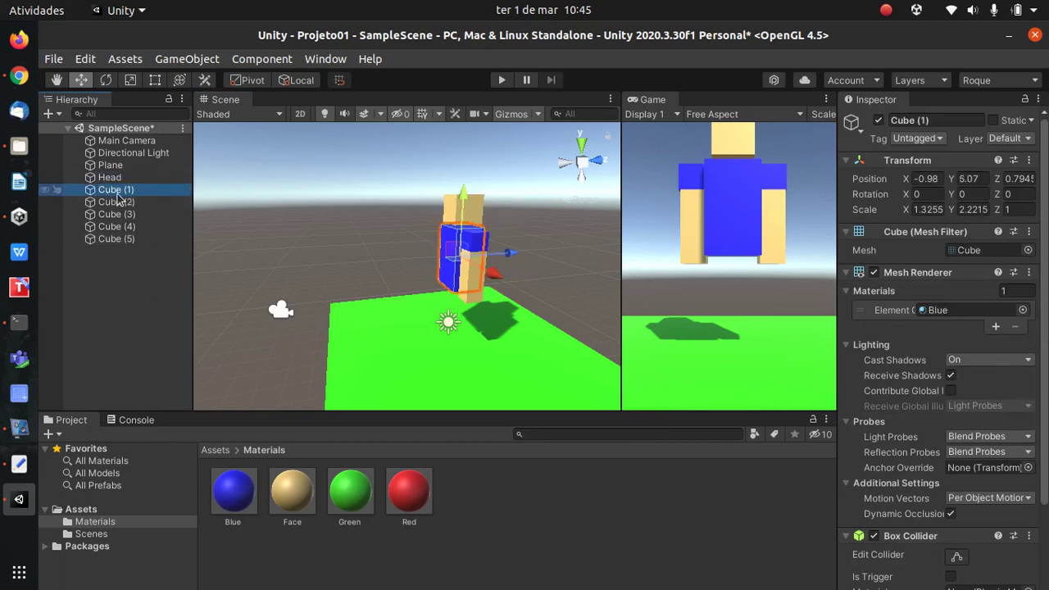
key("F2")
type("Body")
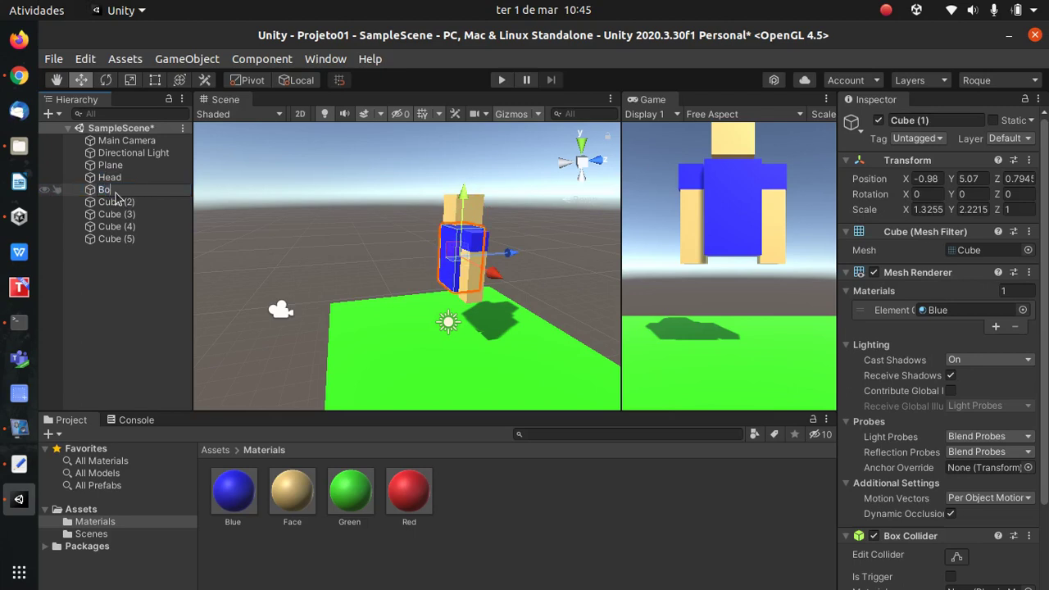
key("Return")
Check which shoulder or arm Cube (2), Cube (3) and Cube (4) each correspond to on the figure.
left_click(110, 218)
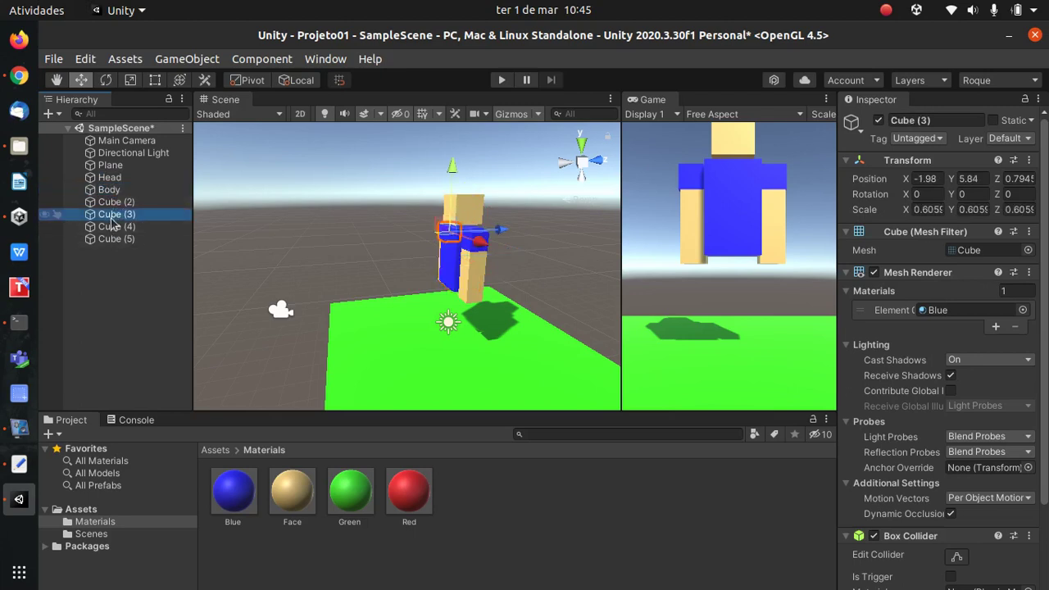
left_click(113, 205)
left_click(117, 218)
left_click(114, 203)
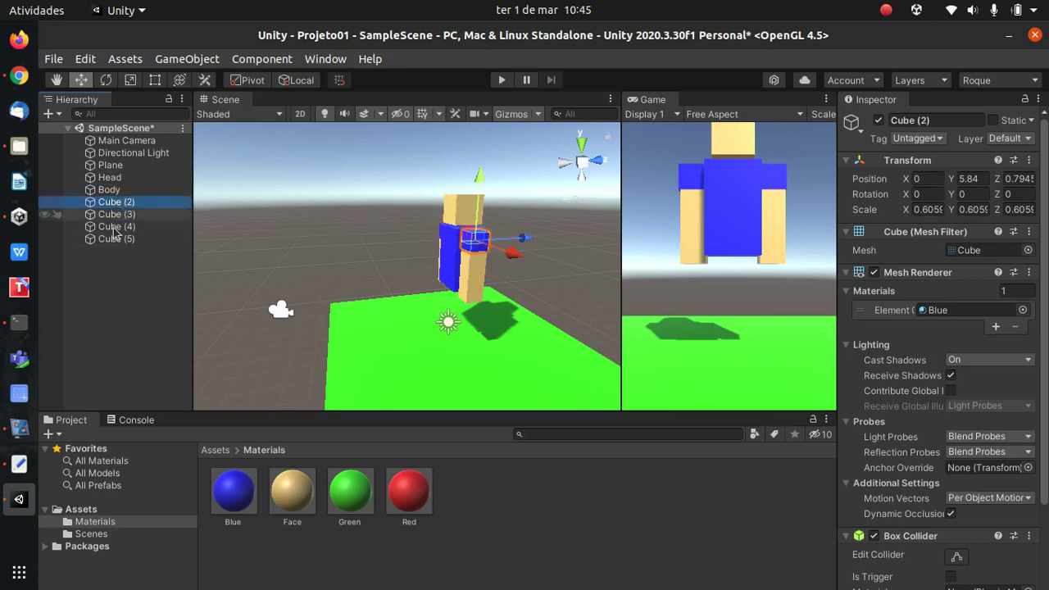
left_click(115, 231)
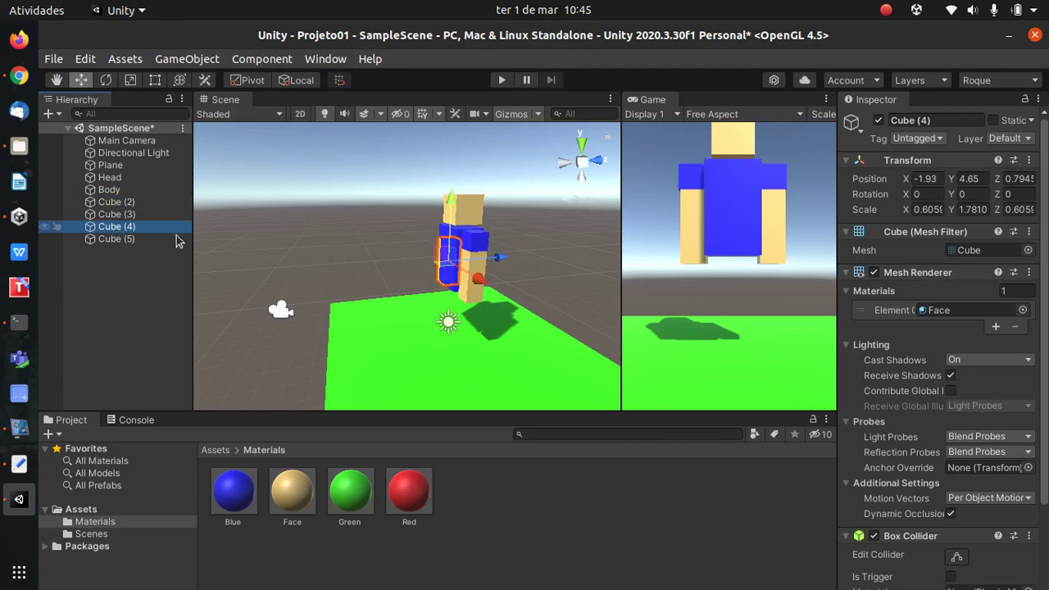
left_click(116, 215)
left_click_drag(369, 219, 355, 170, "alt")
middle_click_drag(312, 263, 392, 252)
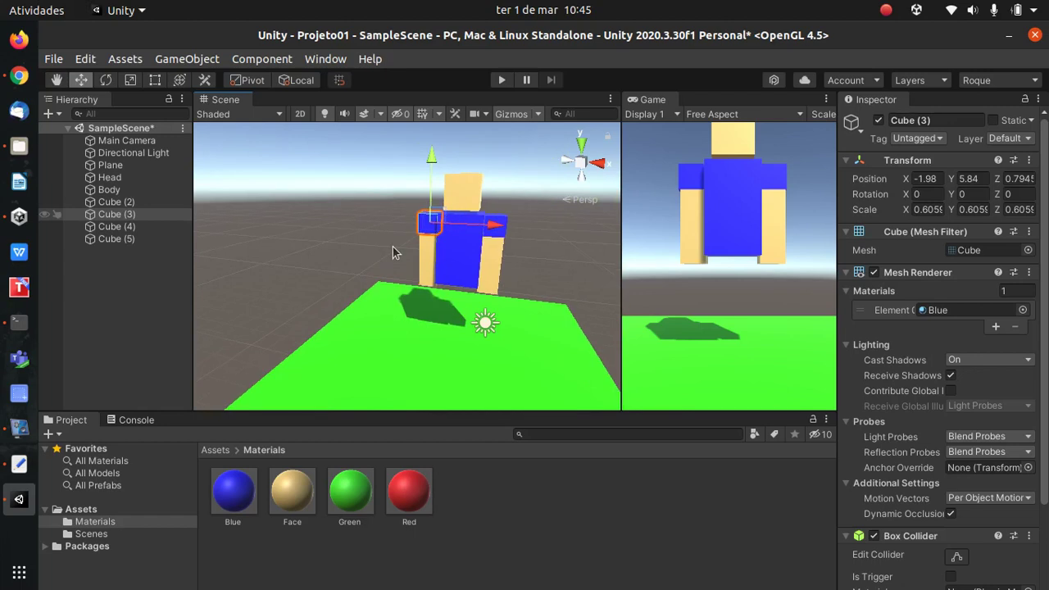
scroll(393, 248, "up", 2)
left_click(109, 203)
left_click(112, 227)
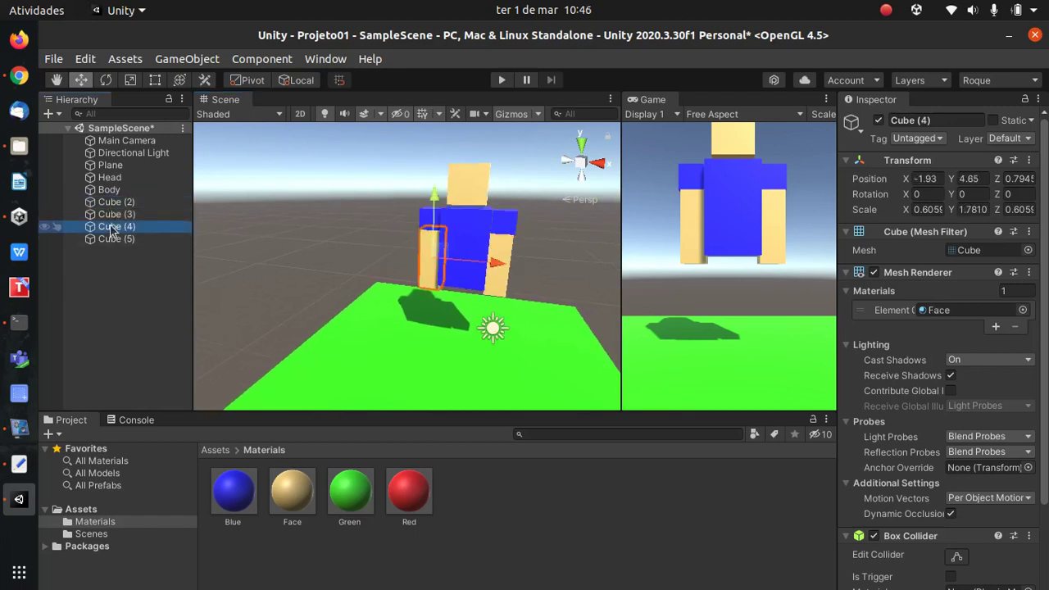
left_click(110, 202)
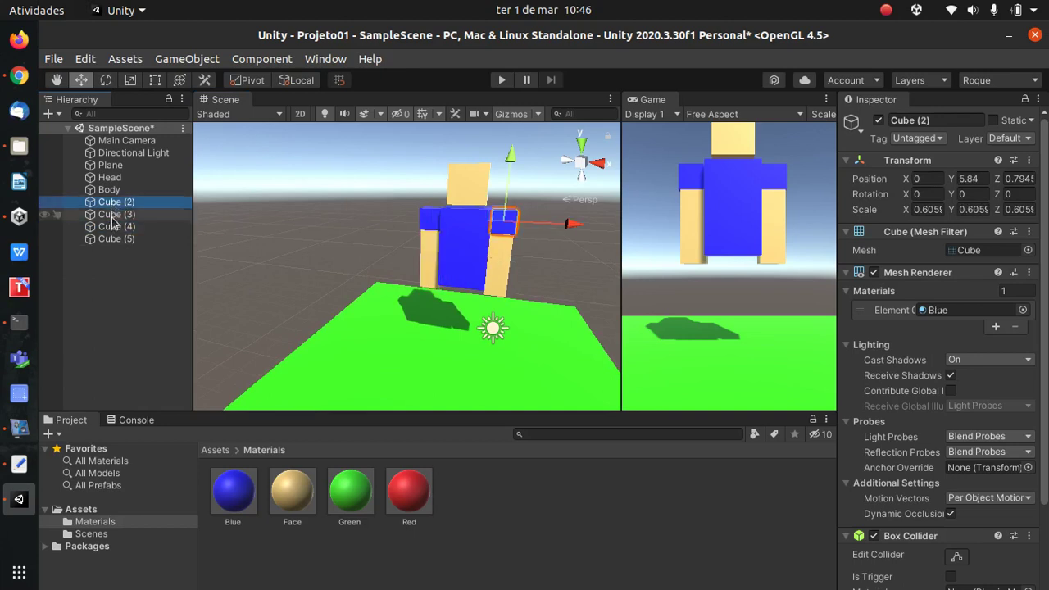
left_click(113, 215)
left_click(113, 227)
left_click(113, 215)
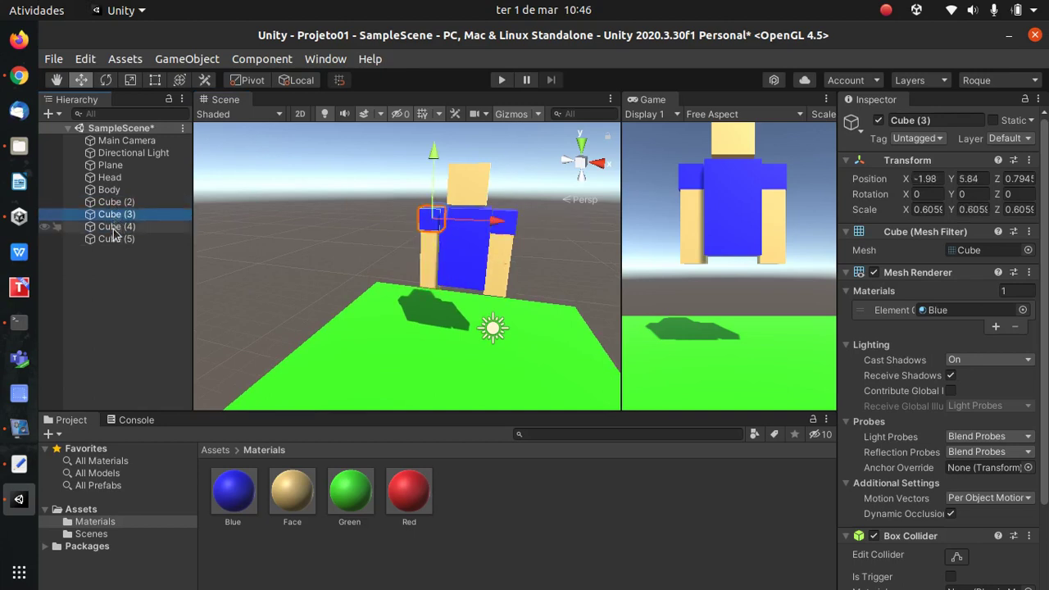
Make Cube (4) a child of Cube (3) and shift Cube (3) slightly along X away from the torso.
left_click(114, 228)
left_click_drag(119, 218, 124, 216)
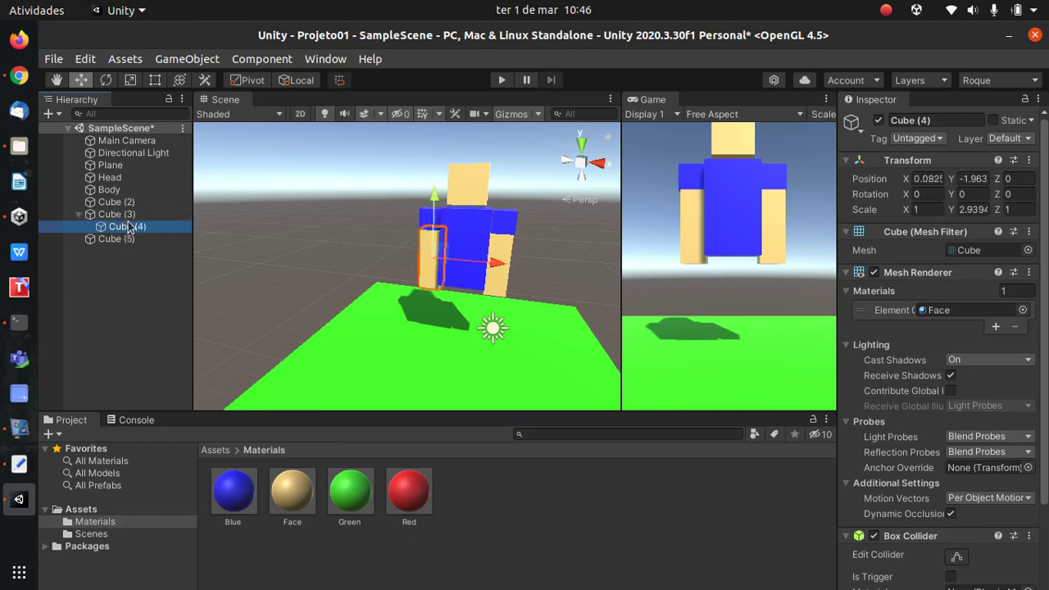
left_click(114, 215)
mouse_move(474, 229)
left_mouse_down()
mouse_move(420, 228)
mouse_move(493, 230)
left_mouse_up()
Make Cube (5) a child of Cube (2) and shift Cube (2) along X to about 0.07.
left_click_drag(115, 239, 120, 205)
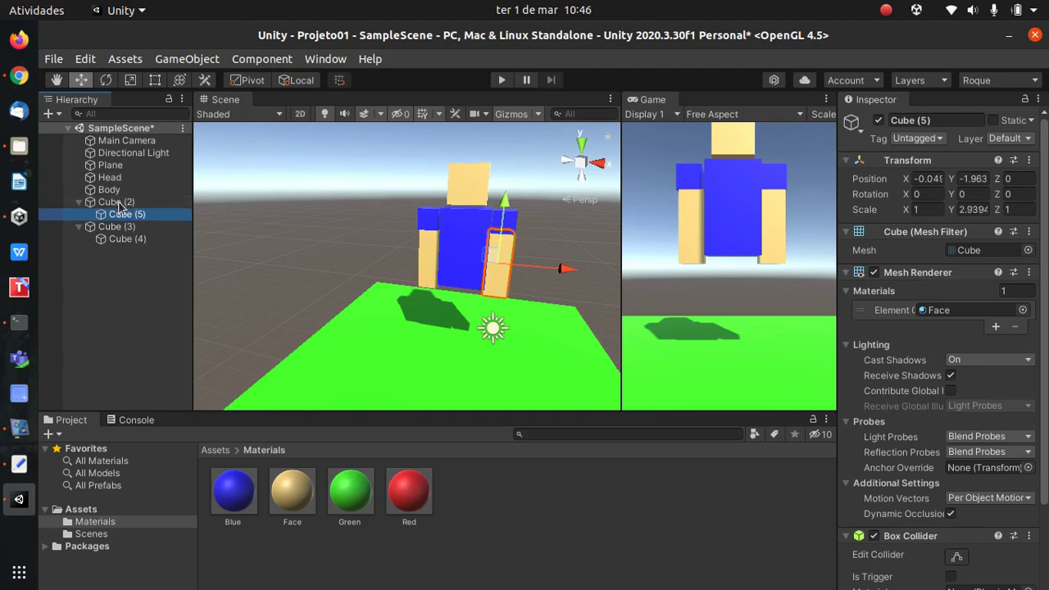
left_click(112, 204)
mouse_move(572, 230)
left_mouse_down()
mouse_move(614, 225)
mouse_move(575, 230)
left_mouse_up()
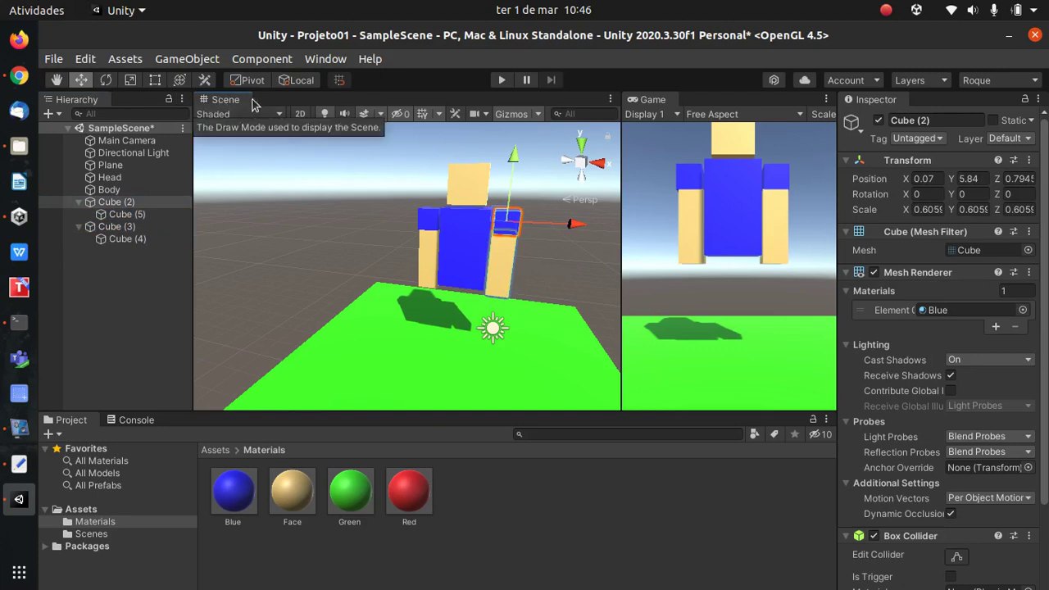
Rotate Cube (2) together with its child arm about the X axis, to an X rotation of about 362.73.
left_click(115, 203)
left_click(106, 80)
left_click_drag(511, 267, 525, 245)
left_click_drag(574, 574, 506, 240)
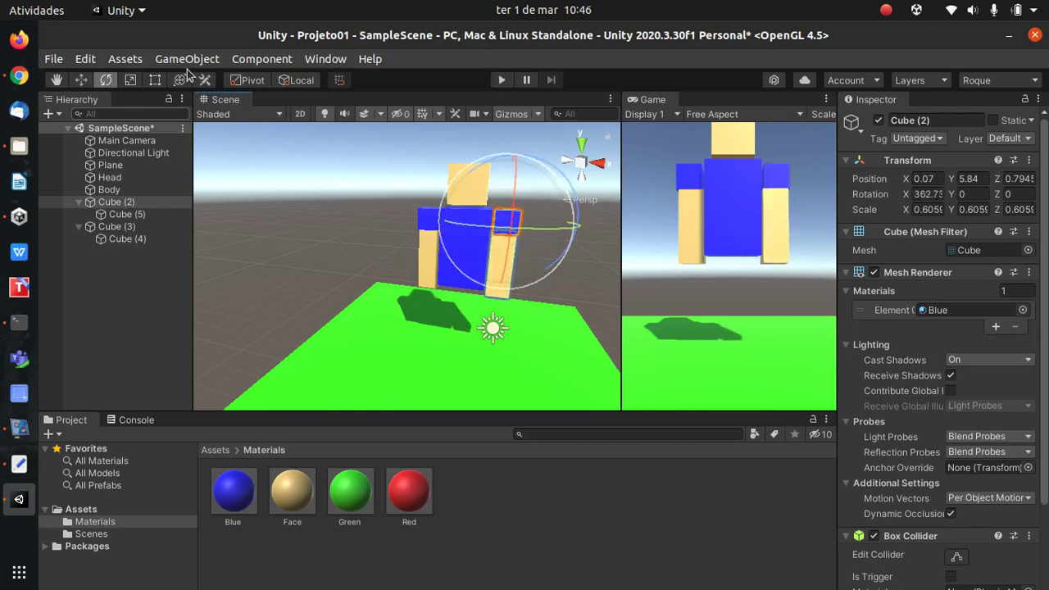
Set the handle position to Center, try rotating Cube (2) about X, and compare the selection of Cube (2) and Cube (5).
left_click(250, 80)
left_click_drag(508, 260, 492, 246)
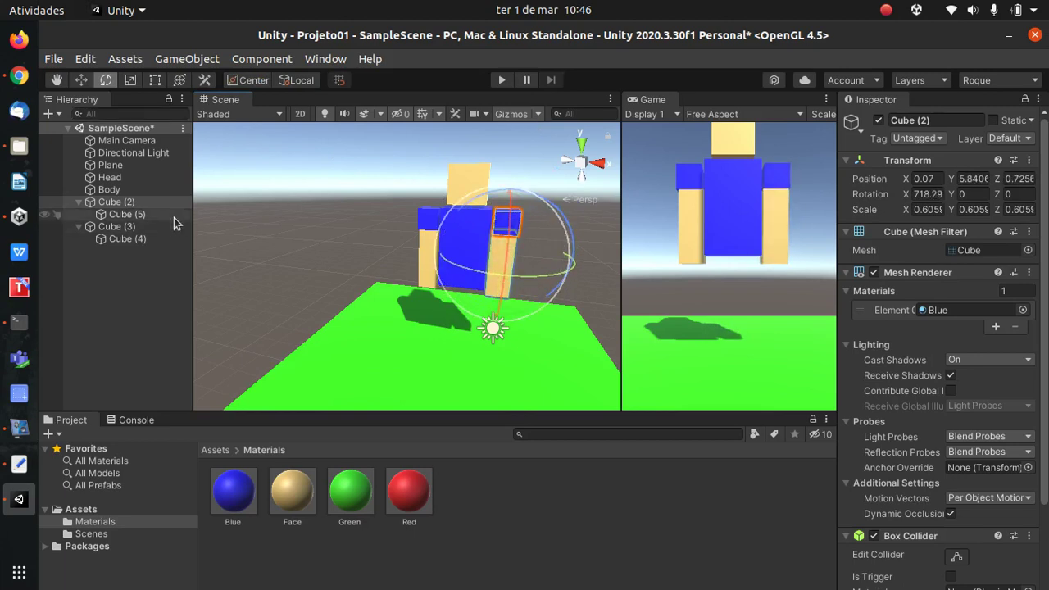
left_click(376, 216)
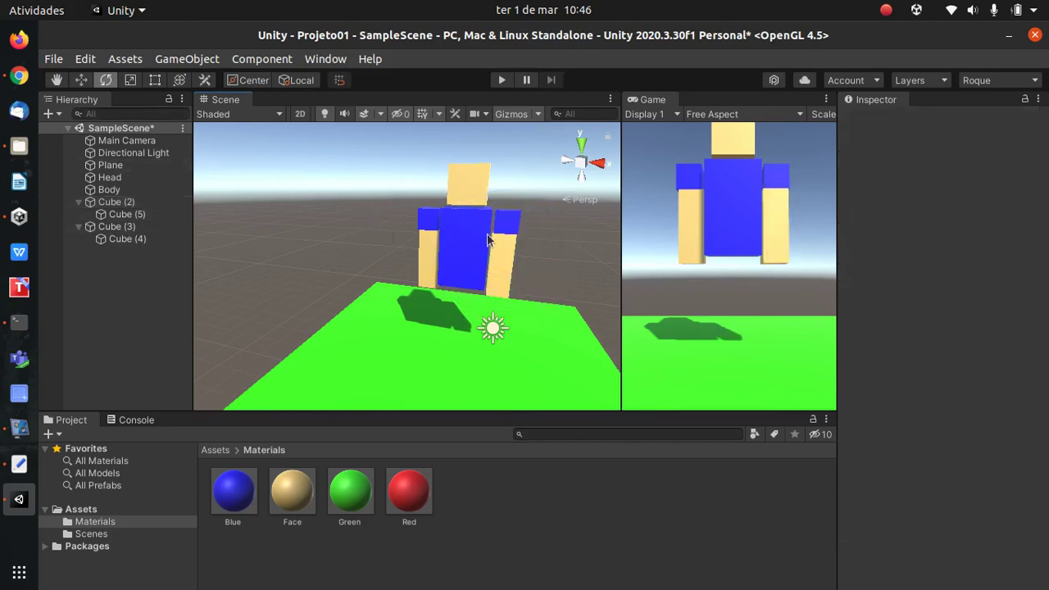
left_click(513, 227)
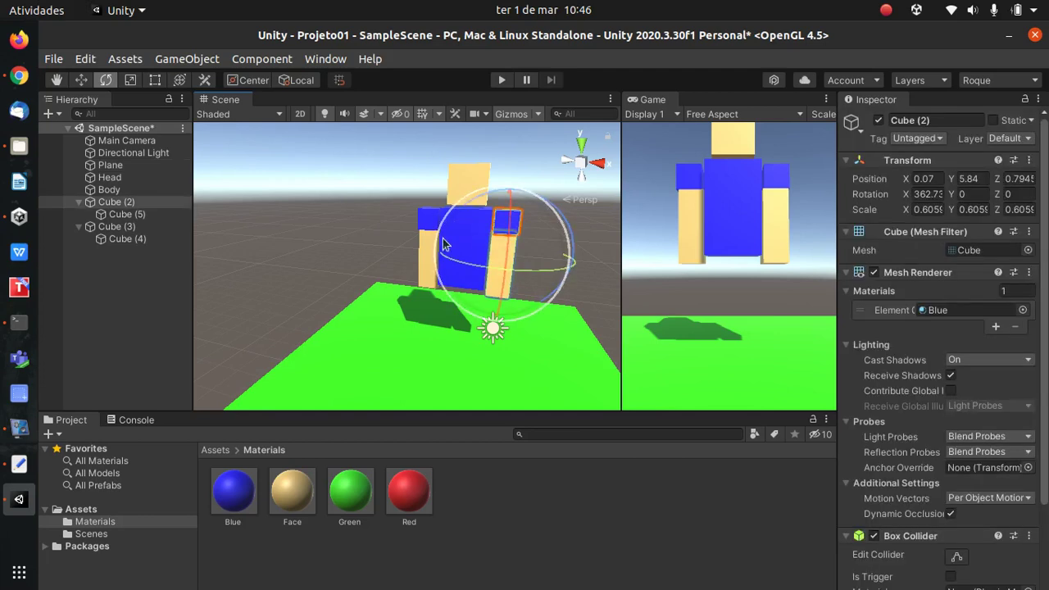
left_click(127, 214)
left_click(116, 201)
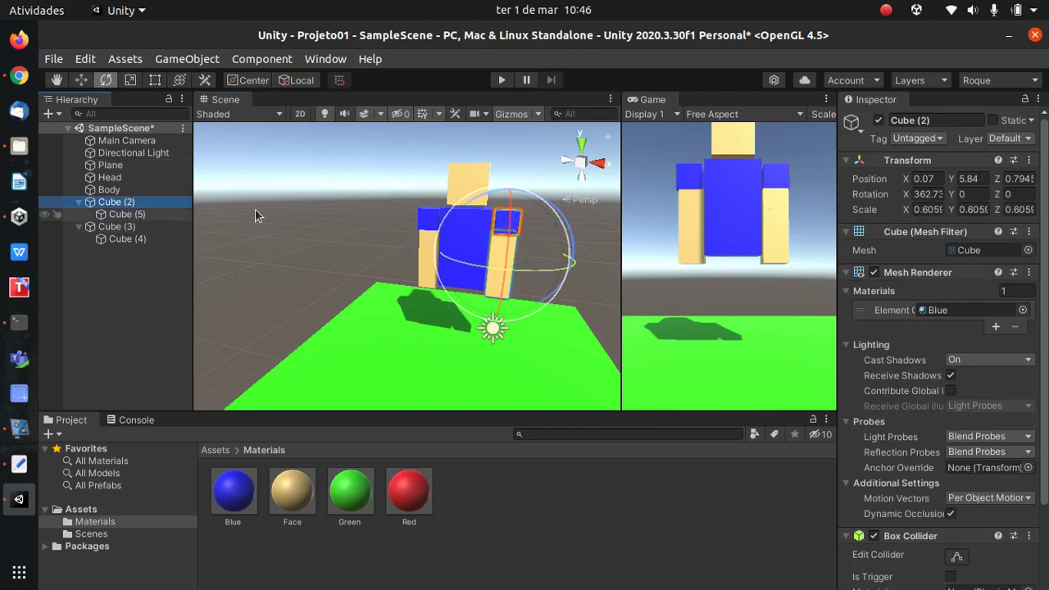
left_click(130, 215)
left_click(510, 223)
Add a new cube, move it beside the character to about X -7.8, Y 5.44, and stretch its X scale to about 4.78.
left_click(186, 59)
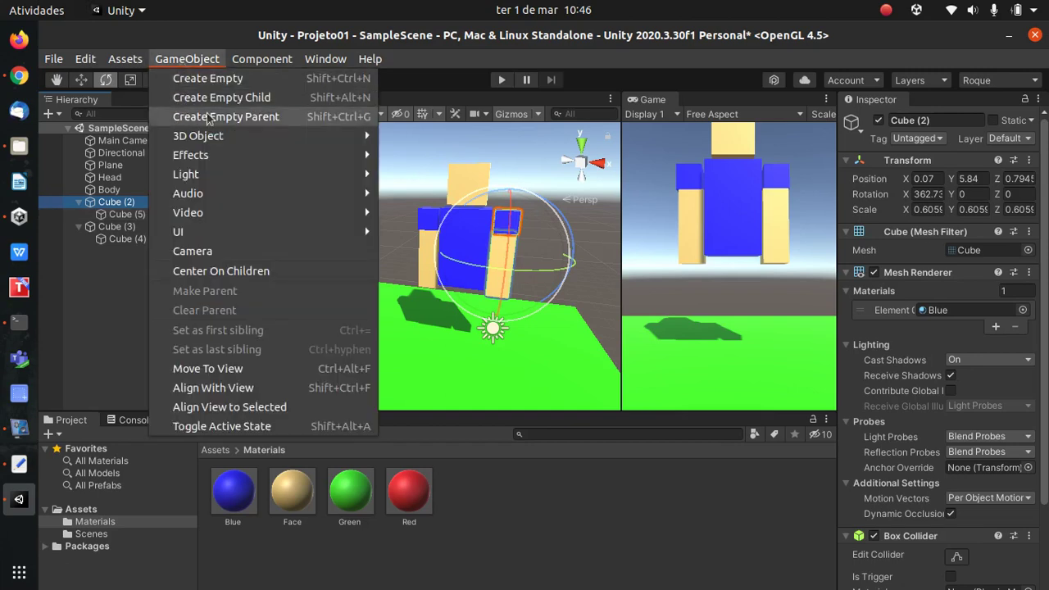
mouse_move(259, 155)
mouse_move(270, 138)
left_click(414, 137)
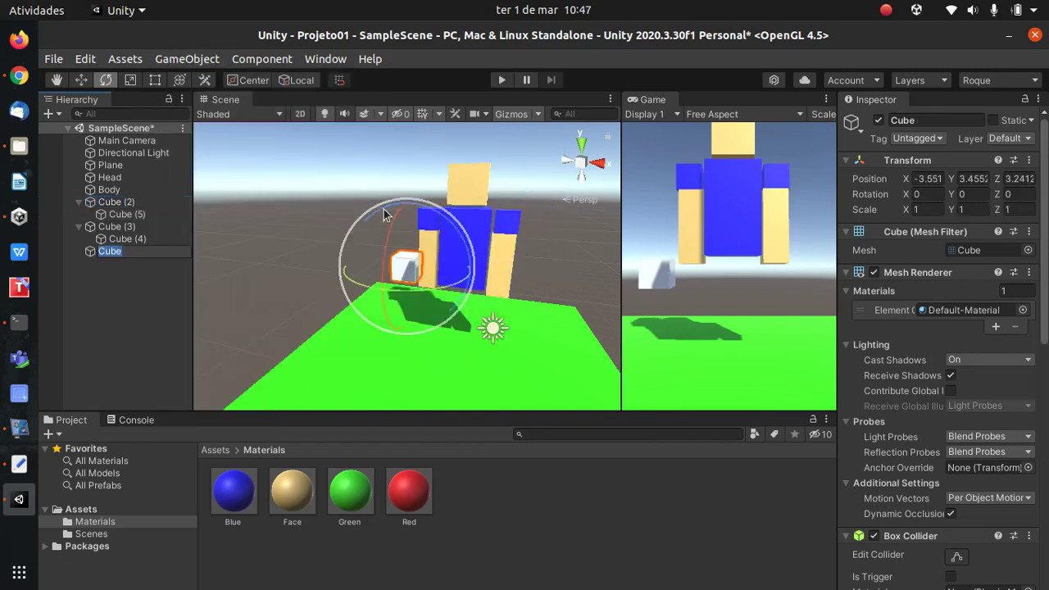
left_click(81, 79)
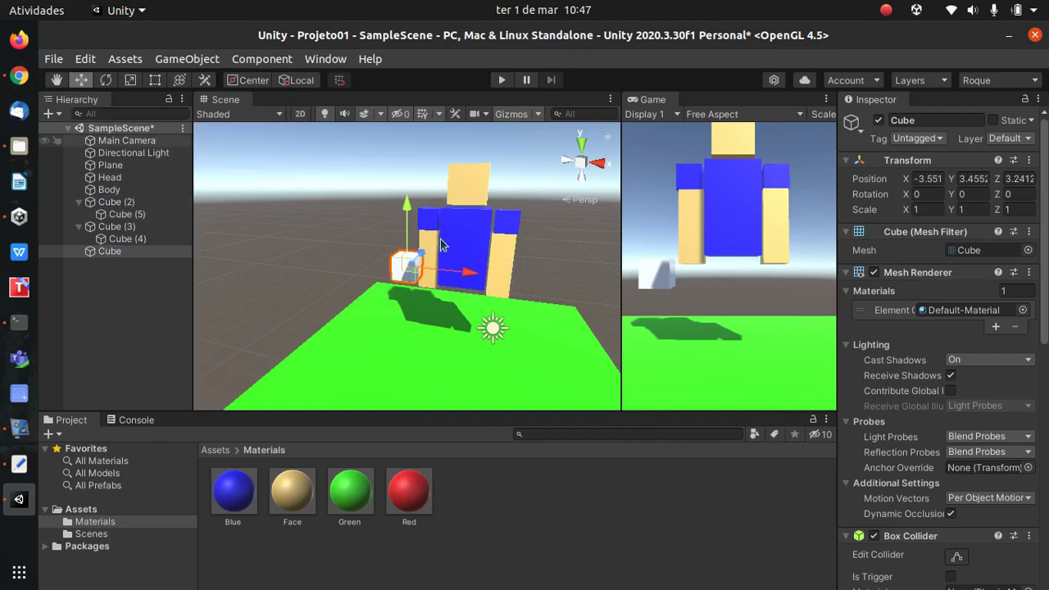
left_click_drag(459, 277, 319, 192)
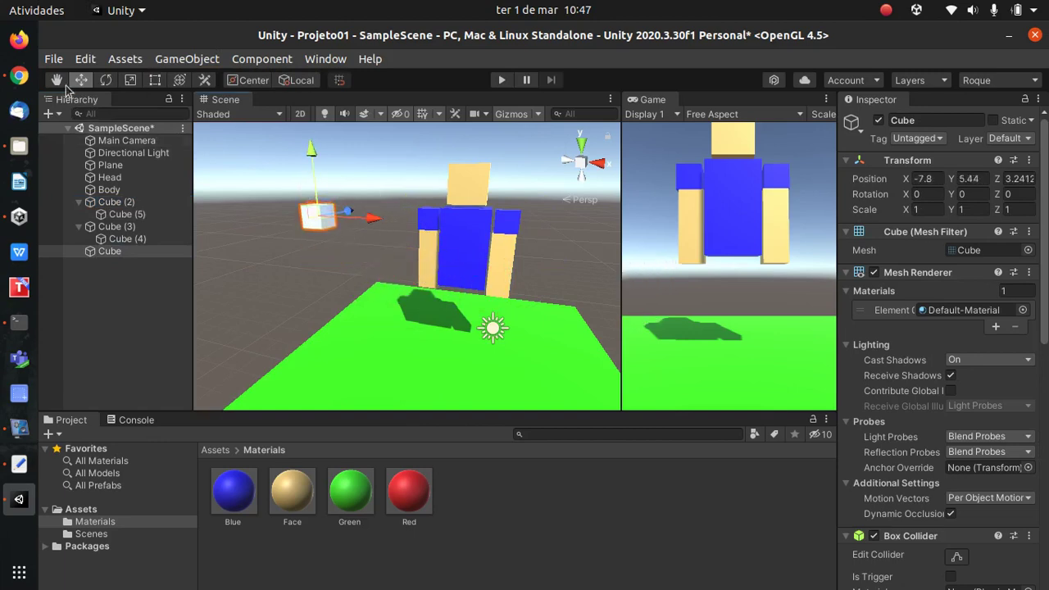
left_click(130, 79)
left_click_drag(370, 227, 566, 225)
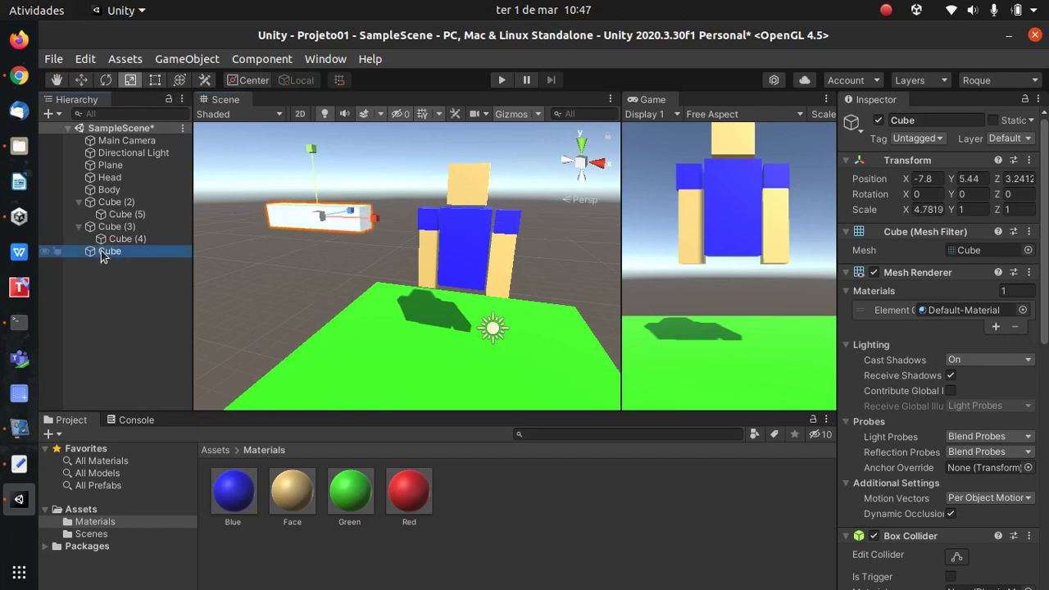
Duplicate the stretched cube, make the copy a child of the original, and shift the copy along X to about 1.04.
key("ctrl+d")
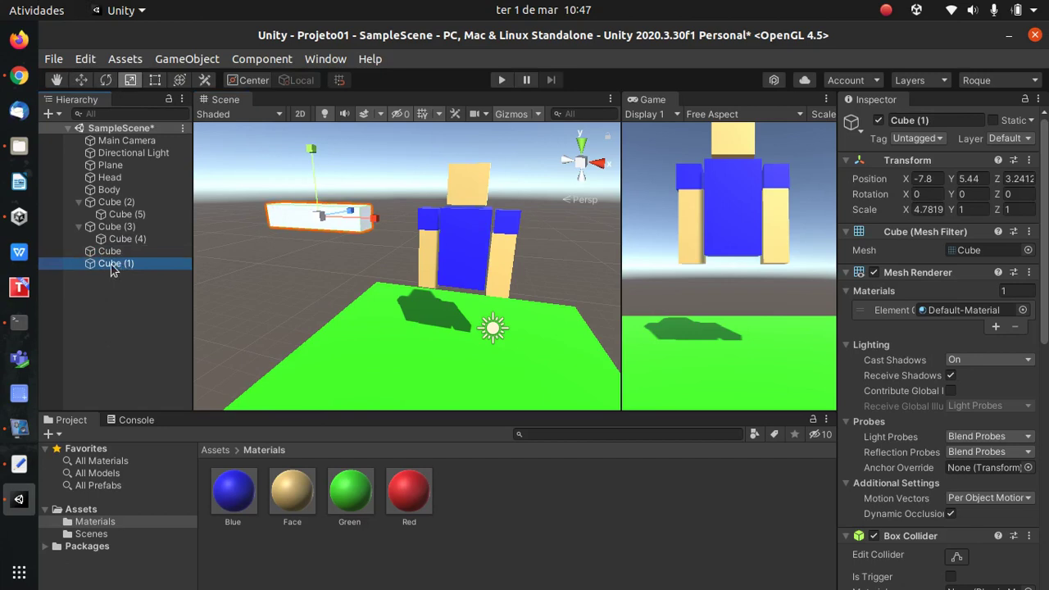
left_click_drag(115, 256, 111, 252)
left_click(81, 79)
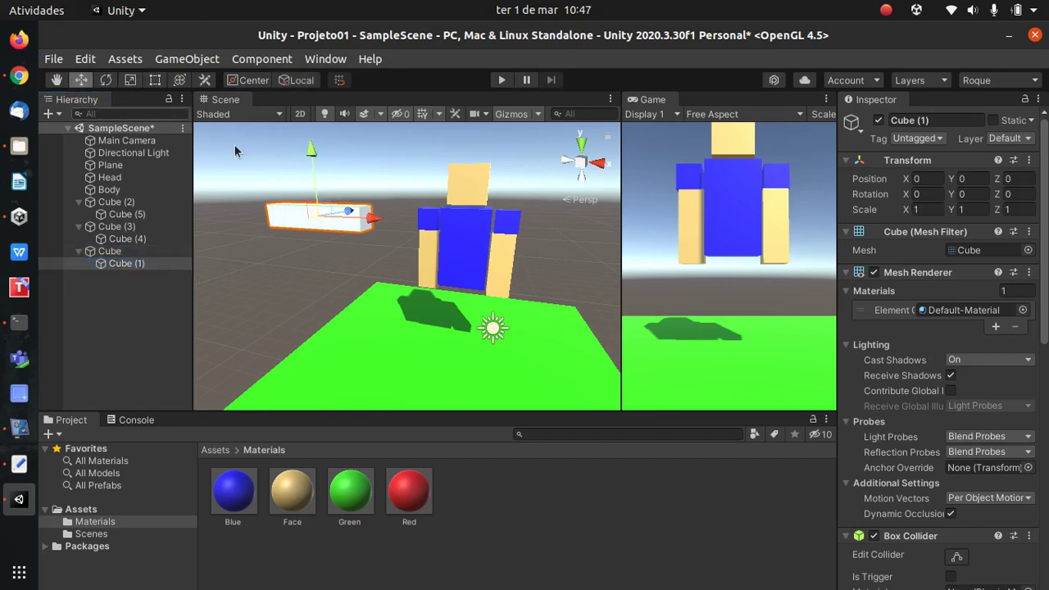
left_click_drag(370, 218, 485, 234)
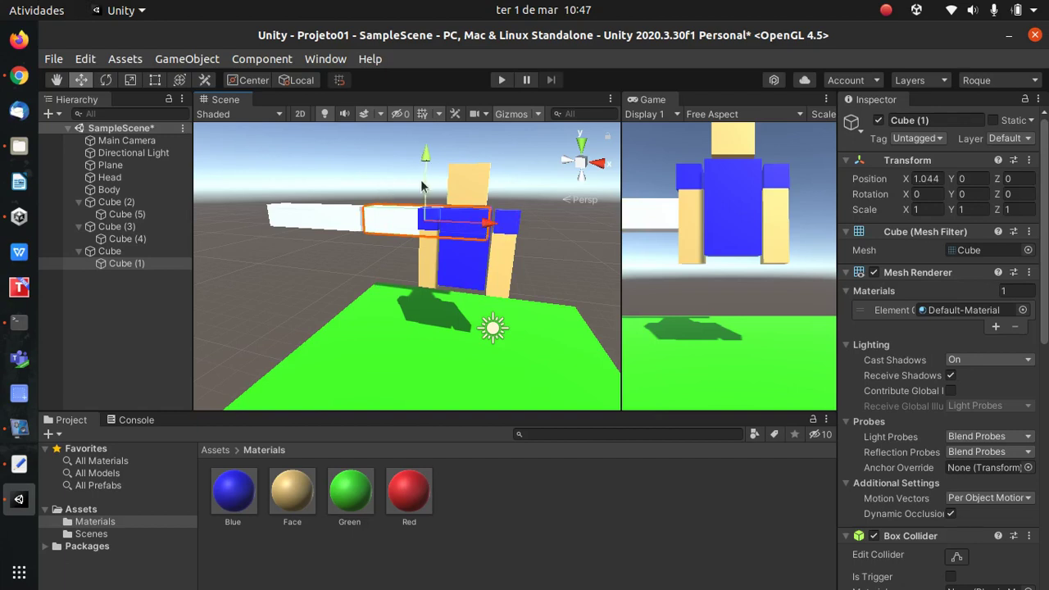
Rotate the stretched parent Cube with its child about the Z axis to about 52.39.
left_click(112, 251)
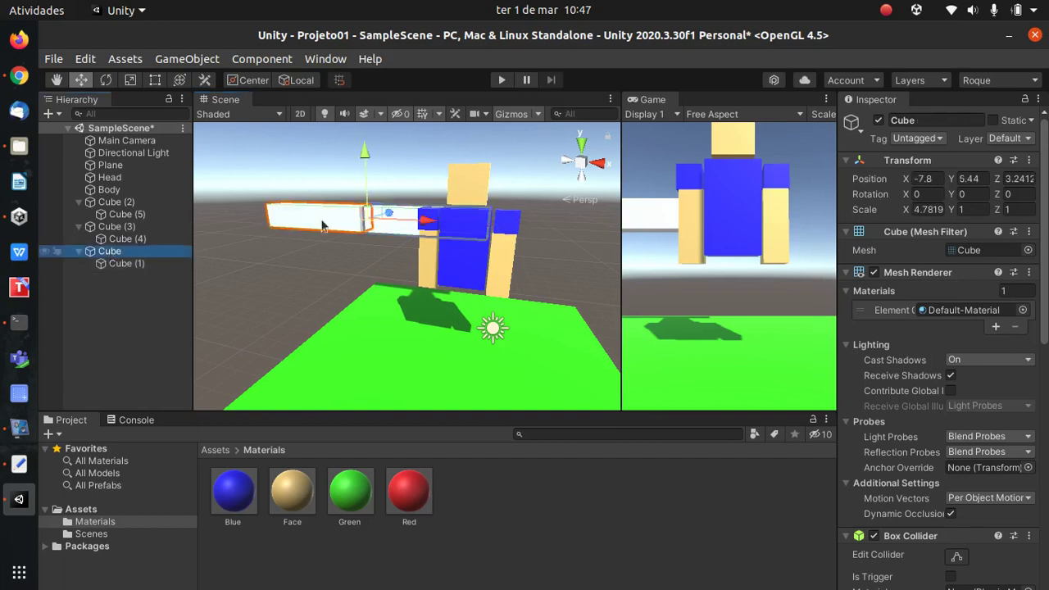
left_click(105, 80)
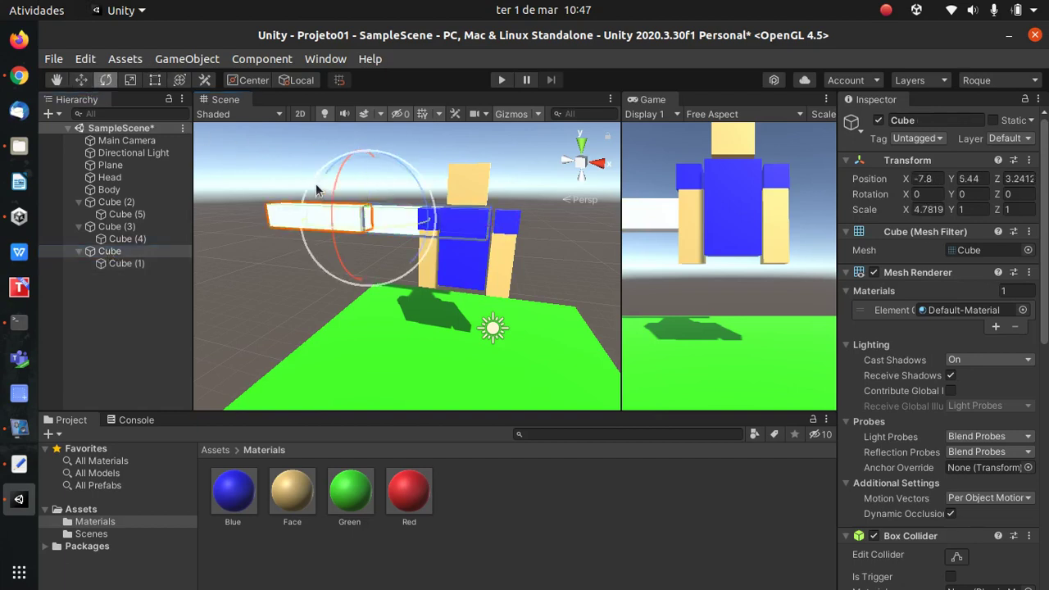
left_click_drag(424, 194, 299, 106)
left_click(435, 170)
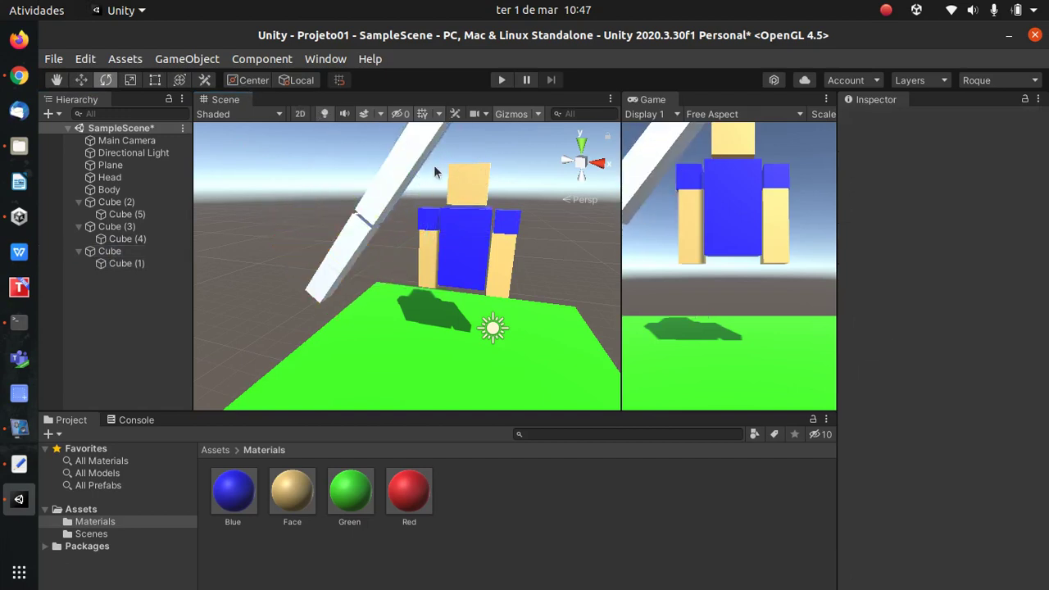
Rotate only the child Cube (1), to a Z rotation of about 135.5.
left_click(403, 202)
left_click_drag(454, 164, 371, 312)
left_click_drag(408, 197, 416, 251)
middle_click_drag(416, 251, 514, 338)
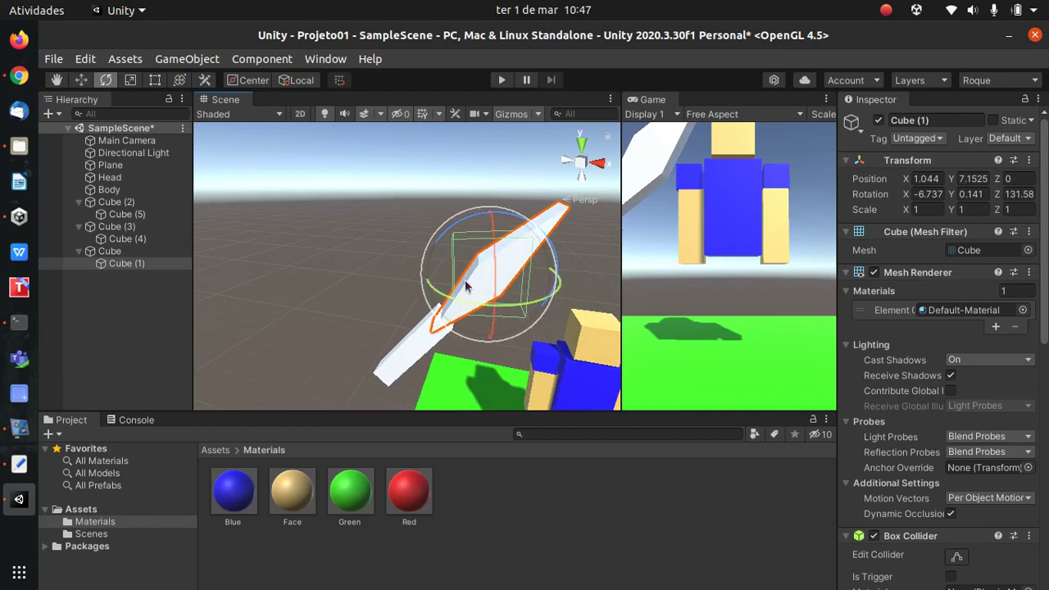
mouse_move(512, 248)
left_mouse_down()
mouse_move(488, 215)
mouse_move(323, 201)
mouse_move(502, 246)
mouse_move(408, 277)
mouse_move(474, 272)
mouse_move(347, 262)
mouse_move(503, 260)
left_mouse_up()
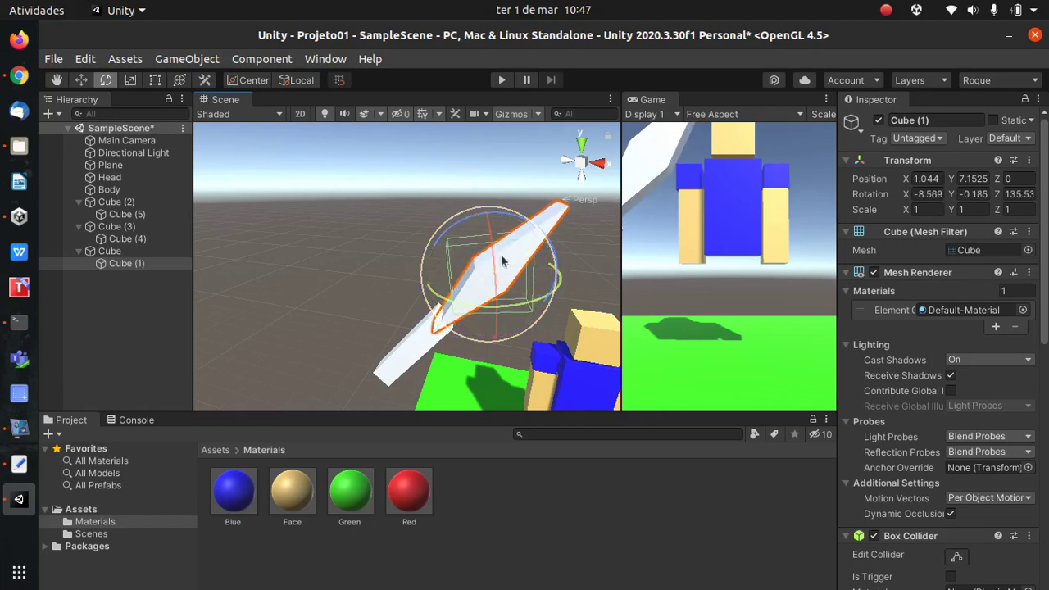
Compare the parent Cube's selection, and rotate the child Cube (1) again to about X 23.2, Y -32.8, Z 131.1.
left_click(109, 251)
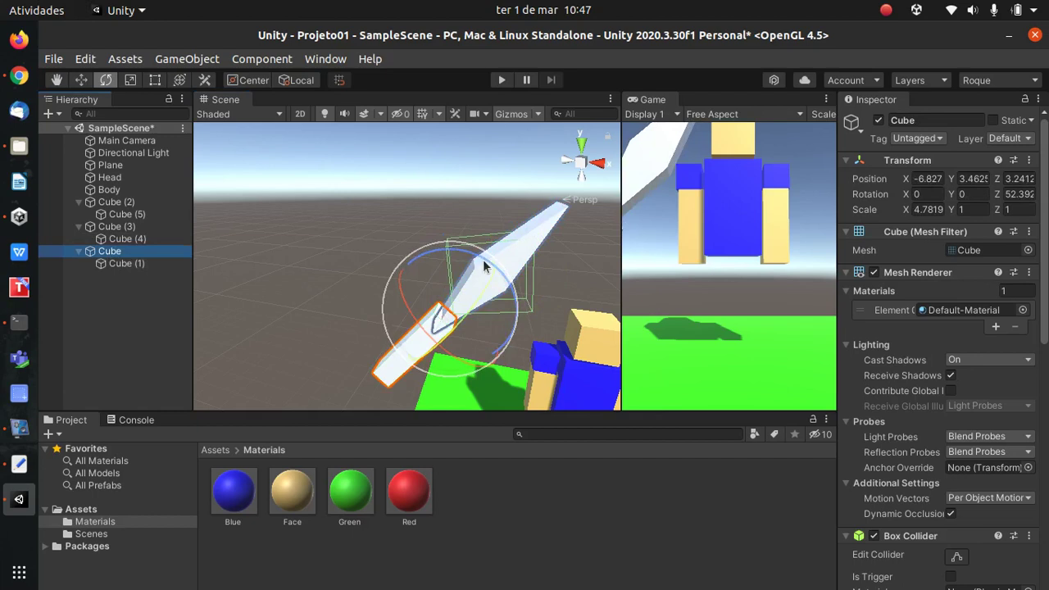
left_click(527, 248)
left_click_drag(497, 264, 530, 289)
middle_click_drag(530, 289, 527, 328)
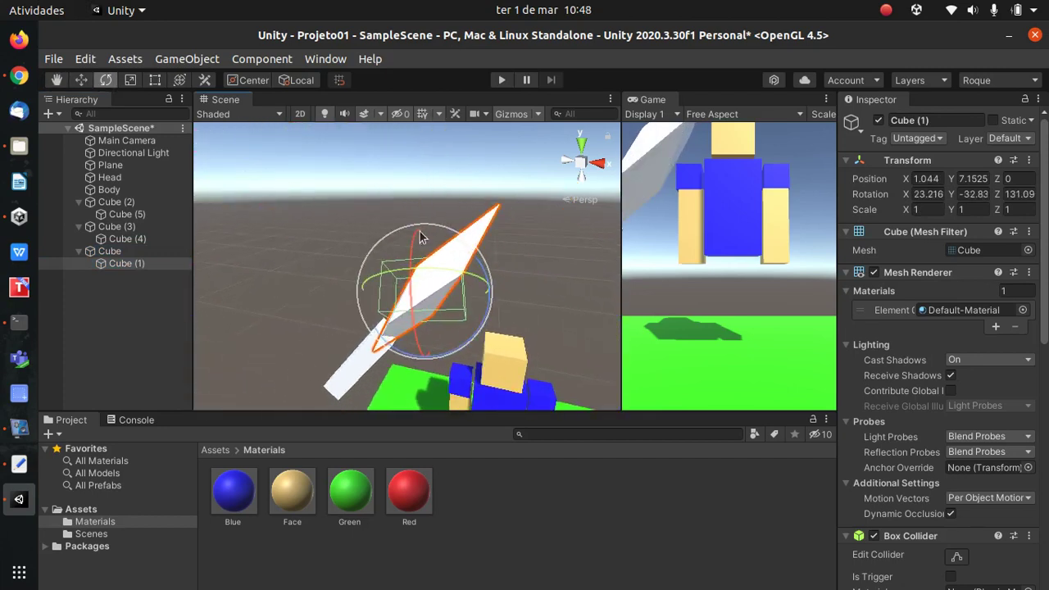
Delete the stretched test Cube together with its child.
left_click(111, 252)
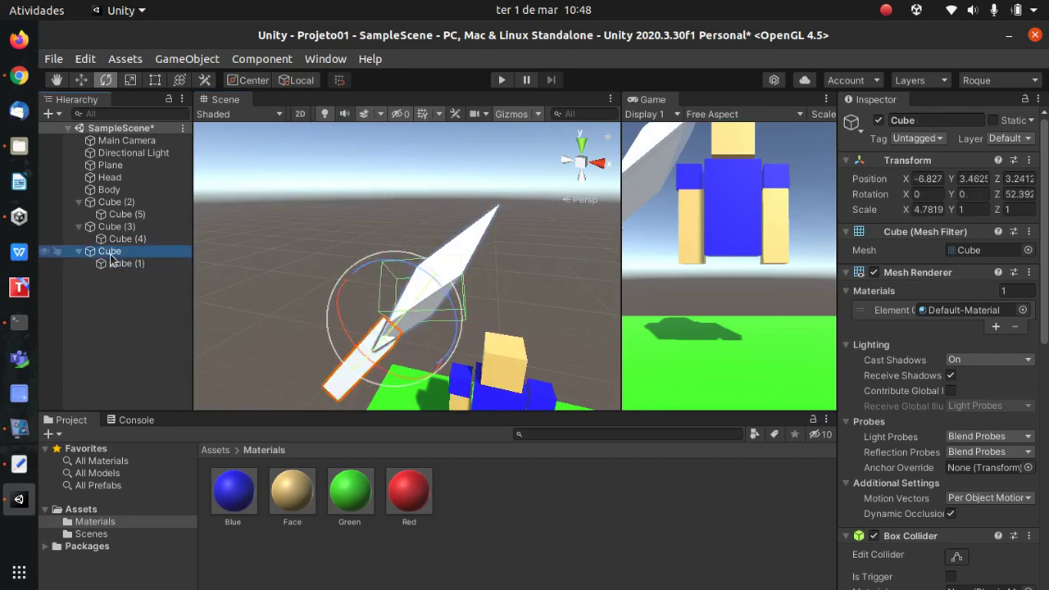
key("Delete")
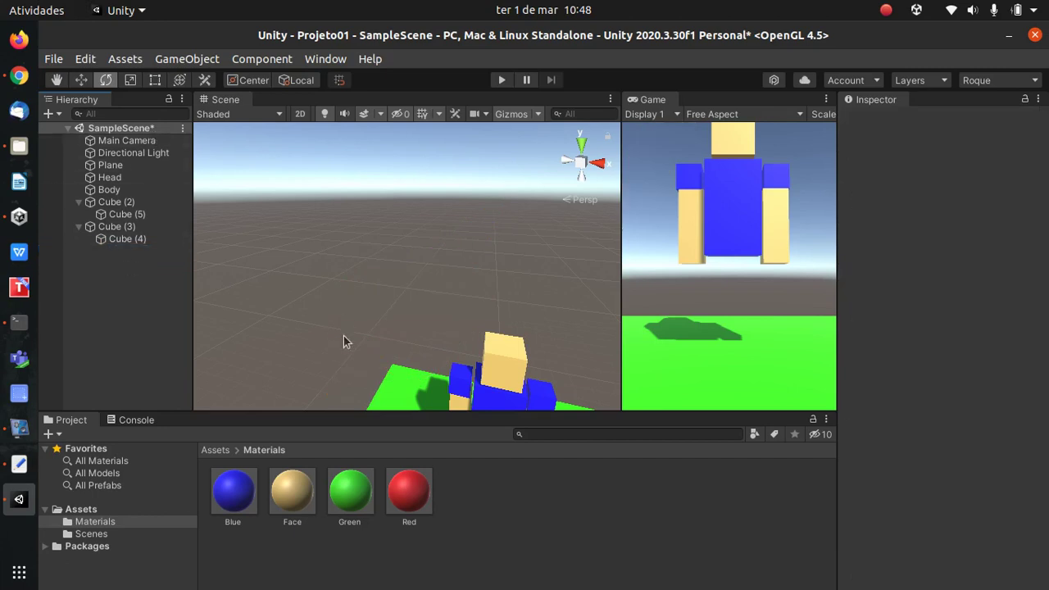
Create an empty GameObject and move it over the Cube (2) shoulder, to about X -0.67, Y 4.99.
middle_click_drag(471, 327, 446, 259)
left_click(447, 259)
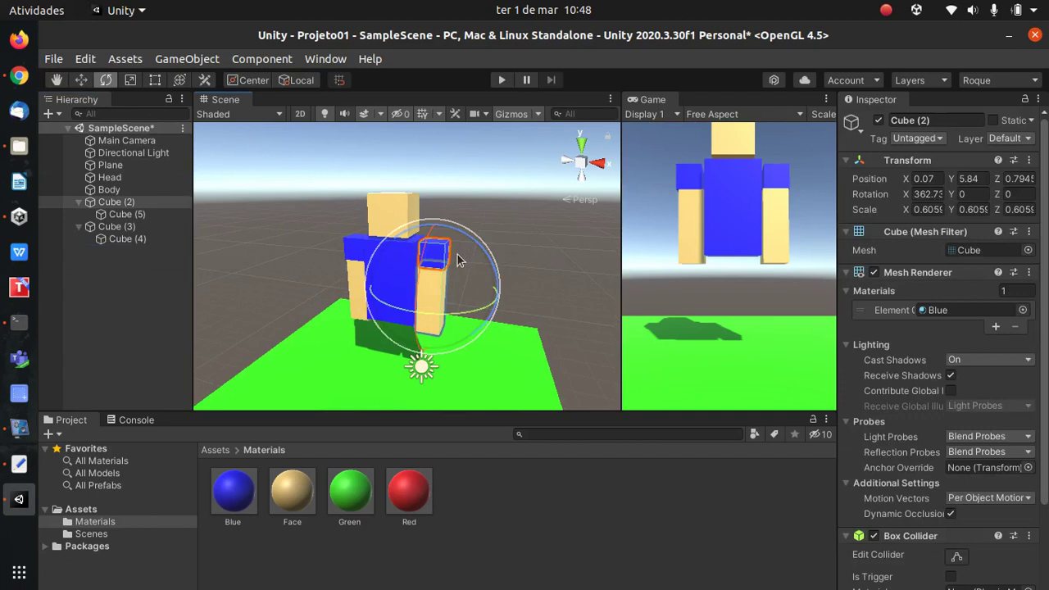
left_click(186, 61)
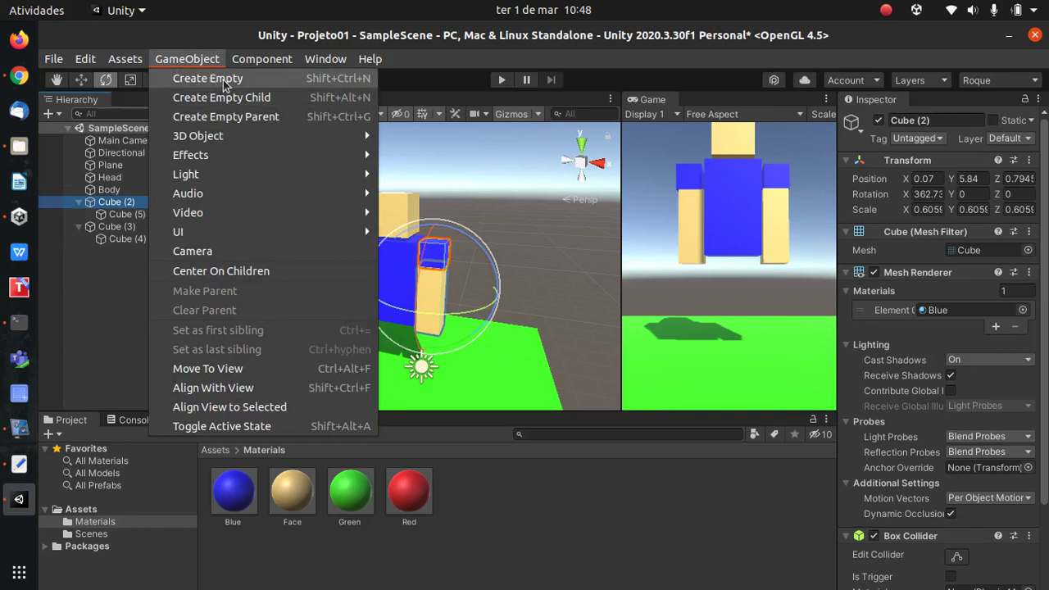
left_click(207, 79)
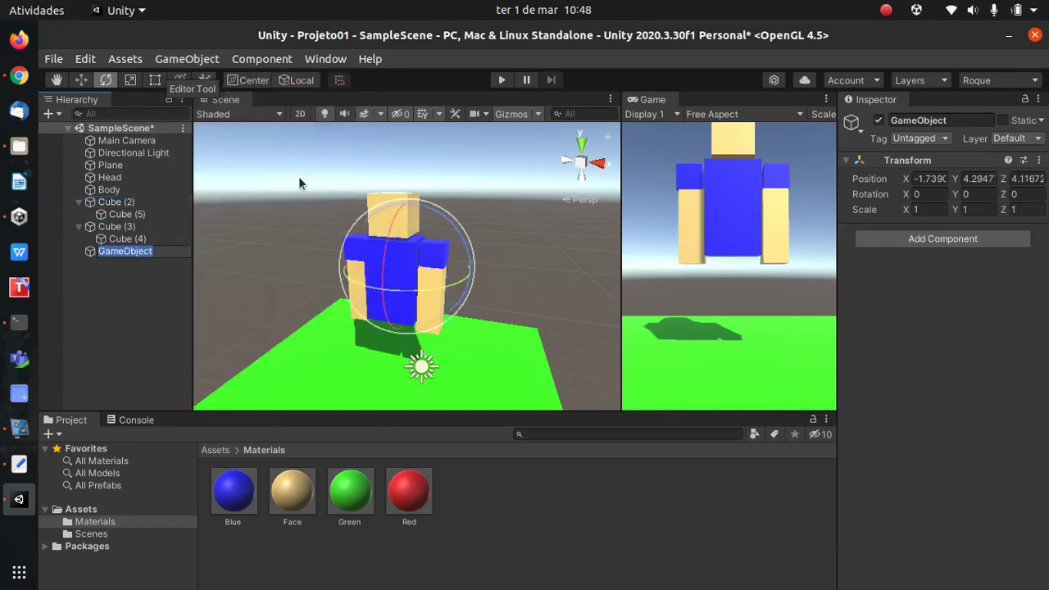
left_click(82, 82)
left_click_drag(409, 238, 409, 223)
left_click_drag(459, 259, 490, 260)
Compare the GameObject's location with both shoulder cubes, and make Cube (2) a child of the GameObject.
left_click(113, 228)
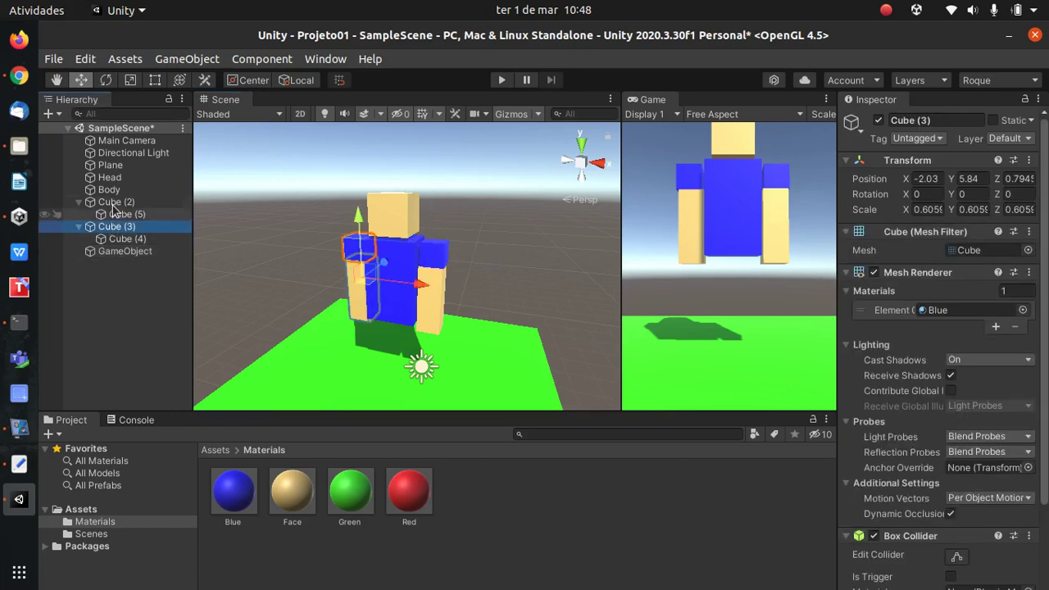
left_click(113, 203)
left_click(117, 253)
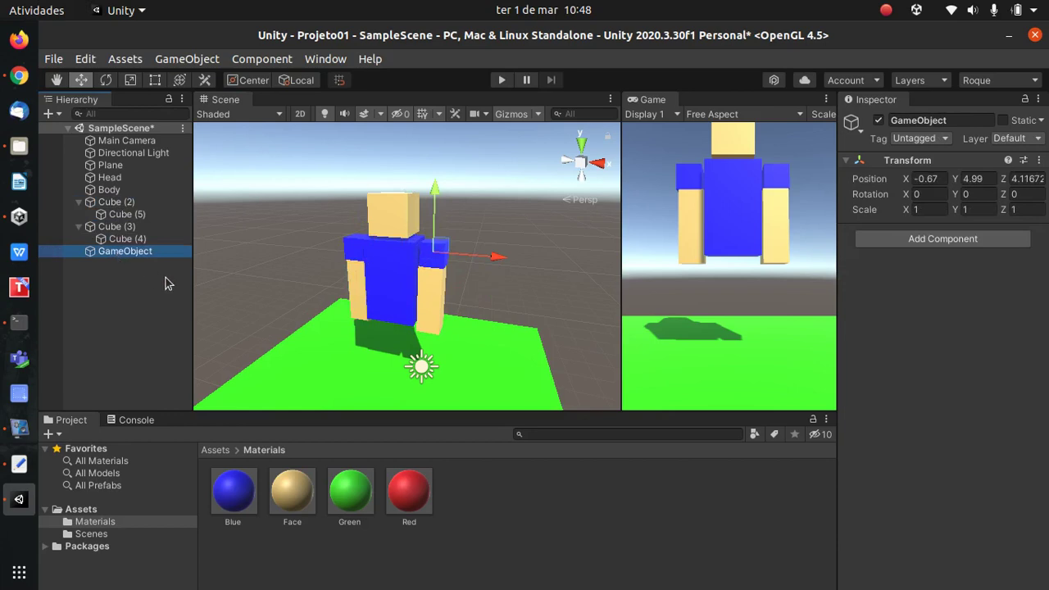
left_click(118, 203)
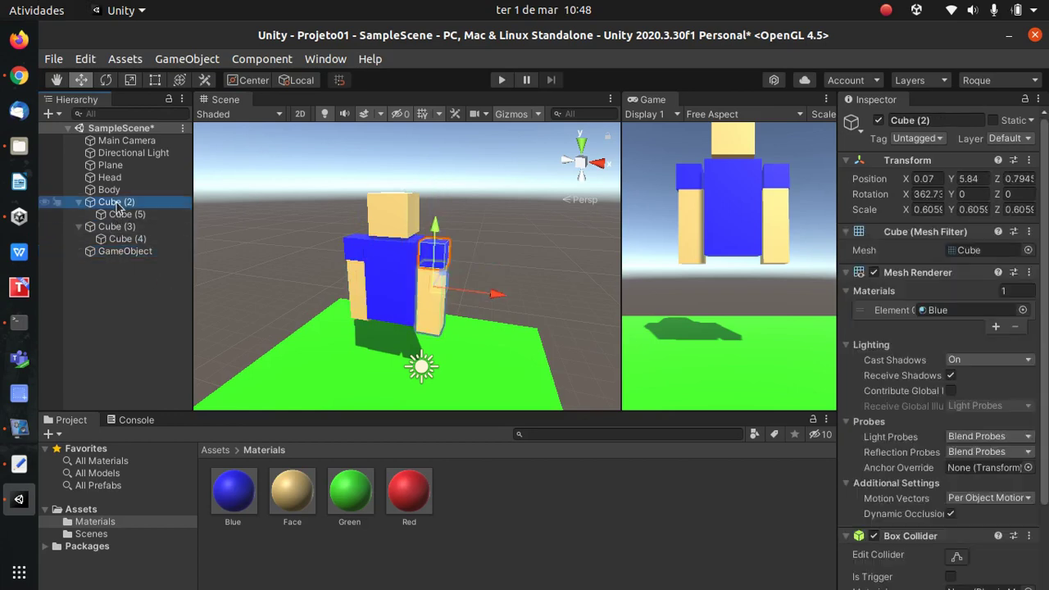
left_click_drag(119, 209, 141, 255)
Set the handle position to Pivot and rotate the GameObject with its arm about the X axis to about -1.12.
left_click(121, 227)
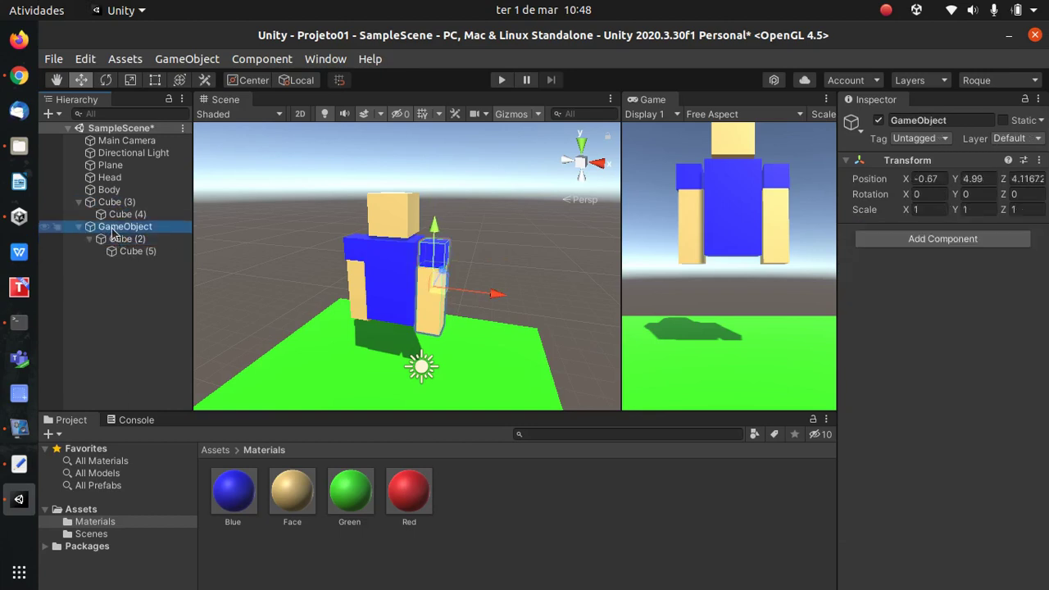
left_click(106, 81)
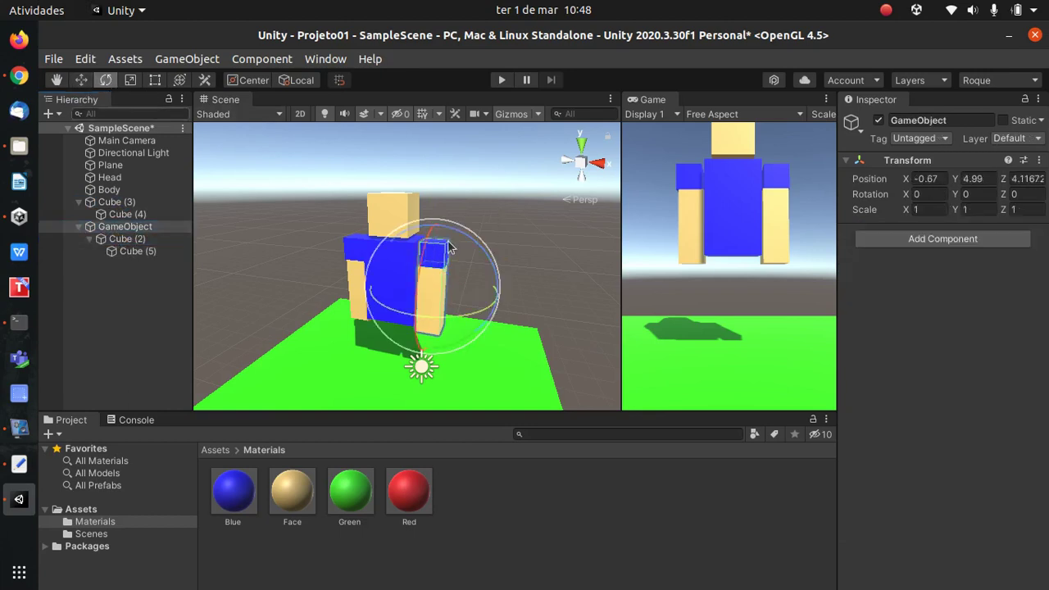
left_click(250, 81)
left_click_drag(418, 258, 304, 241)
Check the shoulder from the side and move the GameObject to about Y 5.77, Z 0.83.
left_click(119, 238)
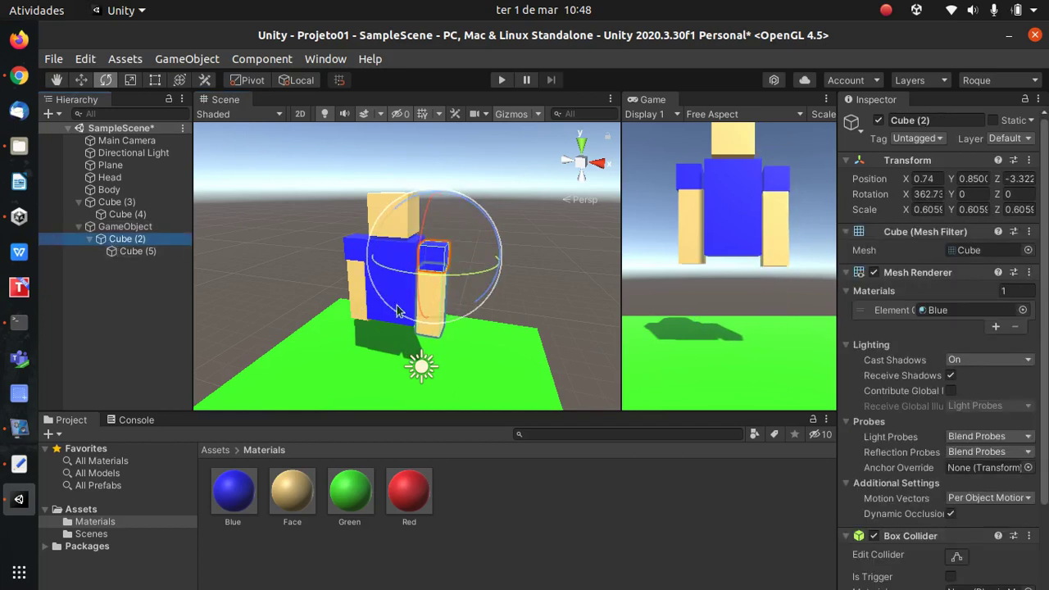
right_click_drag(515, 295, 234, 246)
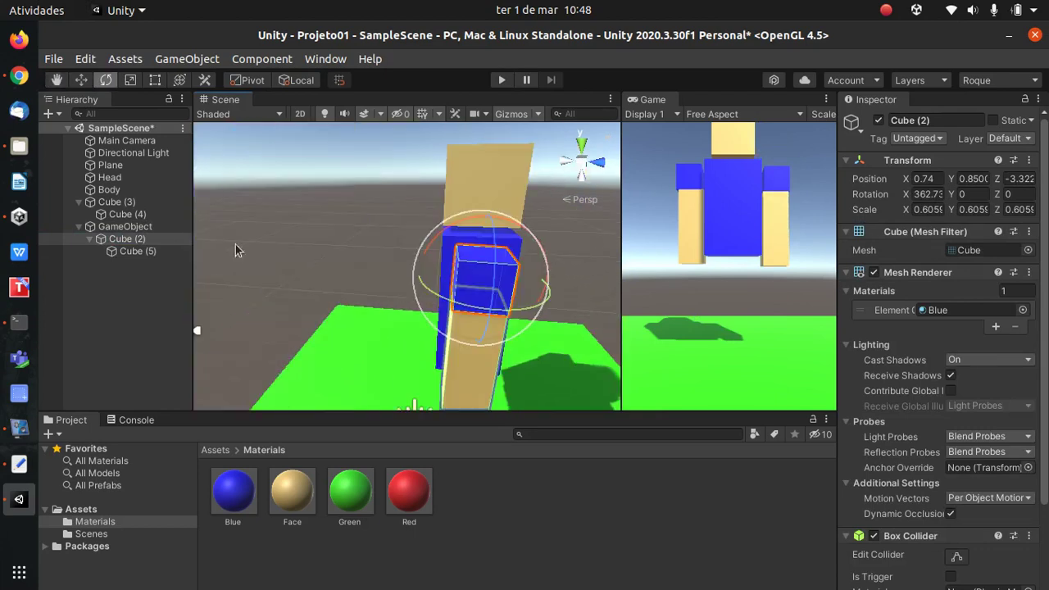
left_click(127, 228)
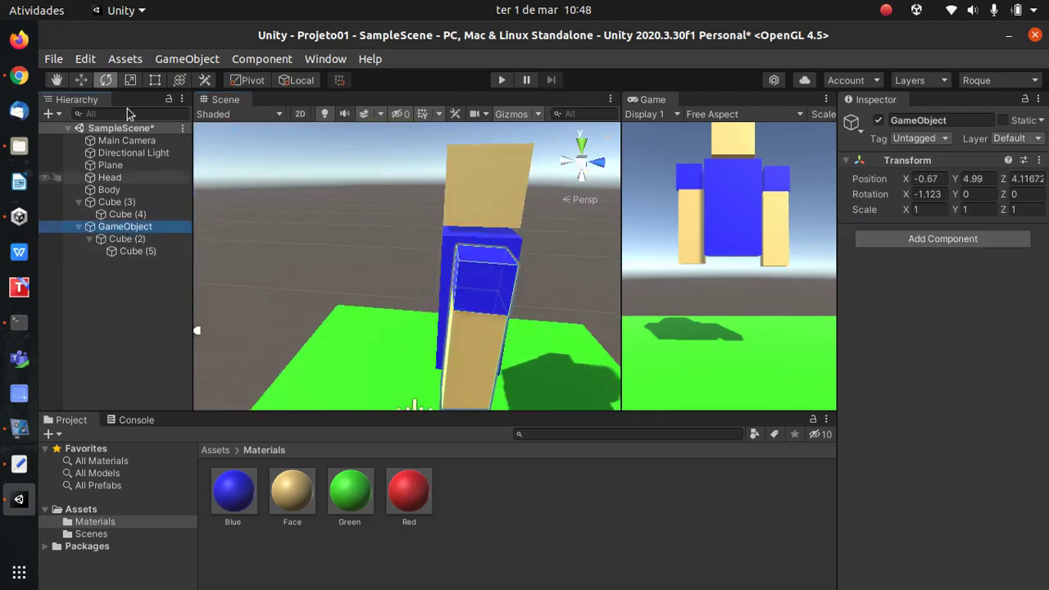
left_click(81, 80)
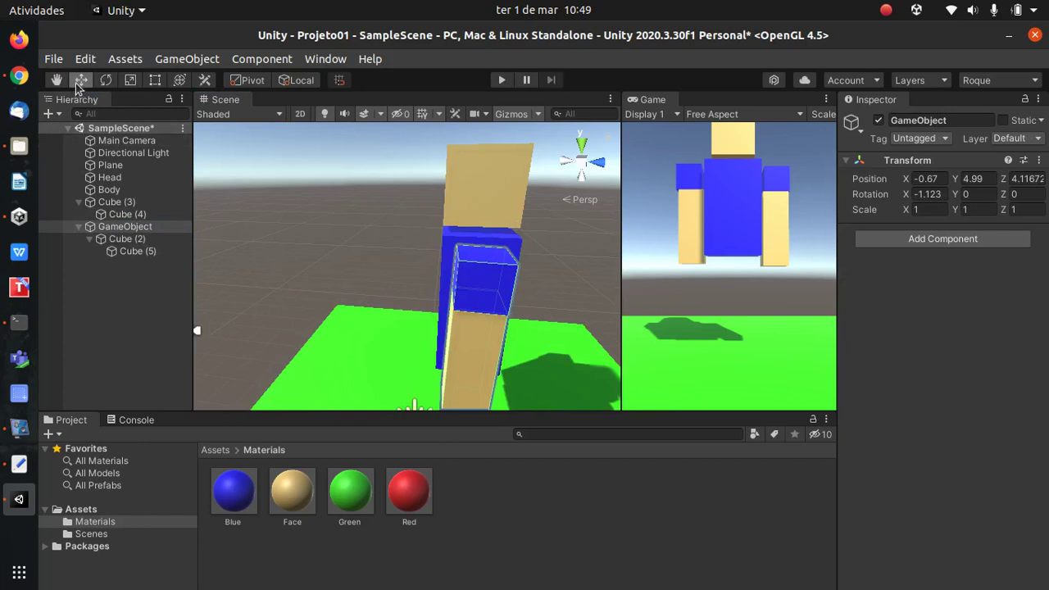
scroll(320, 332, "down", 2)
scroll(320, 332, "down", 2)
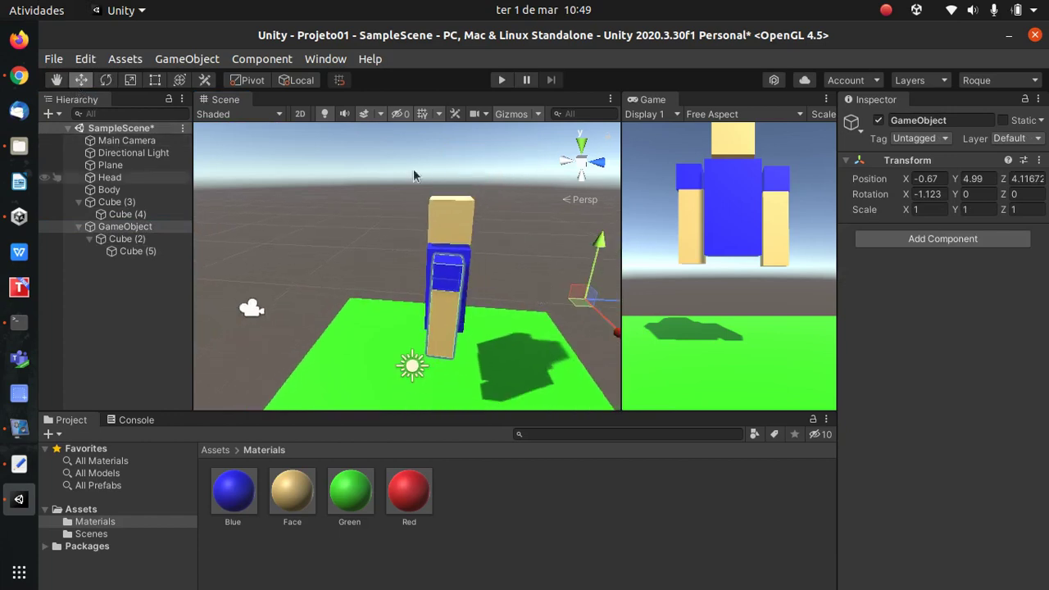
left_click_drag(610, 305, 472, 304)
left_click_drag(442, 242, 445, 208)
From the back view, shift the GameObject along X to about -0.19 and raise it to about Y 5.98.
left_click(584, 169)
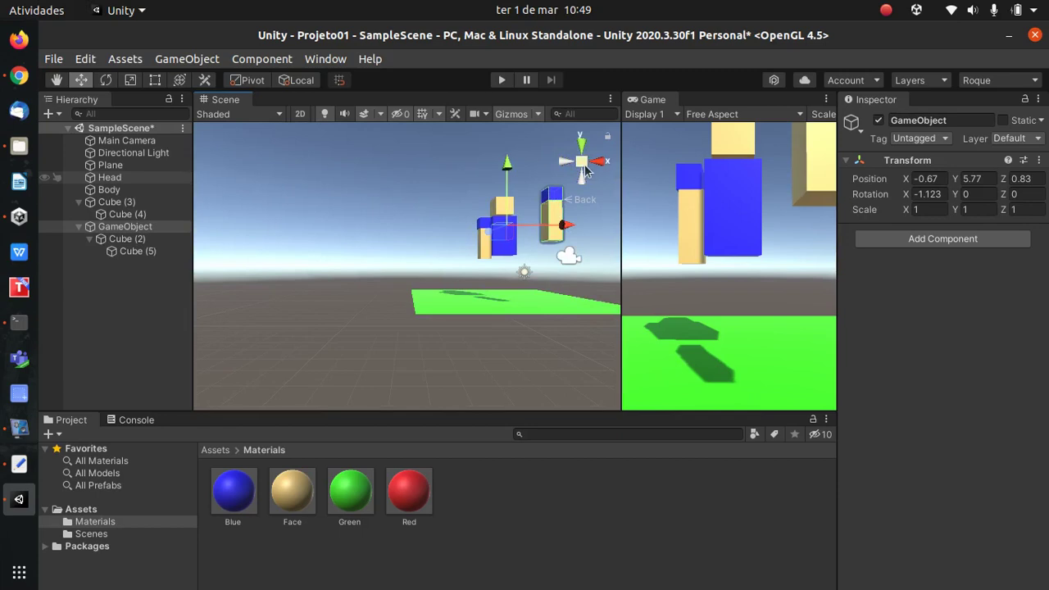
left_click(584, 165)
mouse_move(592, 215)
left_mouse_down()
mouse_move(607, 218)
mouse_move(601, 207)
left_mouse_up()
left_click(582, 163)
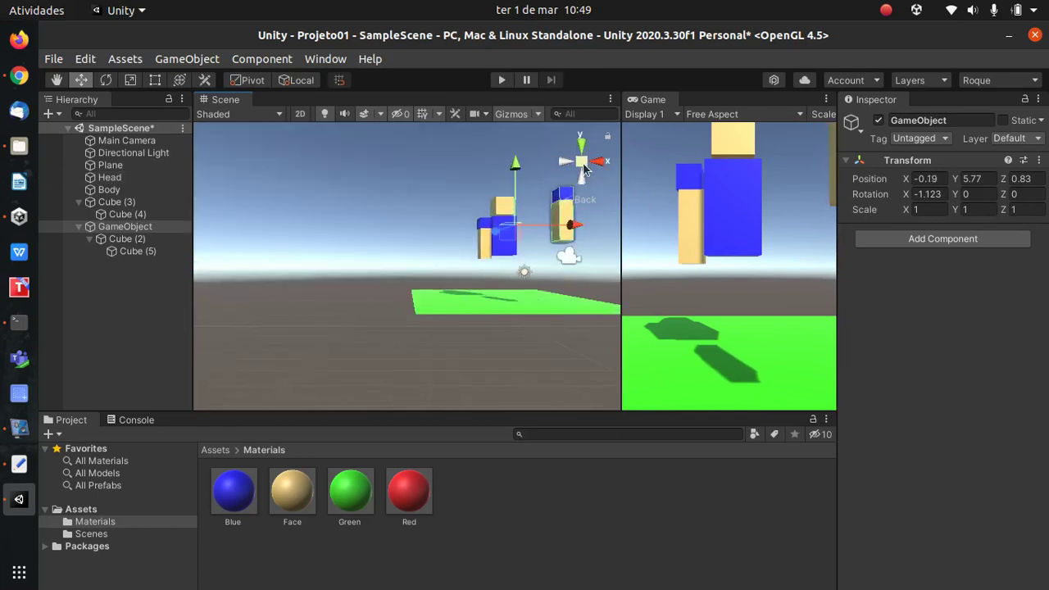
middle_click_drag(452, 230, 333, 266)
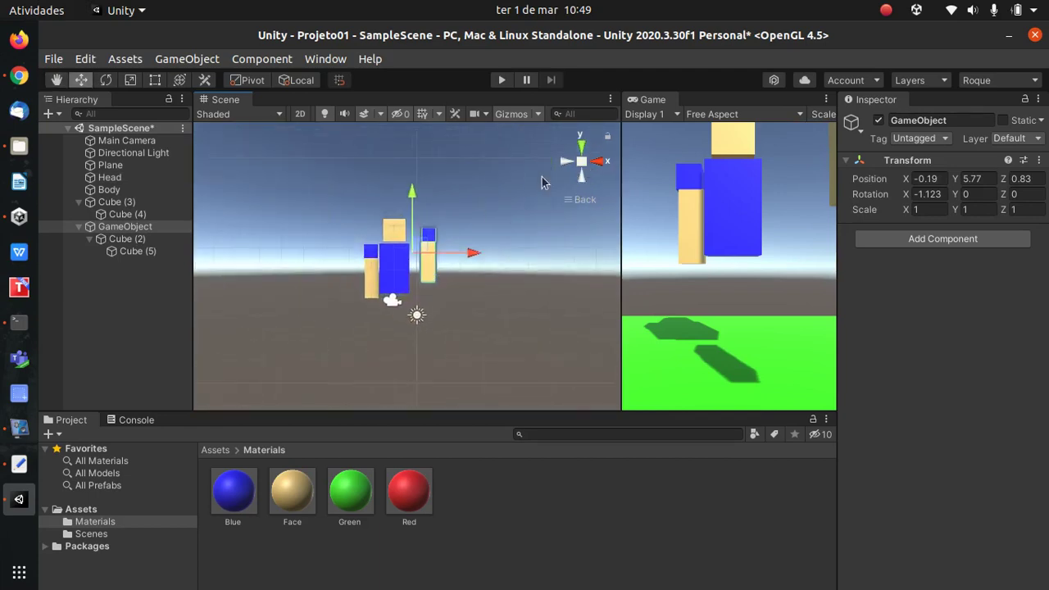
left_click(587, 167)
left_click(588, 166)
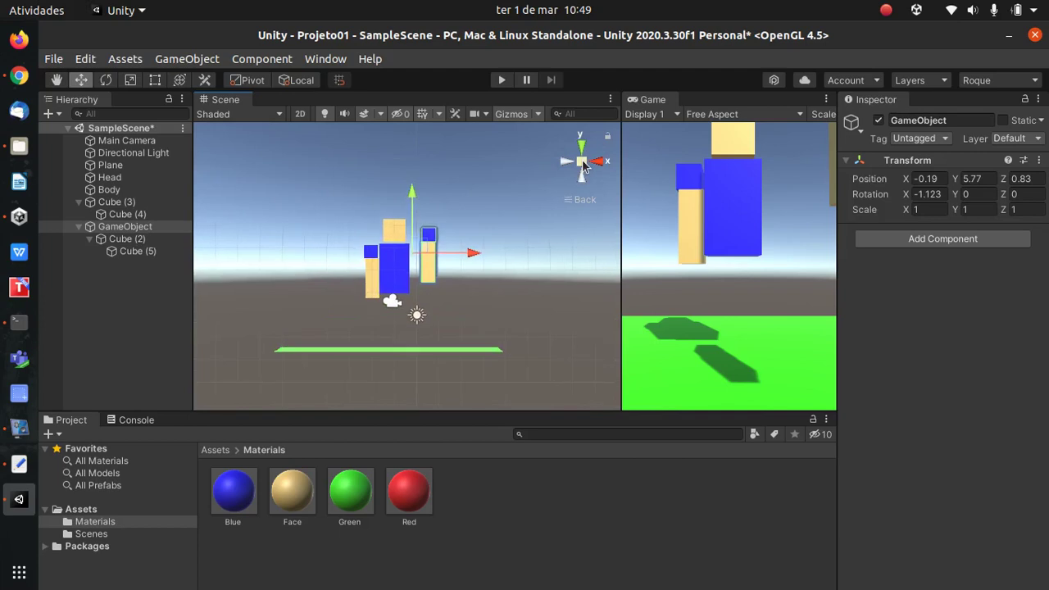
left_click_drag(411, 218, 411, 214)
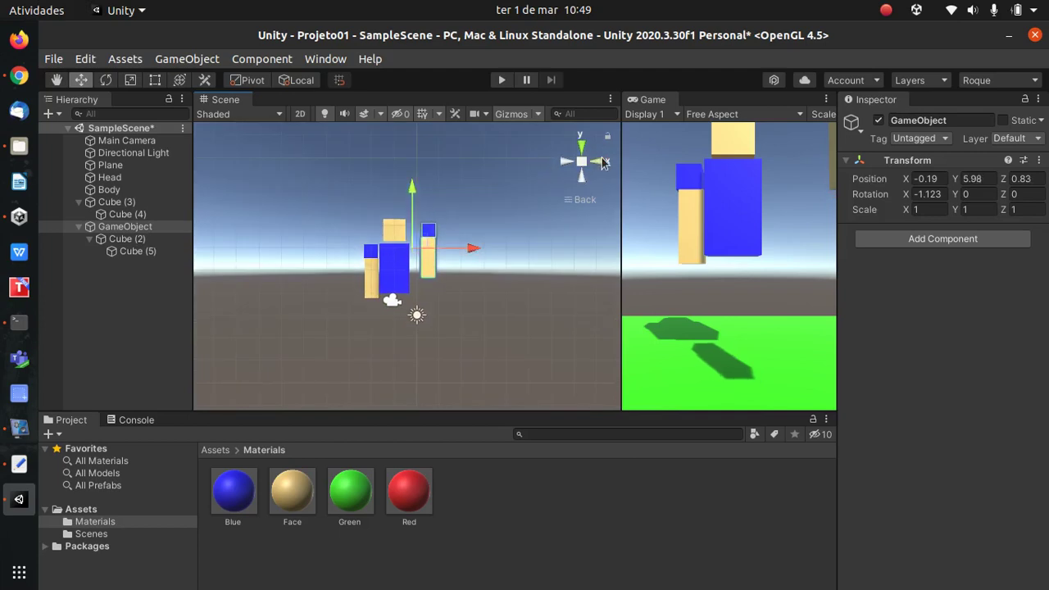
Move Cube (2) with its child arm against the body's shoulder, to about X 0.33, Y -0.24, Z 0.02.
left_click(604, 163)
left_click(602, 165)
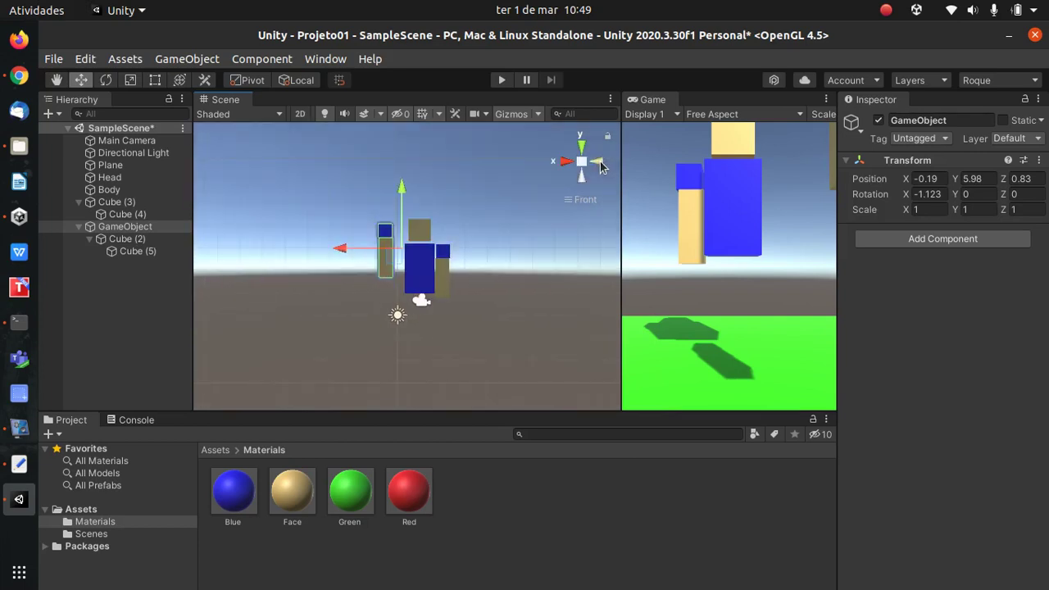
left_click(601, 166)
left_click(600, 166)
left_click(601, 164)
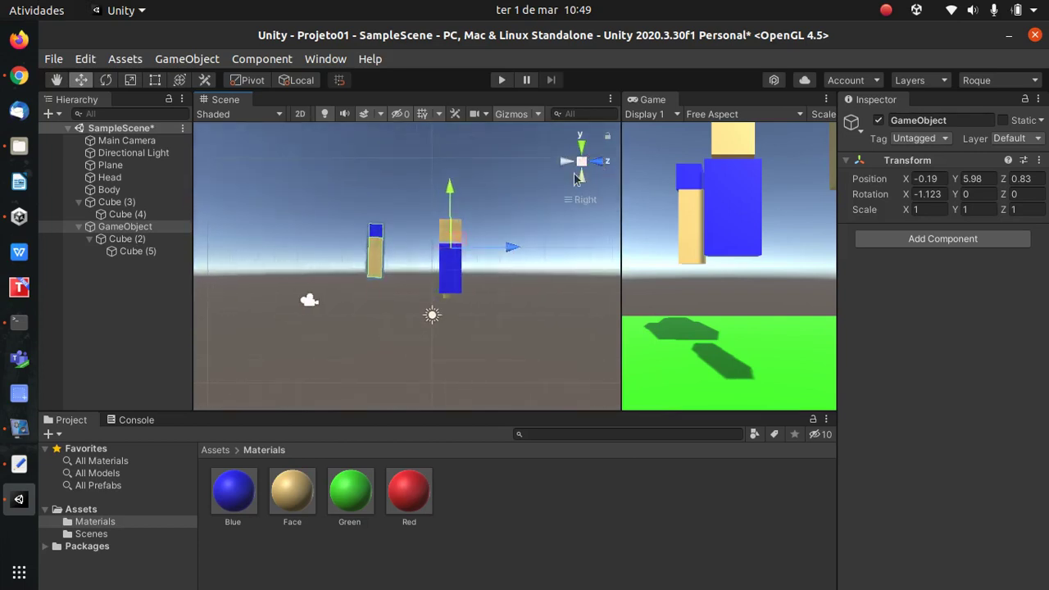
left_click(565, 165)
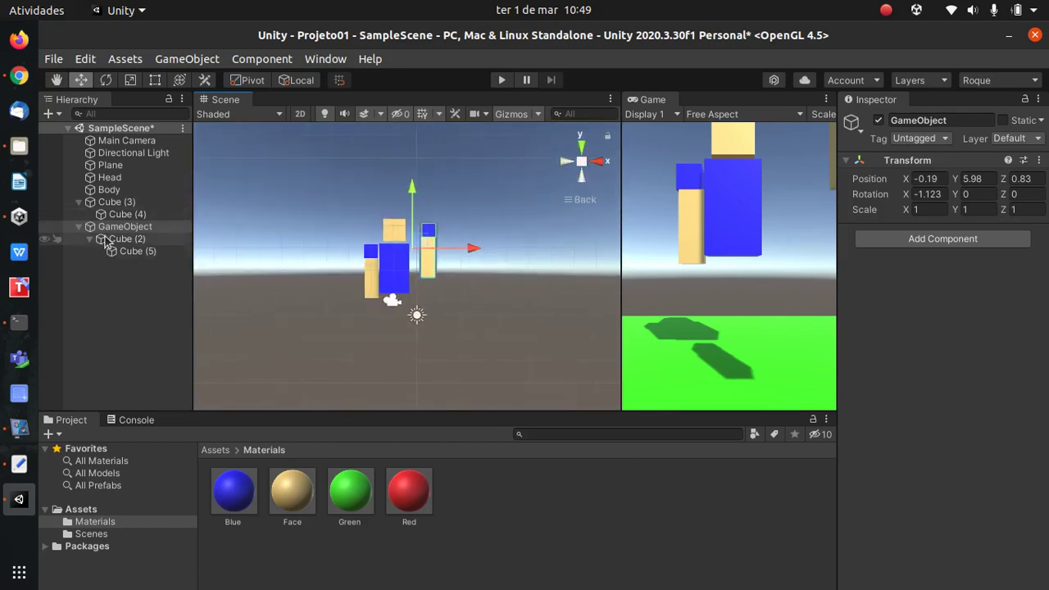
left_click(435, 231)
mouse_move(429, 185)
left_mouse_down()
mouse_move(428, 206)
mouse_move(427, 194)
left_mouse_up()
left_click_drag(469, 250, 482, 257)
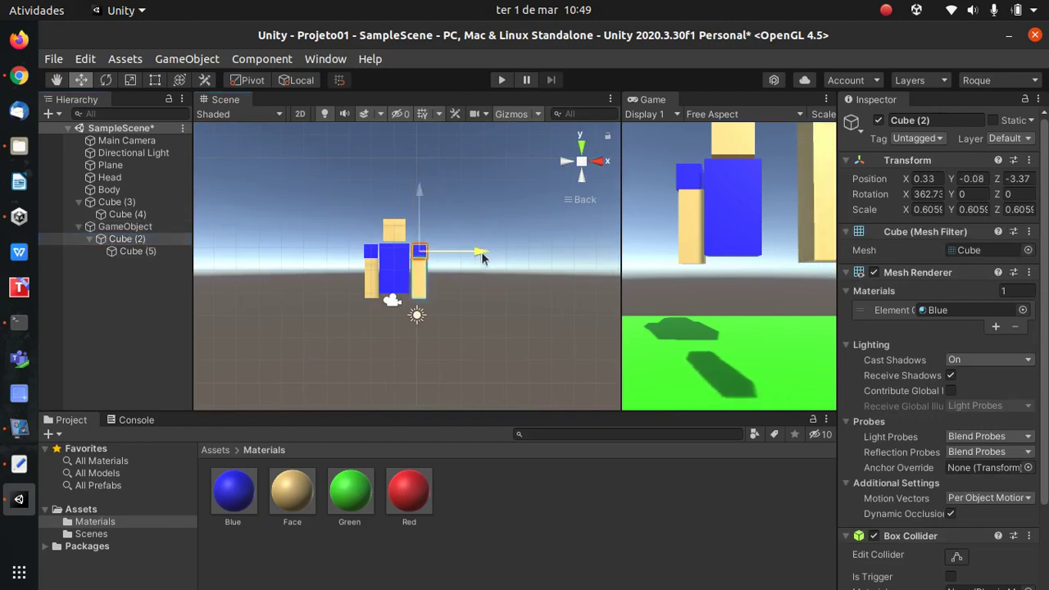
left_click(599, 161)
left_click_drag(418, 258, 492, 252)
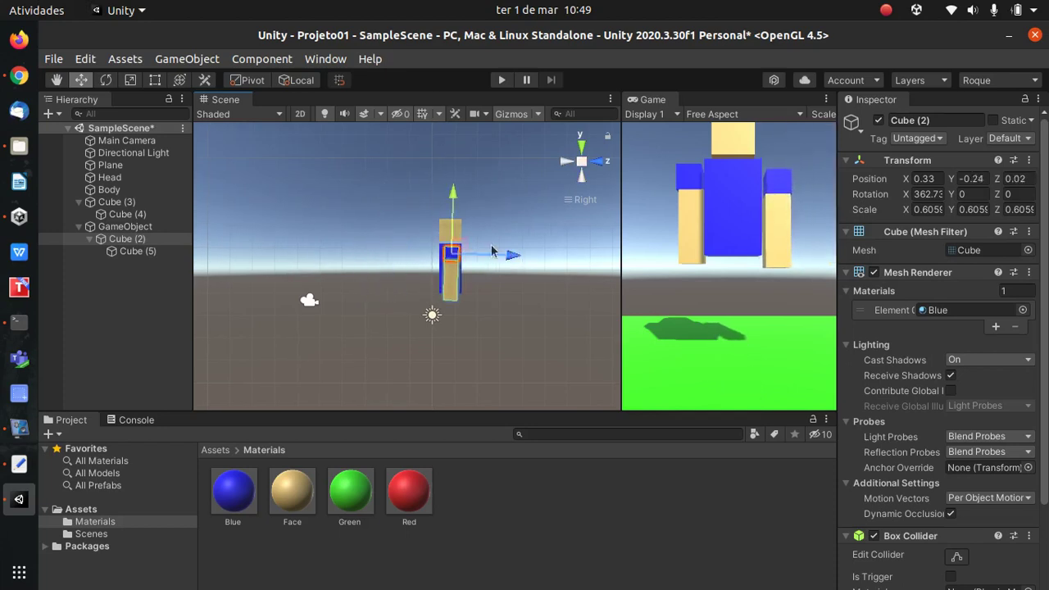
Test the shoulder pivot by rotating the GameObject about the X axis to about -1.39.
left_click(125, 226)
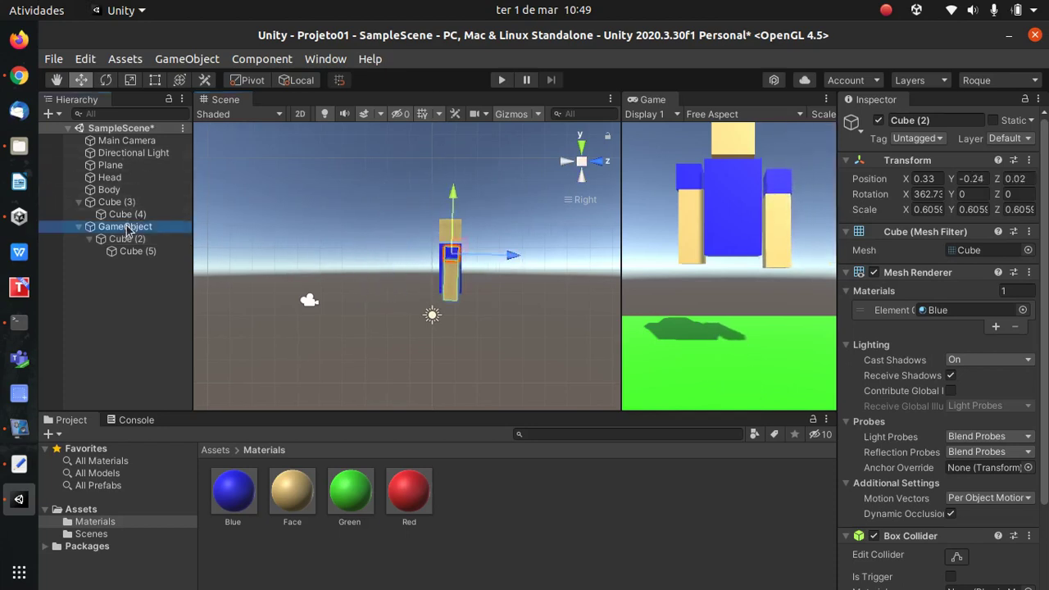
left_click(106, 81)
left_click_drag(482, 211, 450, 239)
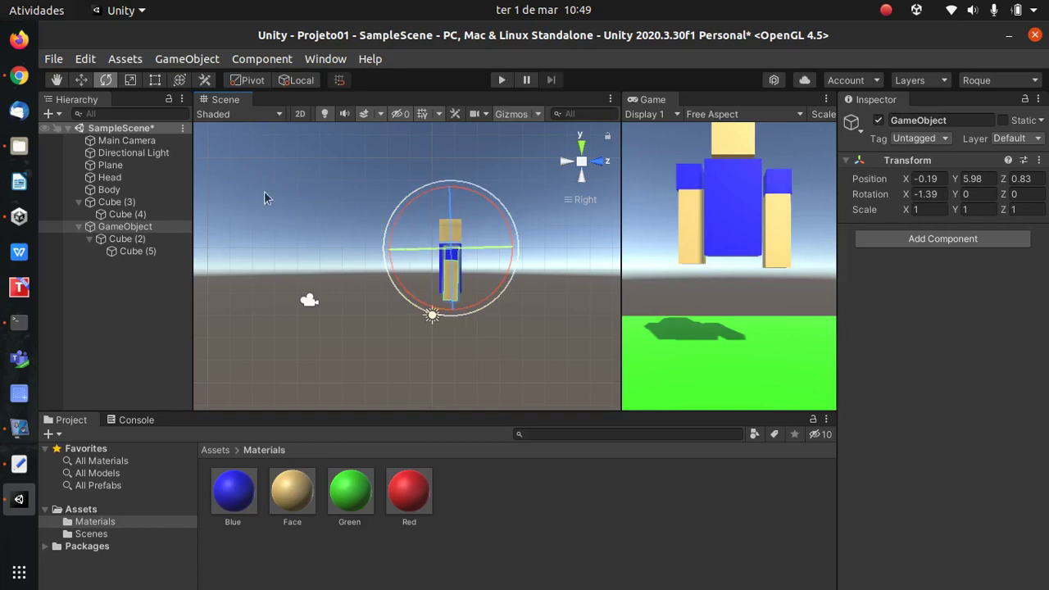
Shorten Cube (5) to a Y scale of about 1.90 and raise it to about Y -1, under the shoulder cube.
left_click(130, 252)
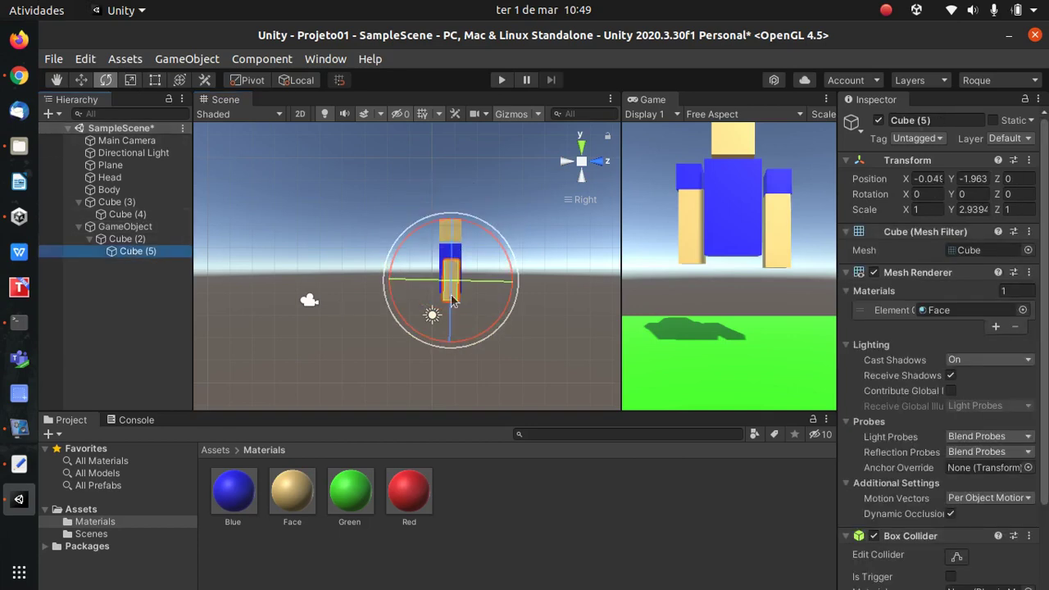
key("r")
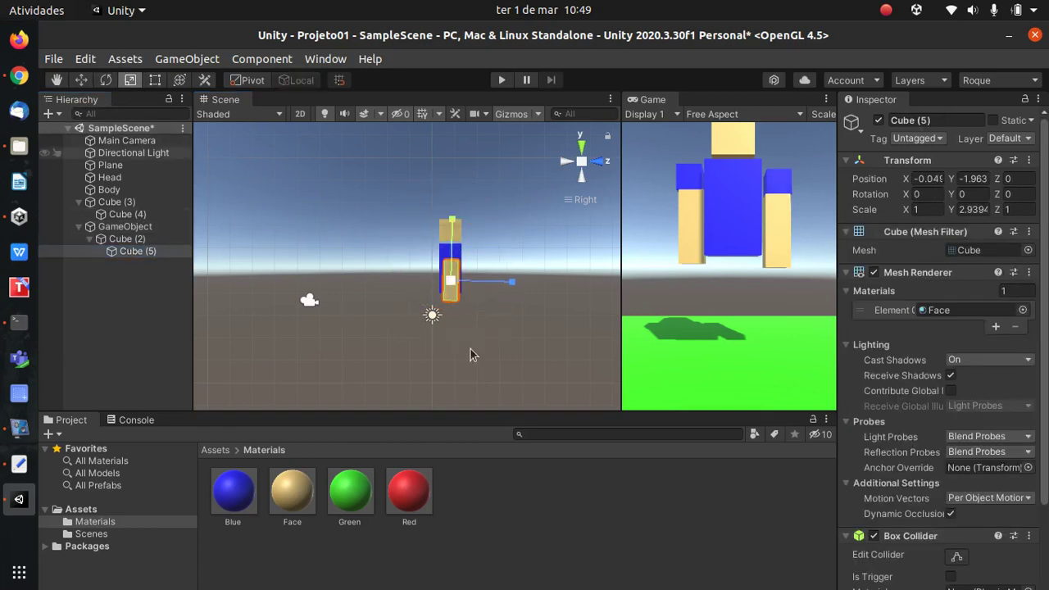
left_click_drag(453, 251, 452, 265)
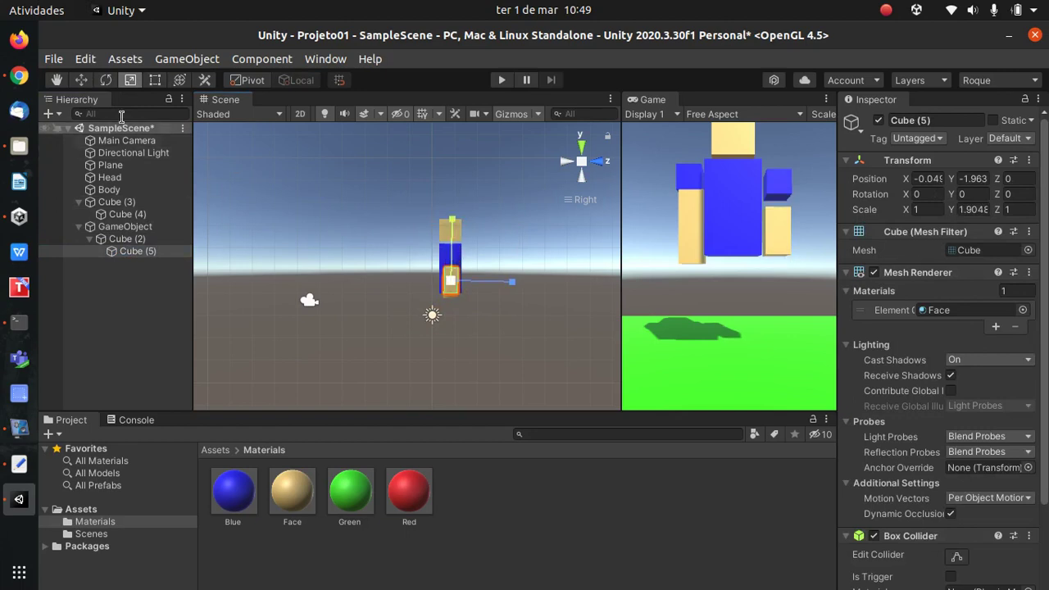
left_click(85, 80)
left_click_drag(458, 228, 456, 222)
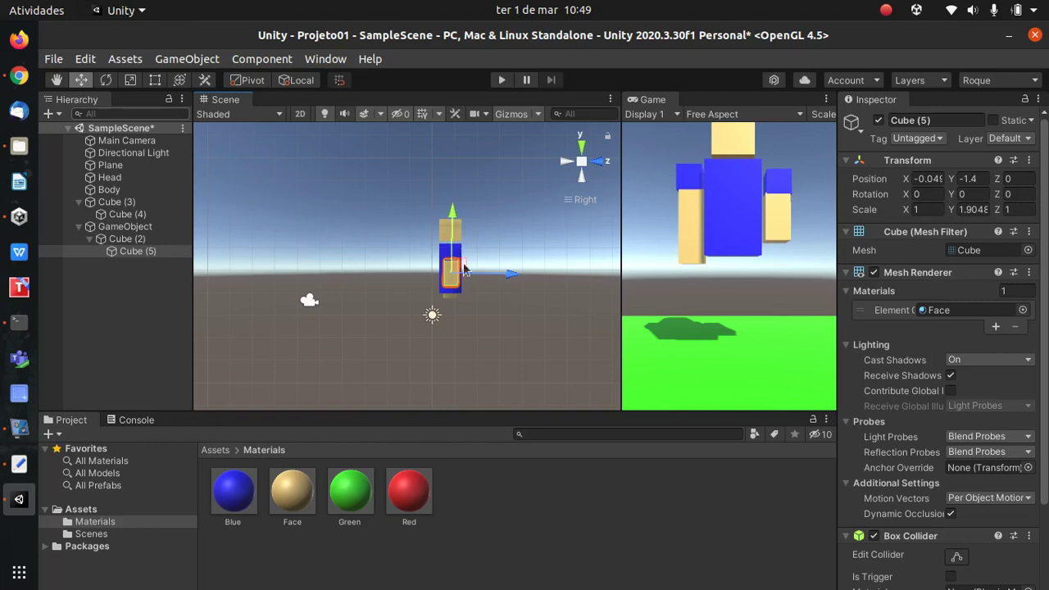
left_click_drag(451, 220, 451, 216)
Create a second empty object and place it at the elbow, at about Y 4.6, Z 0.9.
left_click(125, 227)
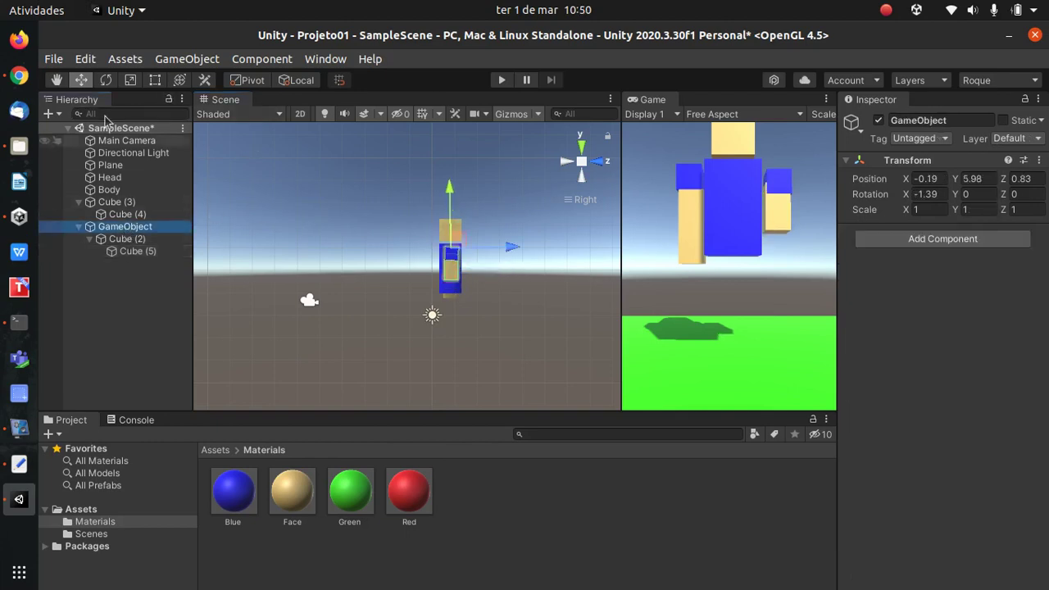
left_click(186, 59)
left_click(208, 78)
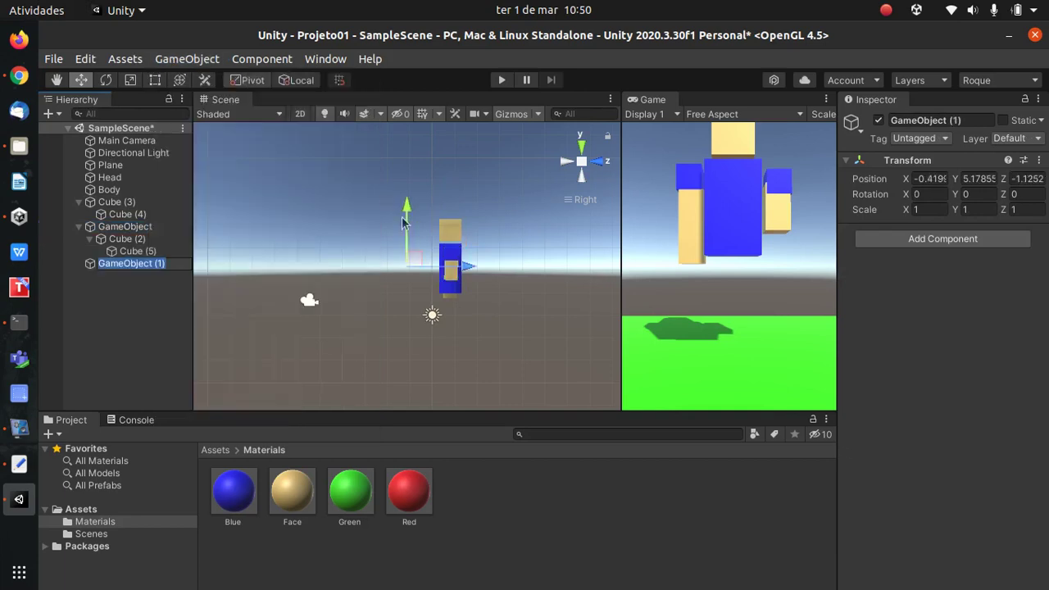
left_click_drag(480, 275, 514, 271)
left_click_drag(457, 210, 451, 222)
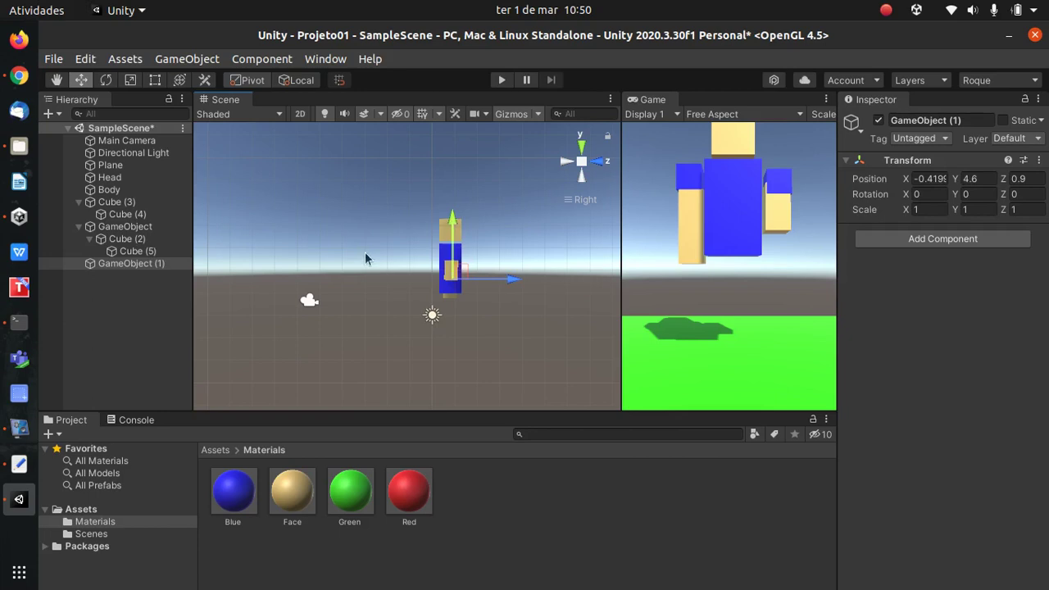
Duplicate Cube (5) and lower the copy as a forearm, nesting it under GameObject (1) inside the shoulder's GameObject.
left_click(137, 251)
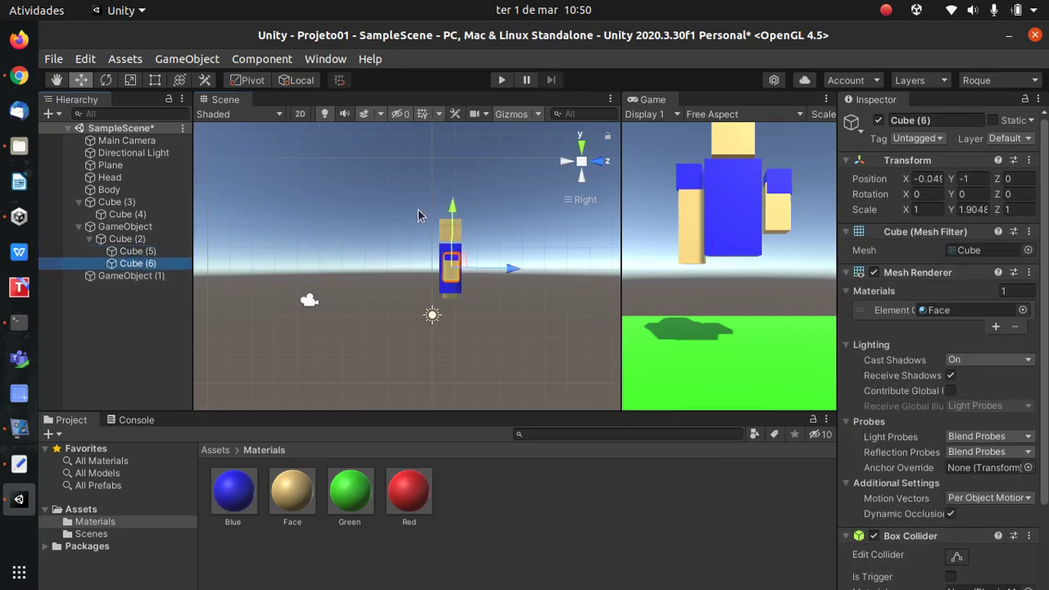
left_click_drag(456, 212, 457, 236)
left_click_drag(123, 275, 138, 240)
left_click_drag(126, 276, 142, 240)
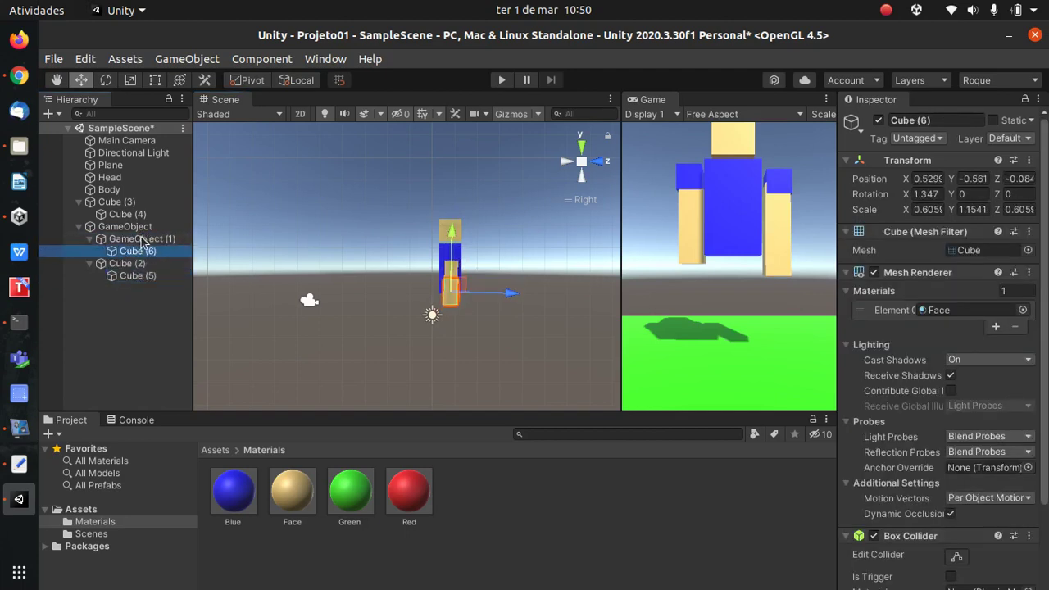
Test the arm's rotation with the GameObject, and bend the elbow by rotating GameObject (1) to about X 63.2.
left_click(123, 227)
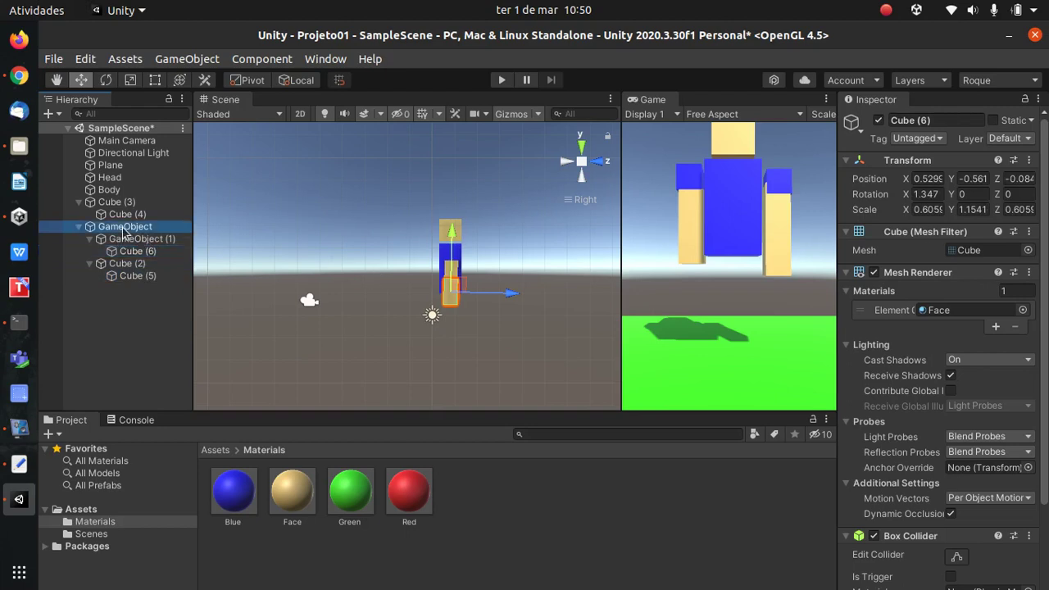
left_click(106, 80)
scroll(487, 299, "up", 5)
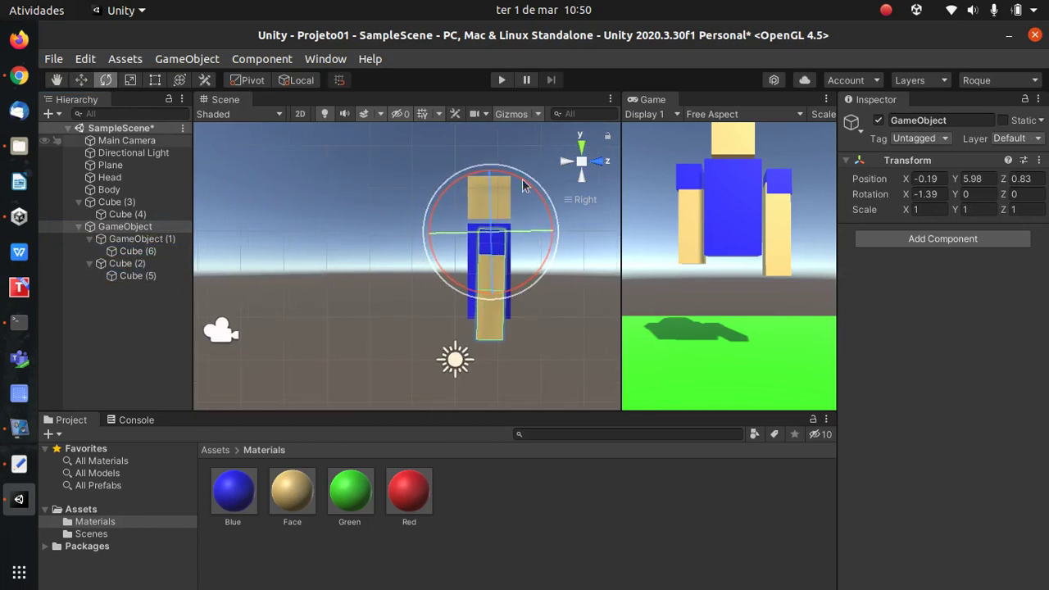
mouse_move(536, 191)
left_mouse_down()
mouse_move(578, 341)
mouse_move(517, 236)
mouse_move(541, 215)
mouse_move(545, 235)
mouse_move(529, 197)
left_mouse_up()
left_click(135, 239)
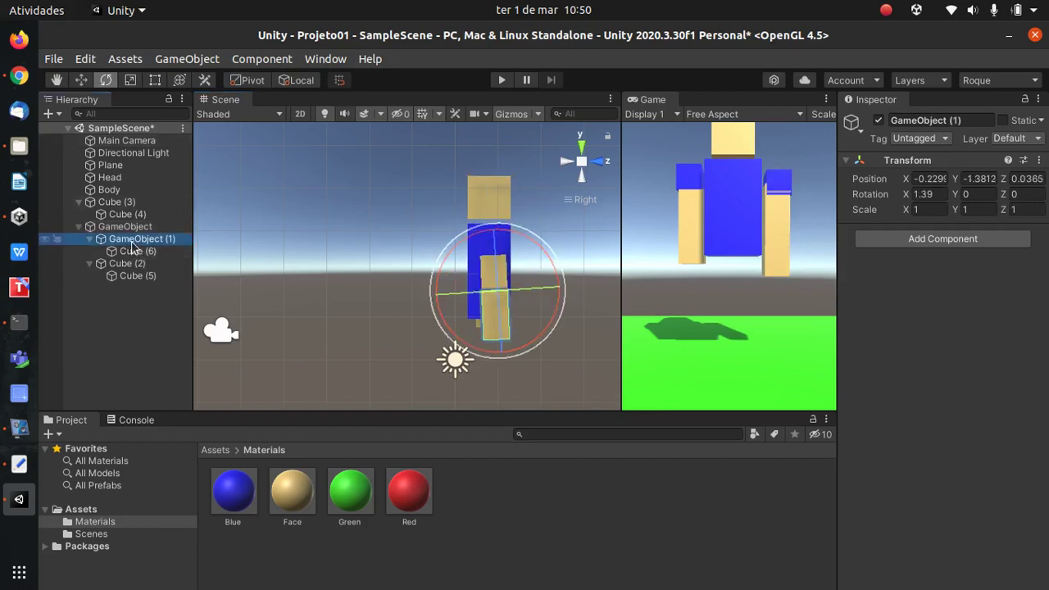
left_click_drag(537, 244, 550, 409)
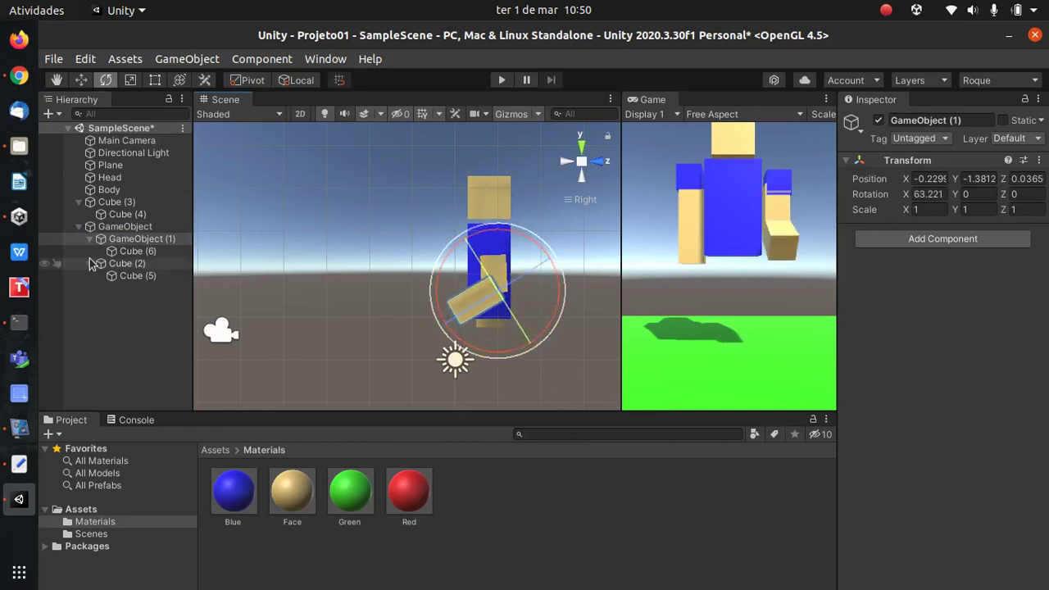
Raise the whole bent arm outward by rotating the GameObject to about X 52.6, Y 92.4, Z 176.2.
left_click(121, 227)
left_click_drag(524, 203, 537, 426)
middle_click_drag(334, 262, 494, 166)
left_click(603, 167)
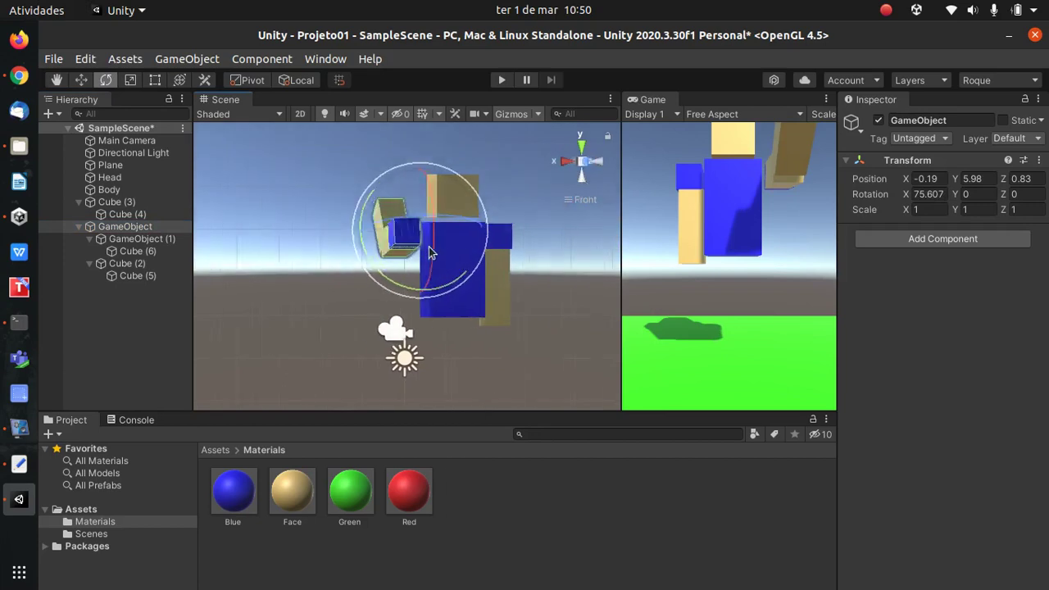
left_click(592, 166)
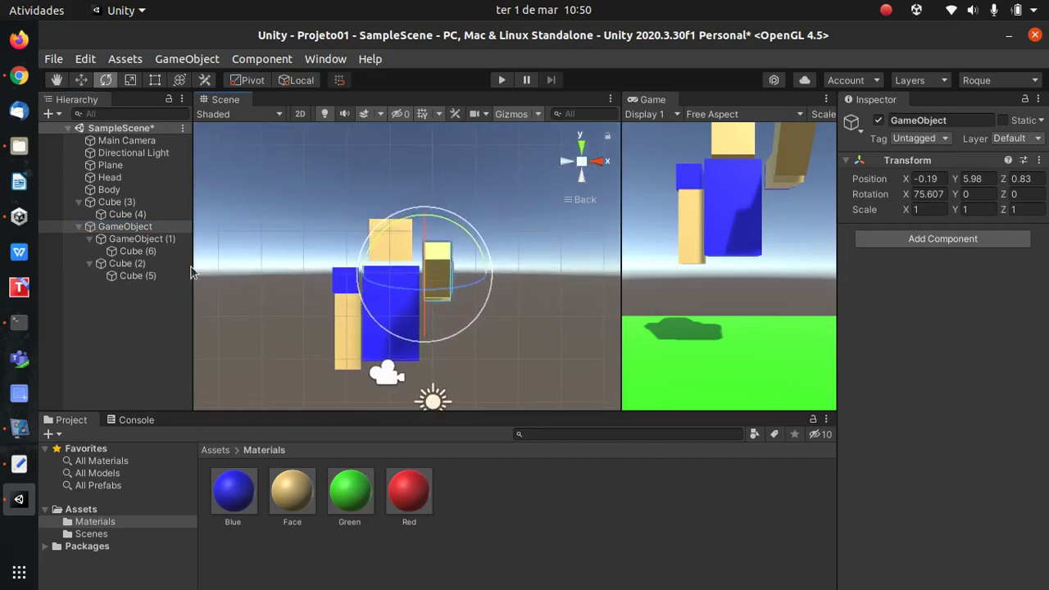
left_click(123, 226)
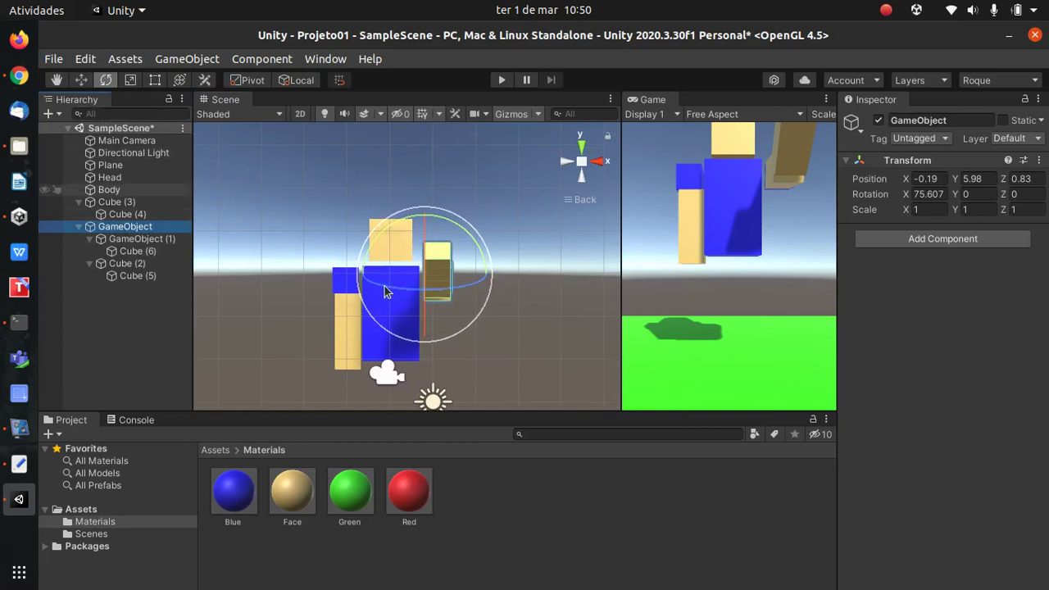
left_click_drag(406, 291, 492, 262)
left_click_drag(415, 309, 438, 186)
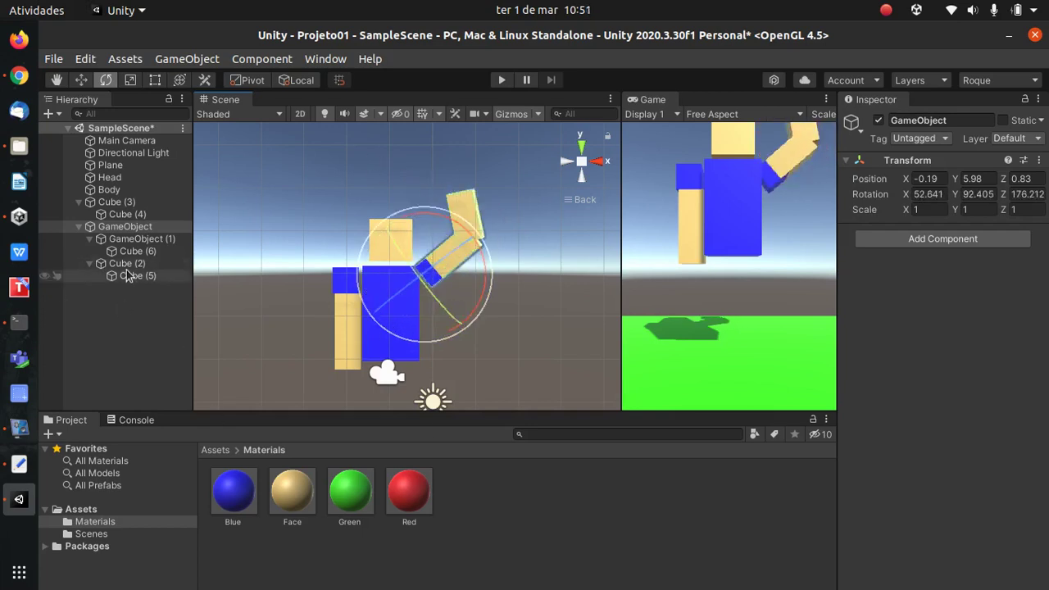
Collapse Cube (3) in the hierarchy and create a material named Black in the Materials folder.
left_click(85, 204)
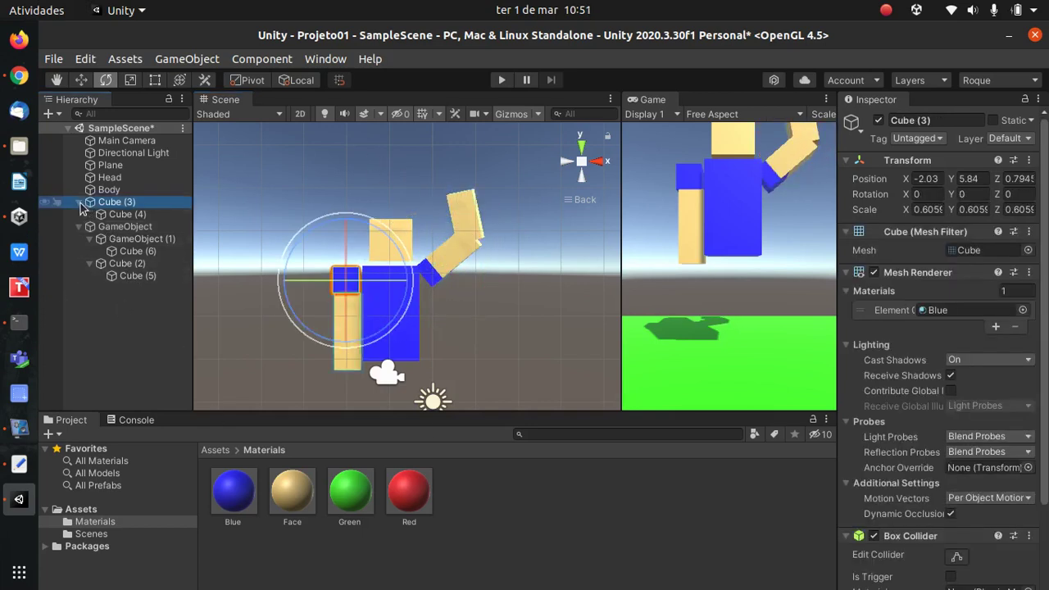
left_click(79, 203)
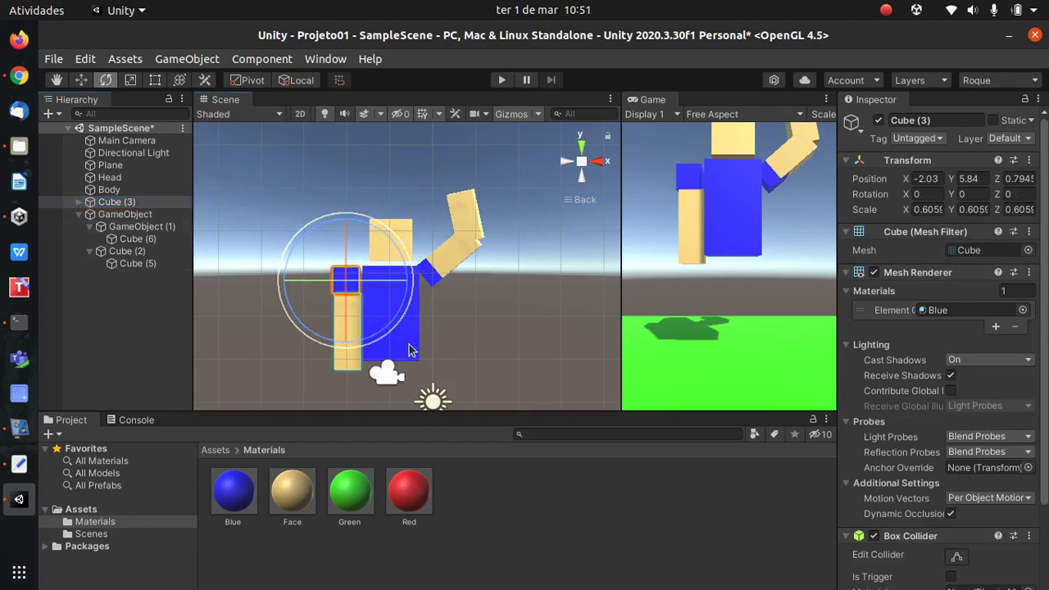
left_click(412, 356)
left_click(505, 500)
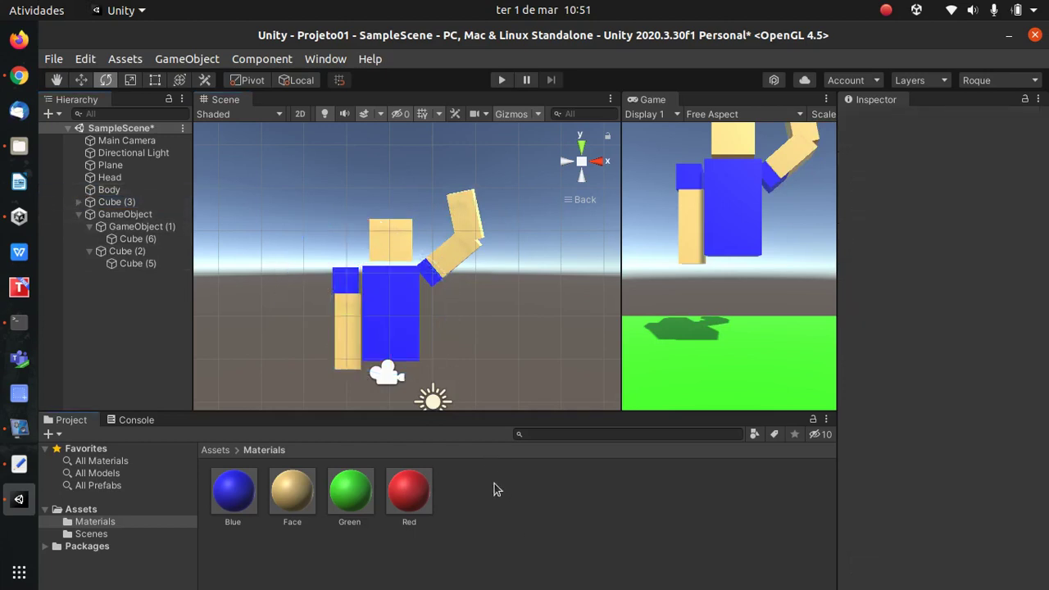
right_click(493, 484)
mouse_move(569, 90)
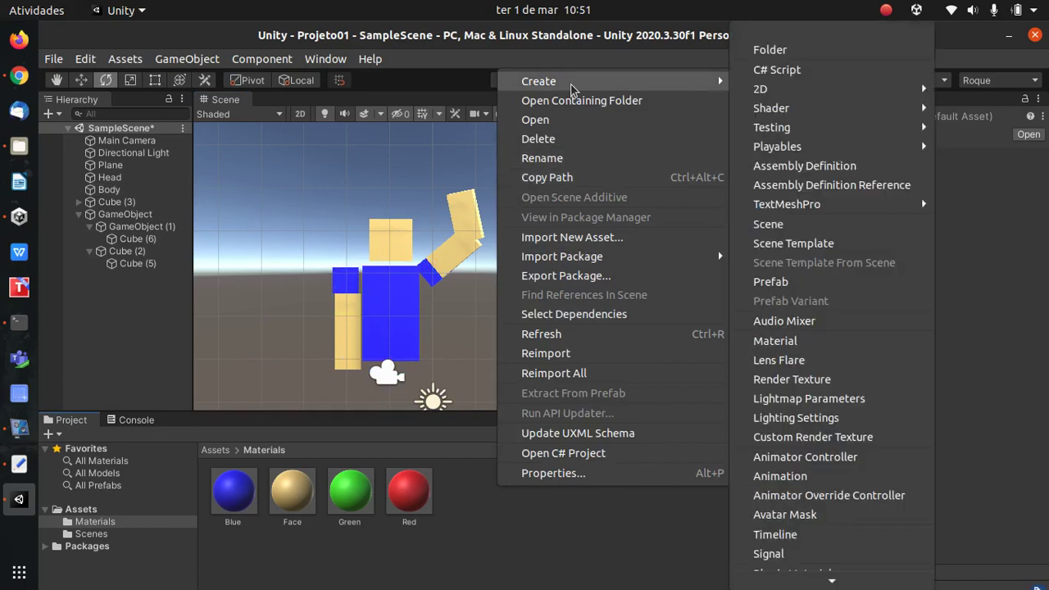
left_click(775, 341)
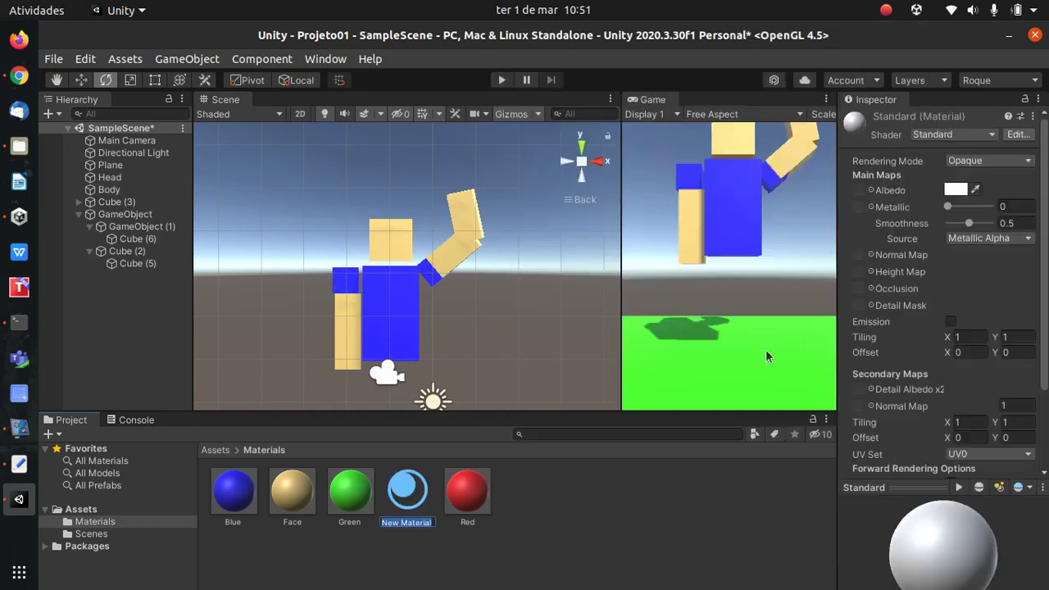
type("Black")
key("Return")
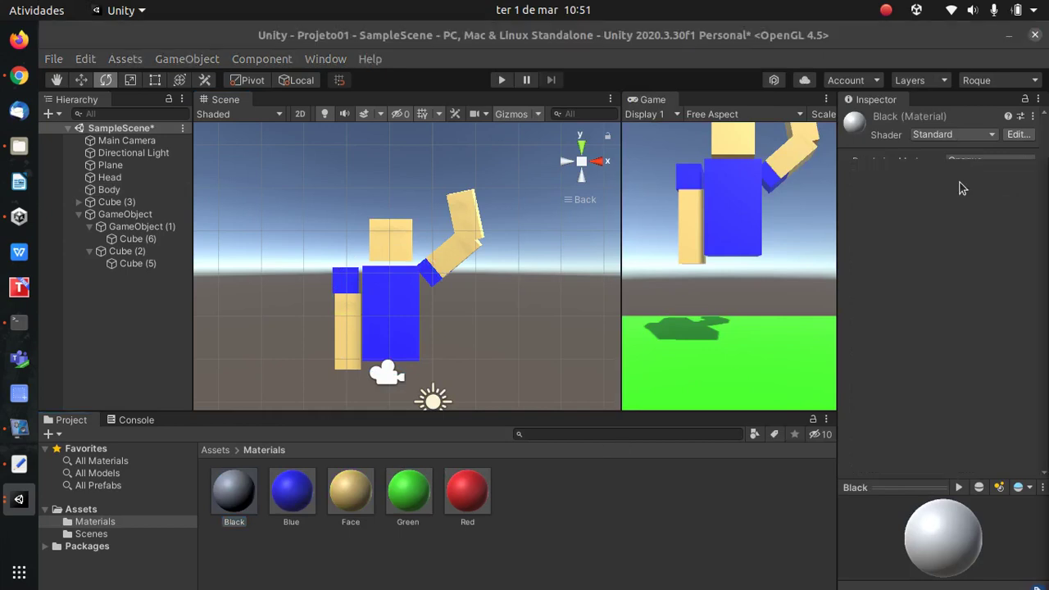
Set the Black material's albedo color to black.
left_click(954, 191)
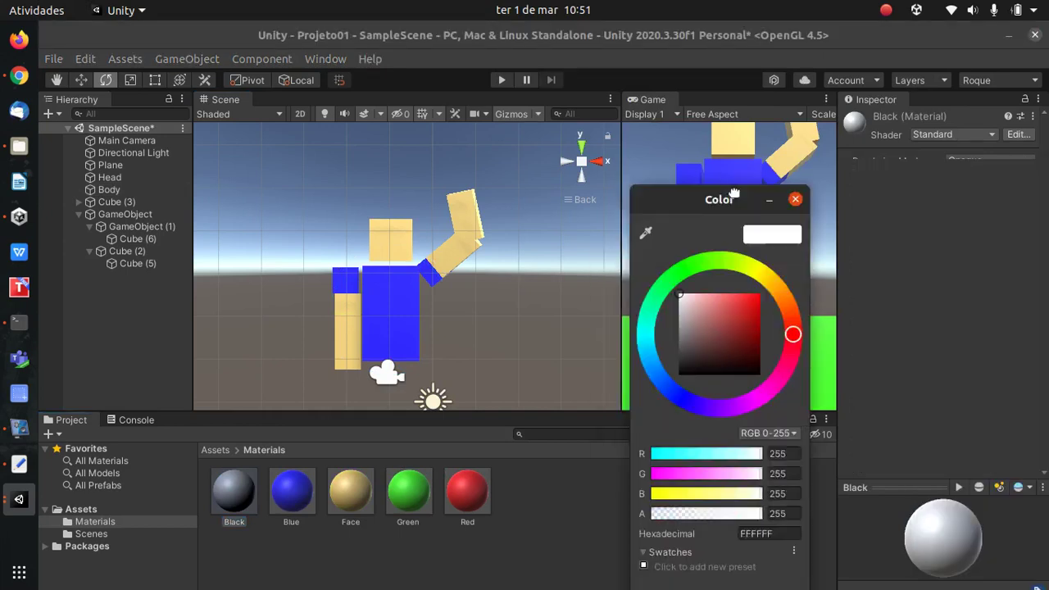
left_click_drag(714, 202, 779, 150)
left_click_drag(754, 308, 742, 326)
left_click(858, 150)
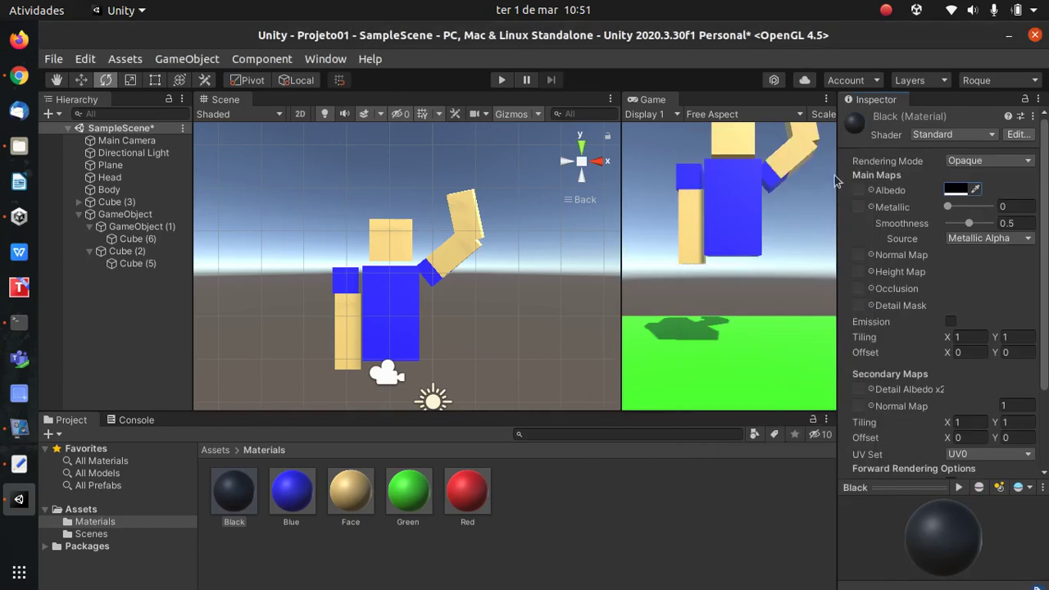
Duplicate Body, lower the copy to about Y 3.79, and reduce its Y scale to about 0.83.
left_click(400, 326)
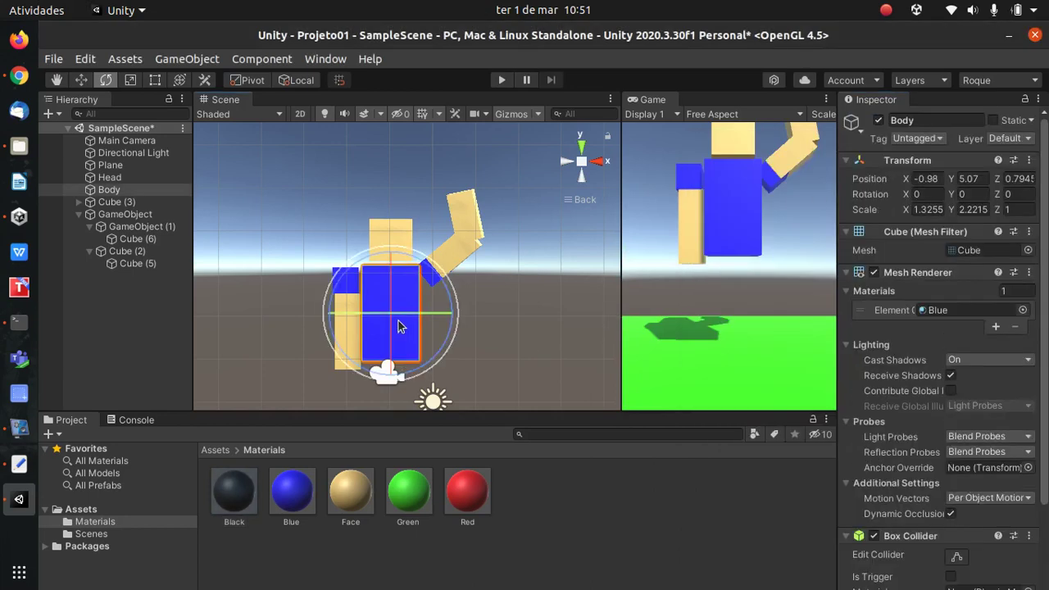
key("ctrl+d")
left_click(80, 79)
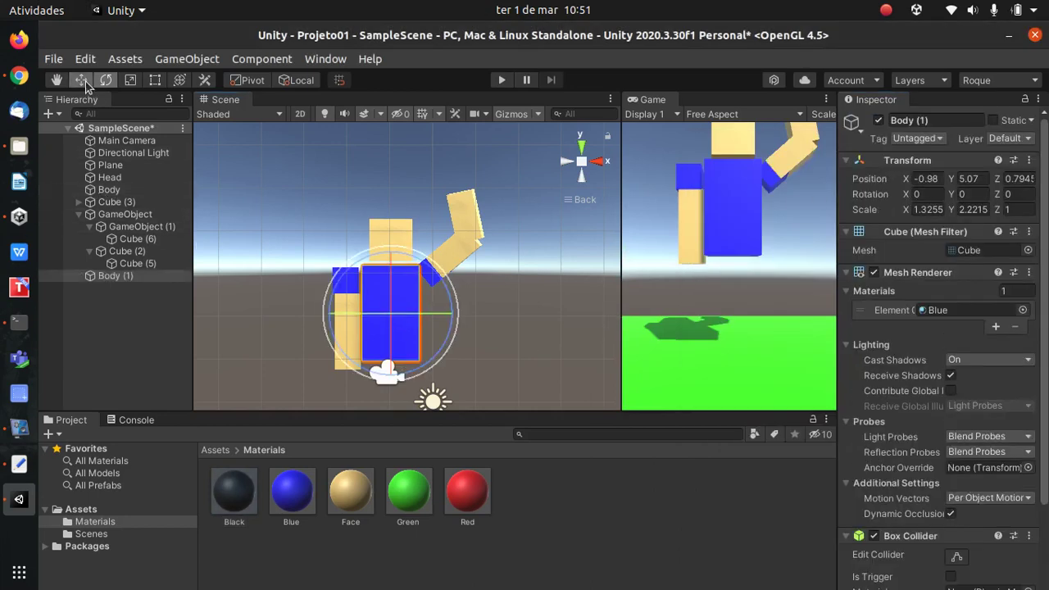
left_click_drag(385, 256, 368, 385)
key("r")
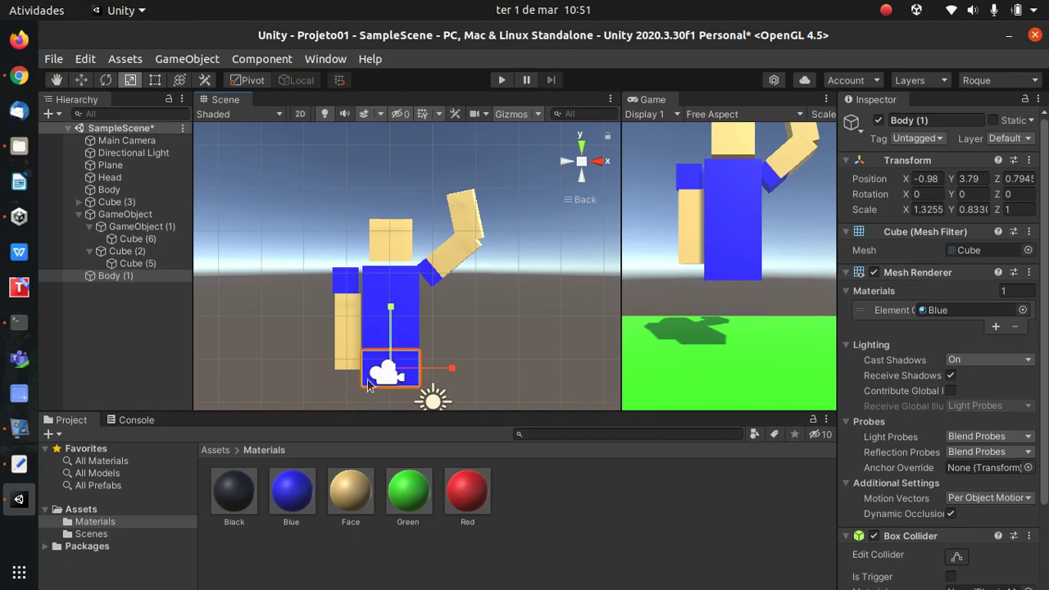
Apply the Black material to Body (1) and rename the object Legs.
left_click_drag(240, 494, 412, 371)
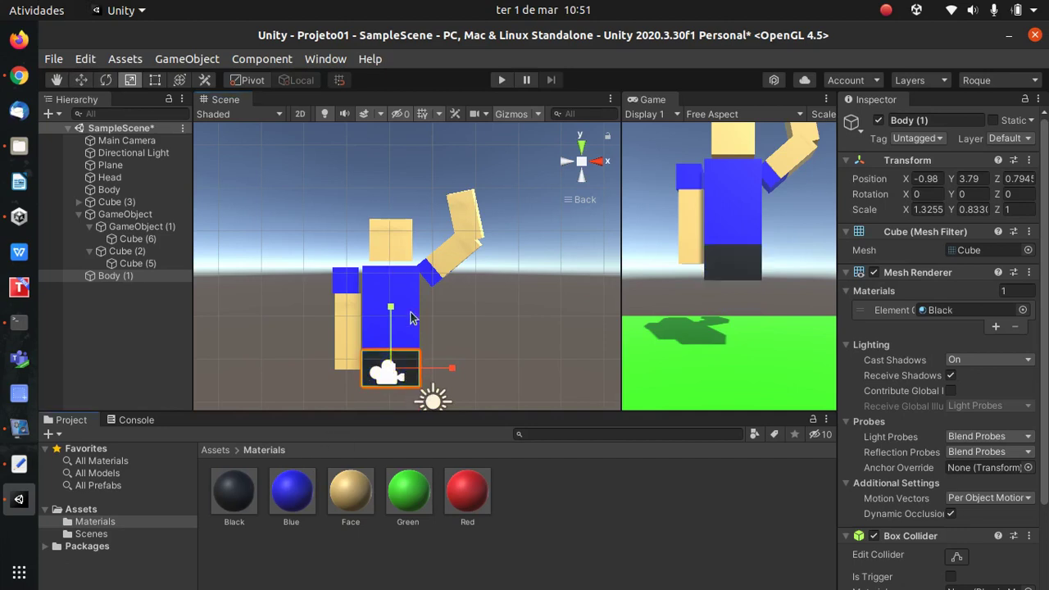
middle_click_drag(423, 337, 448, 219)
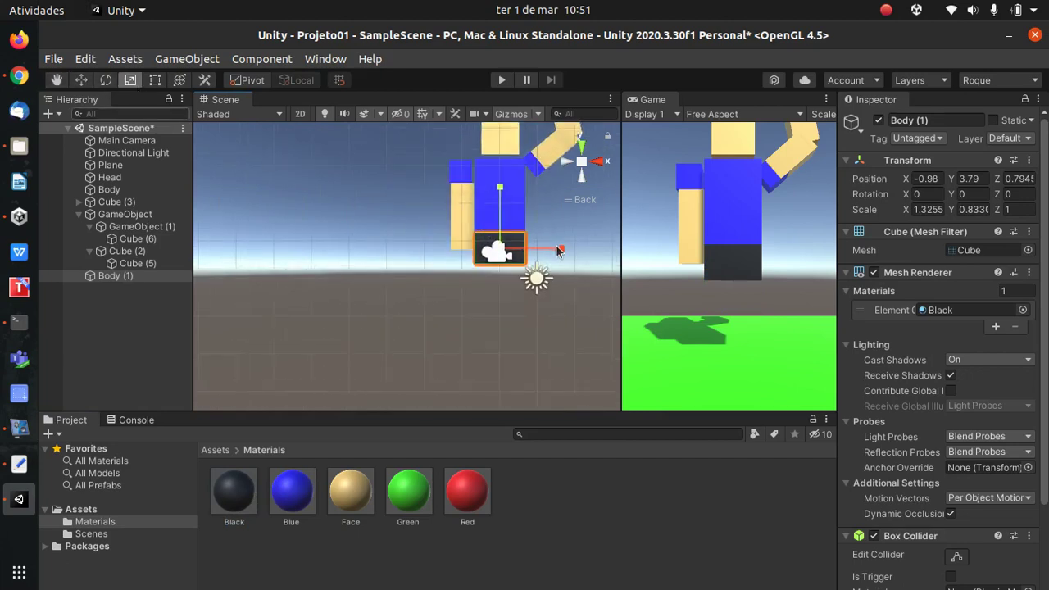
left_click(105, 289)
left_click(115, 278)
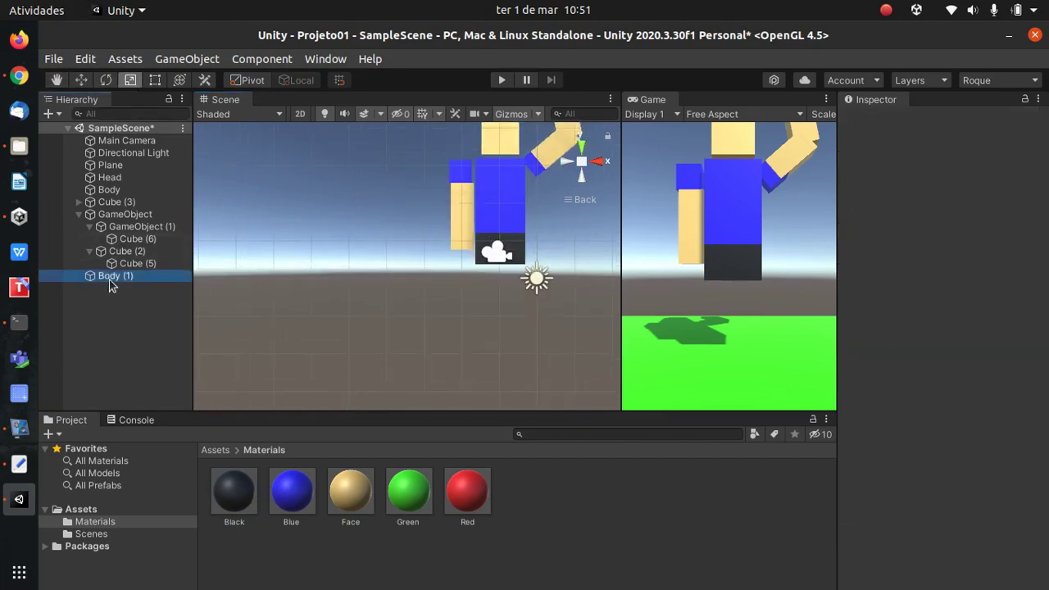
left_click(115, 279)
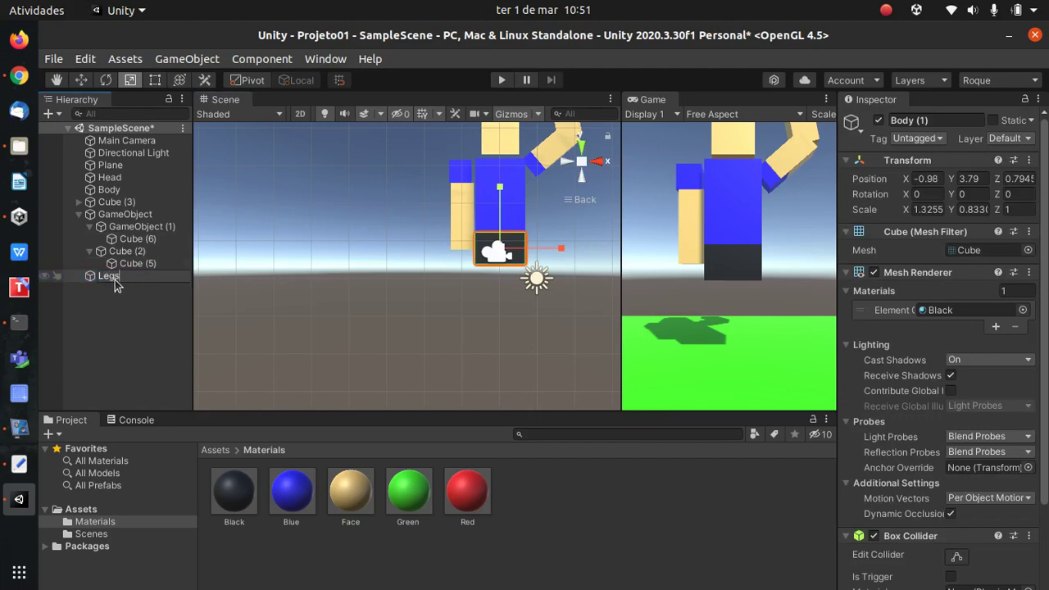
key("Return")
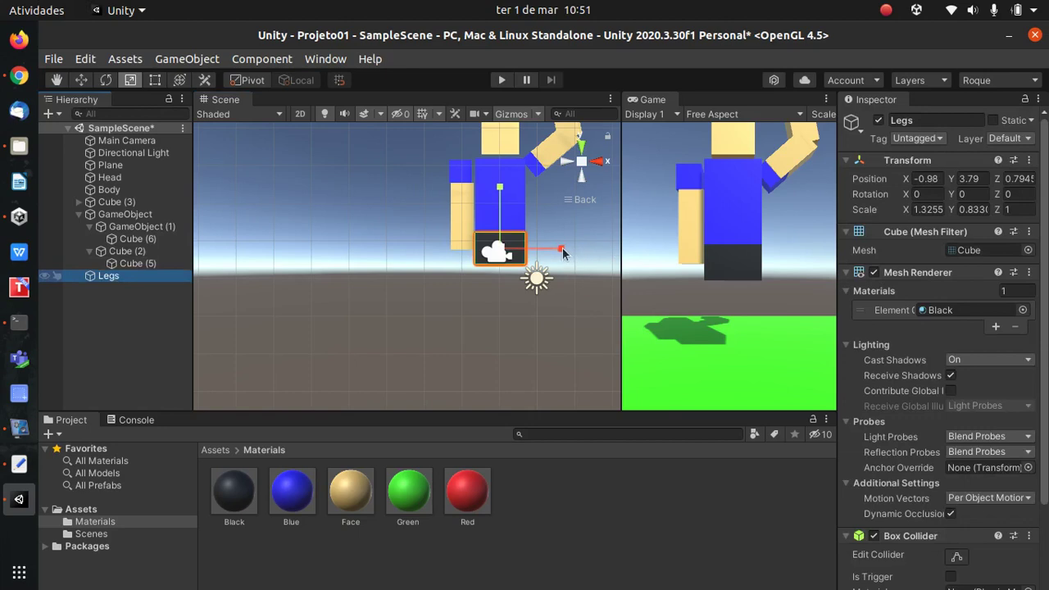
Duplicate Legs, narrow the copy to an X scale of about 0.6, and place it at about X -1.31 directly beneath Legs as its child.
key("ctrl+d")
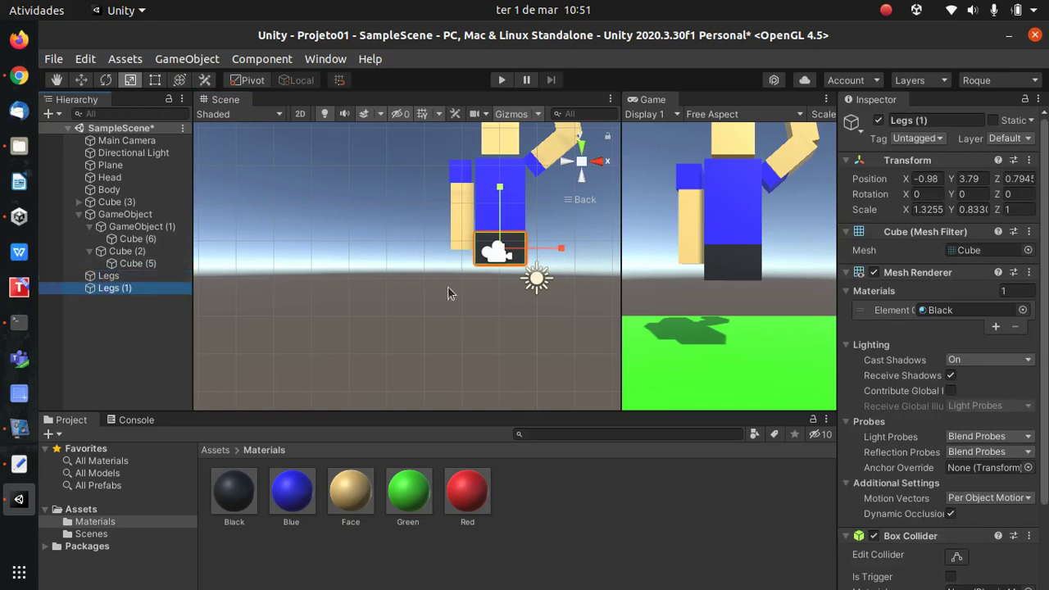
left_click_drag(561, 248, 527, 249)
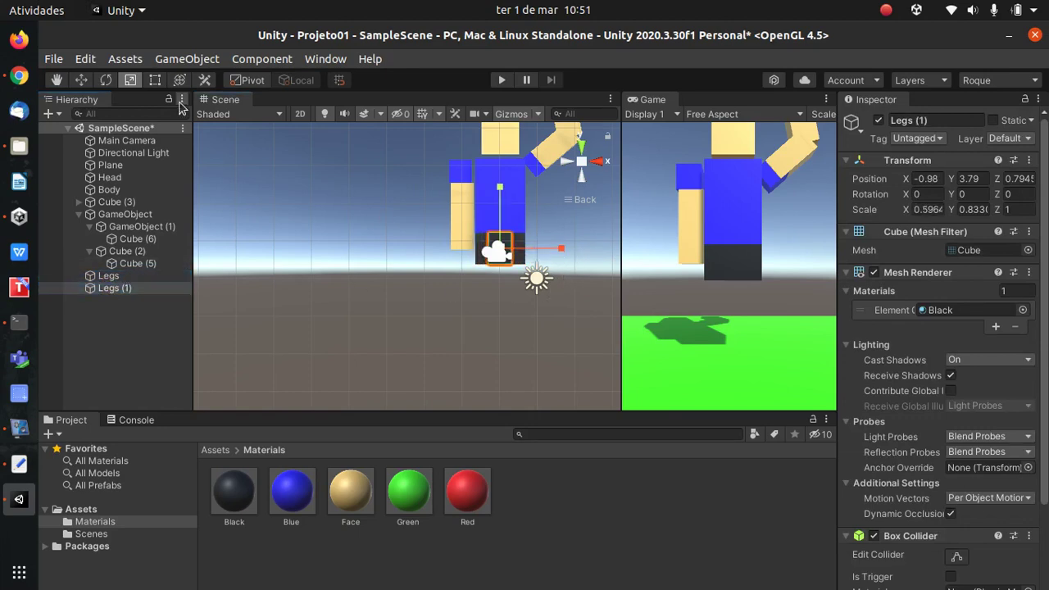
left_click(81, 81)
left_click_drag(545, 249, 532, 250)
left_click_drag(487, 201, 487, 232)
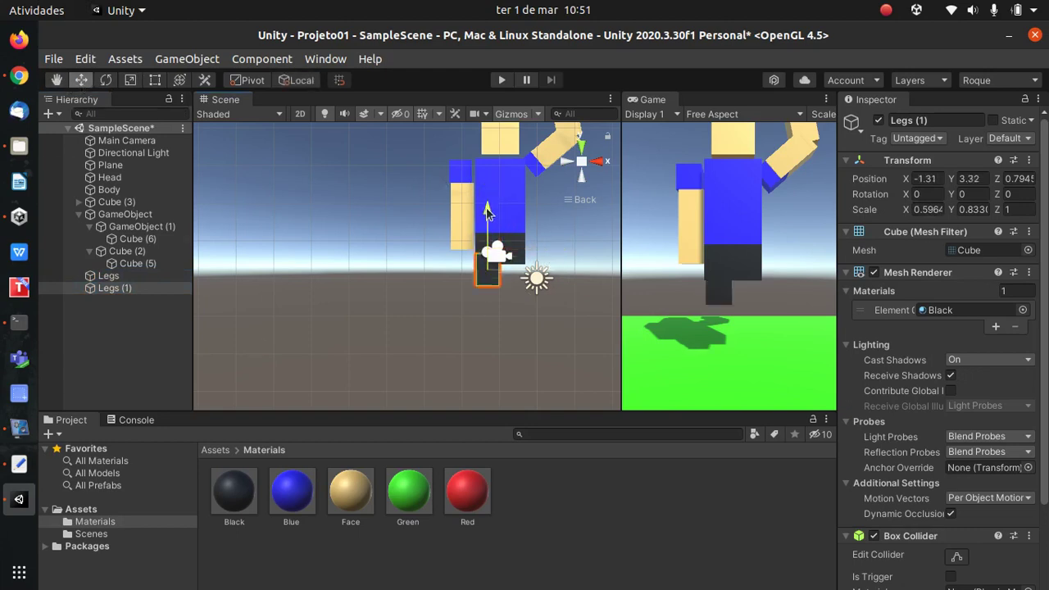
left_click_drag(105, 293, 119, 276)
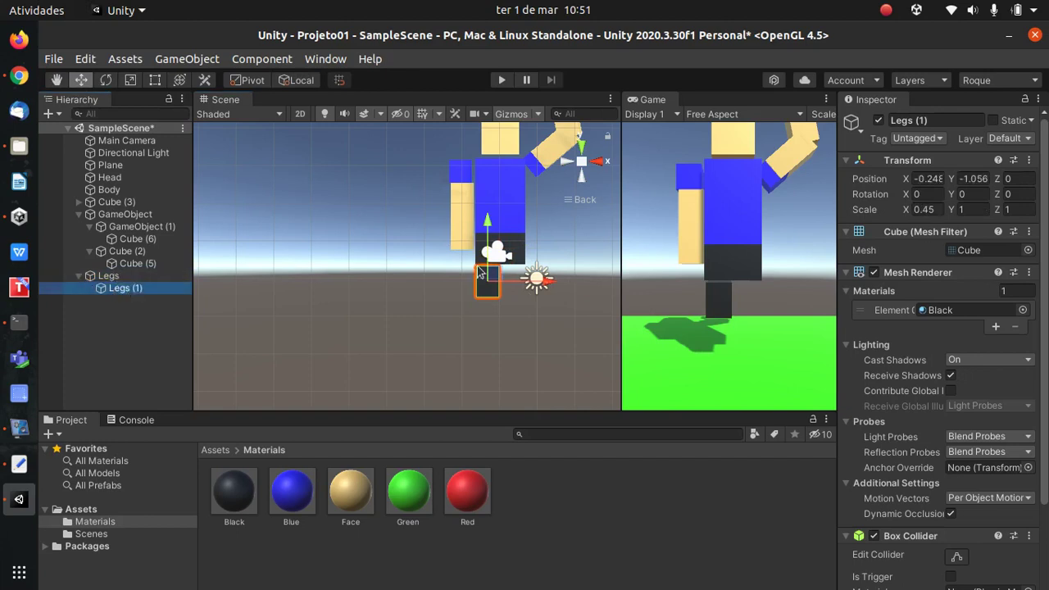
Lengthen the leg to roughly double its height below the hips and place a duplicate beside it as the second leg.
left_click(129, 80)
left_click_drag(487, 223, 489, 156)
left_click(84, 79)
left_click_drag(485, 219, 486, 229)
left_click_drag(547, 303, 572, 303)
left_click(386, 230)
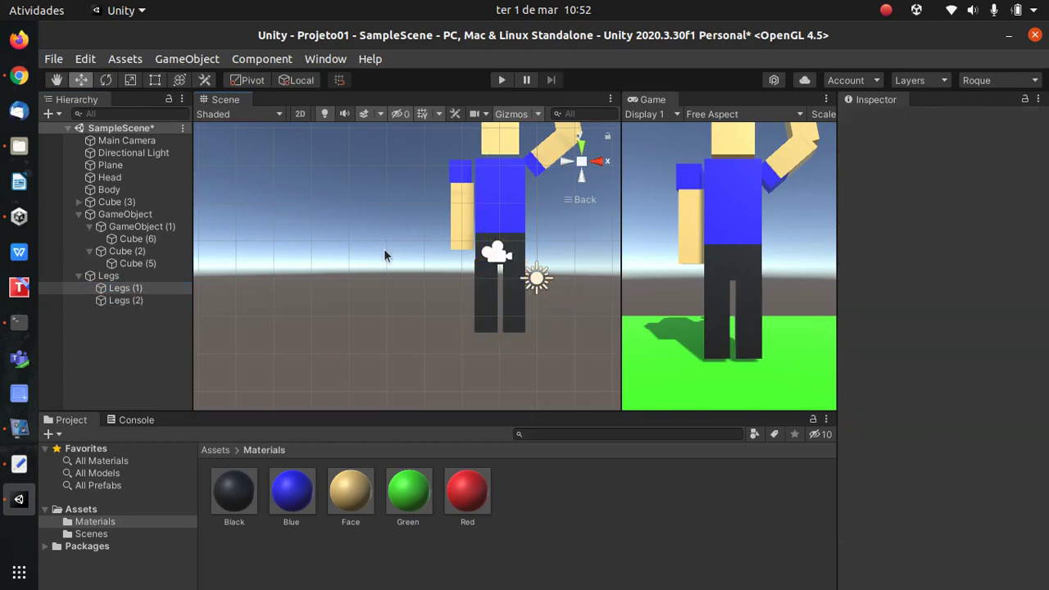
middle_click_drag(401, 234, 527, 270)
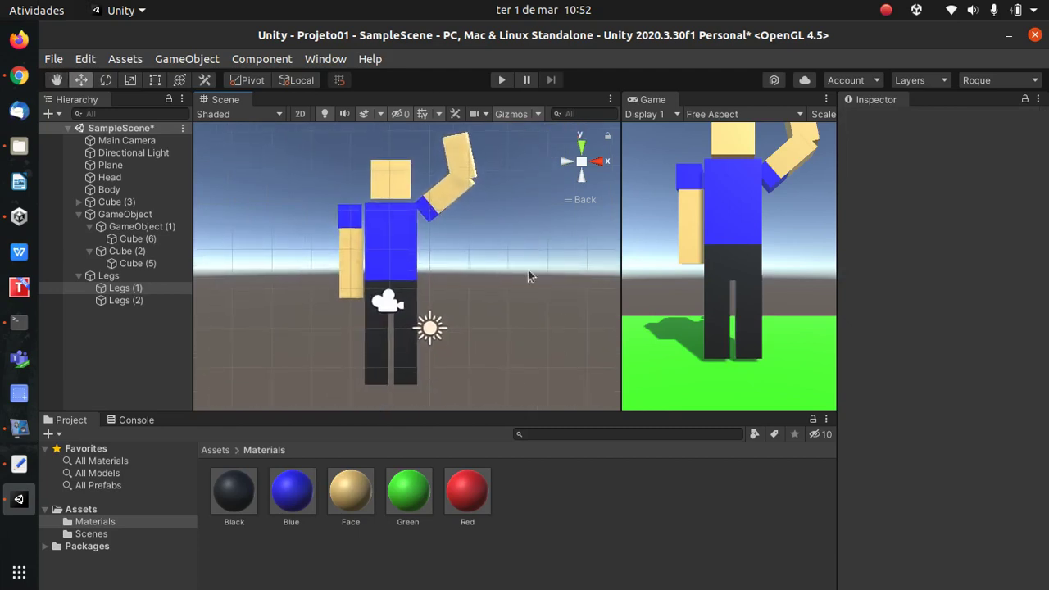
Show the Assets folder and move Main Camera to about X -0.82, Y 4.78 to frame the whole character.
left_click(216, 451)
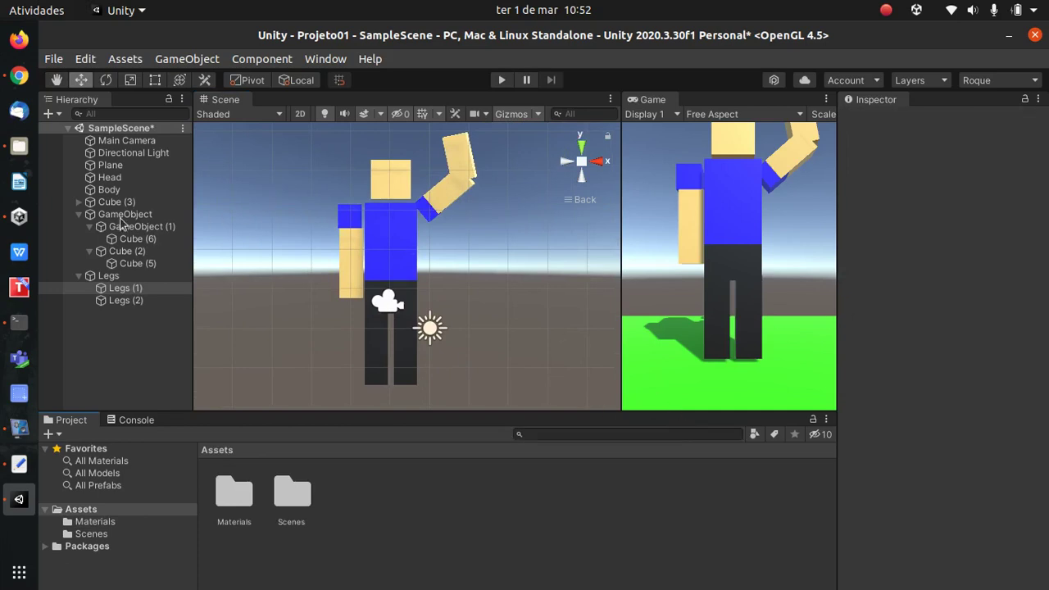
left_click(127, 141)
left_click_drag(390, 243, 390, 203)
left_click_drag(443, 259, 455, 259)
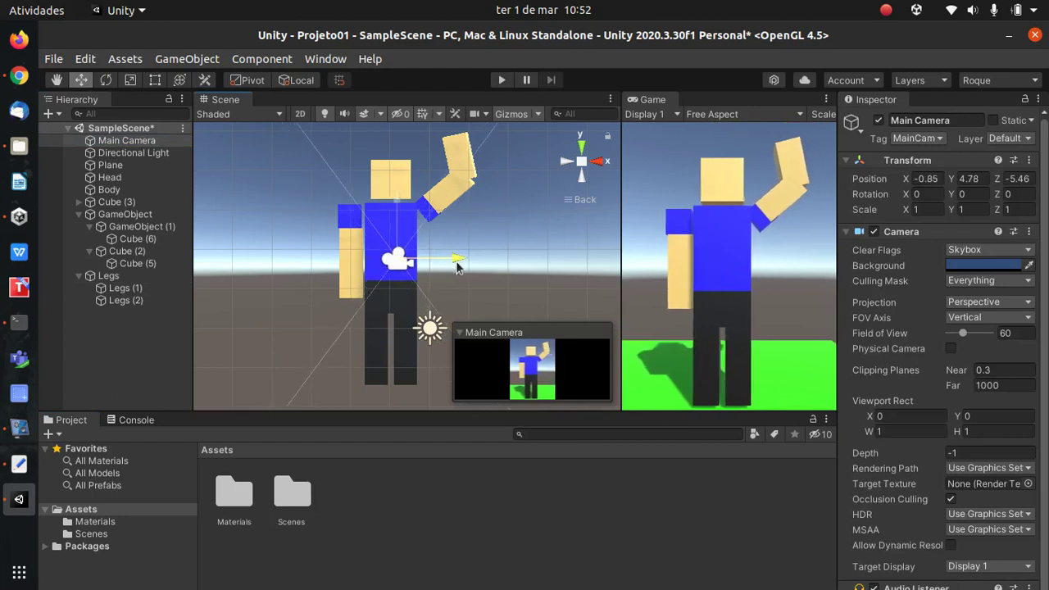
Rotate Main Camera to about X 21.1, Y 24.6 and move it to about X -3.93, Y 7.63, Z -6.7.
left_click(105, 80)
left_click_drag(441, 263, 371, 244)
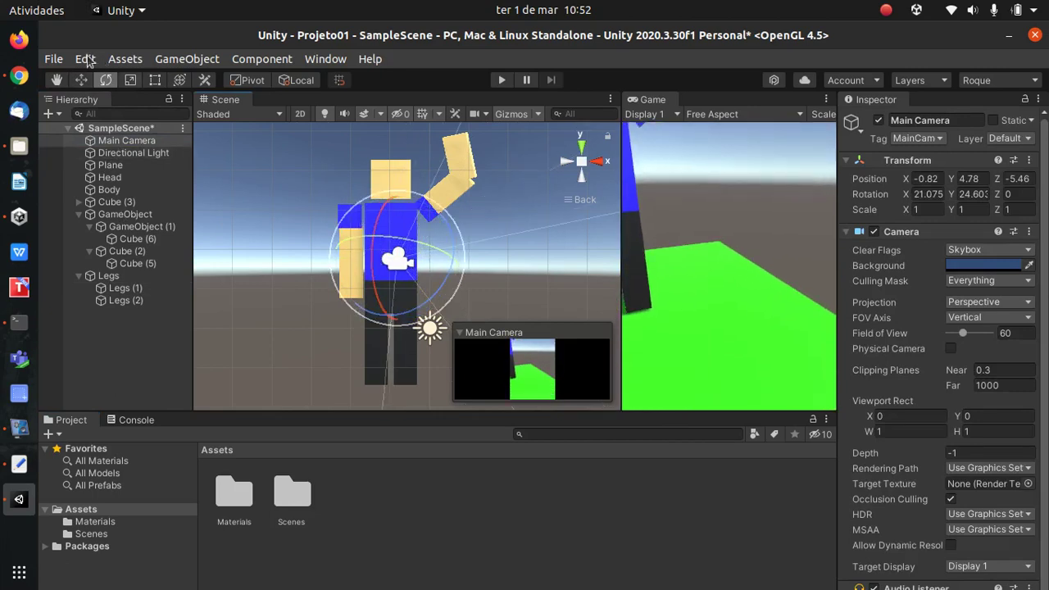
left_click(81, 80)
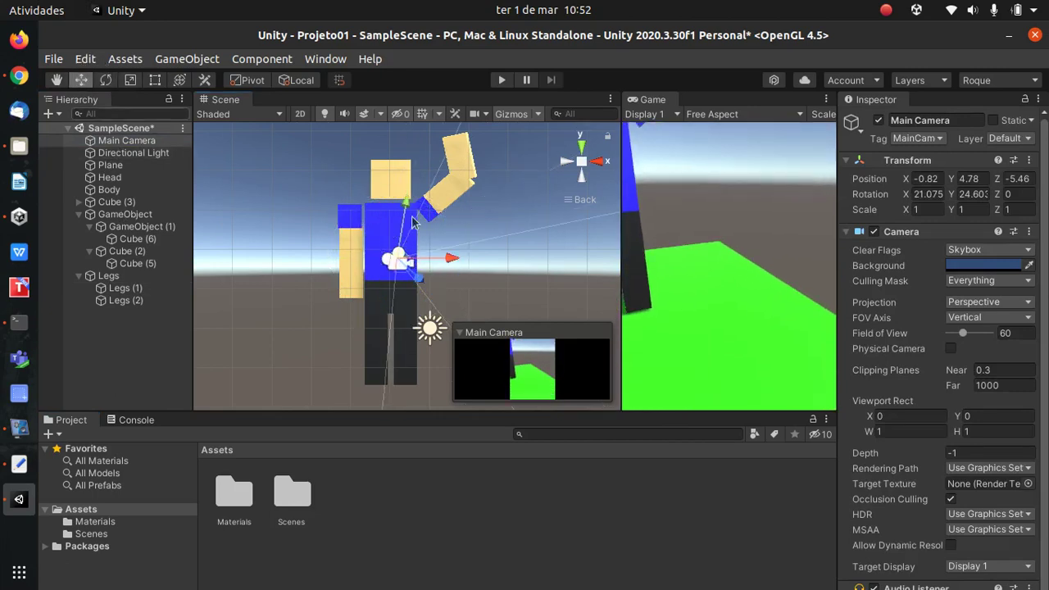
left_click_drag(410, 261, 459, 269)
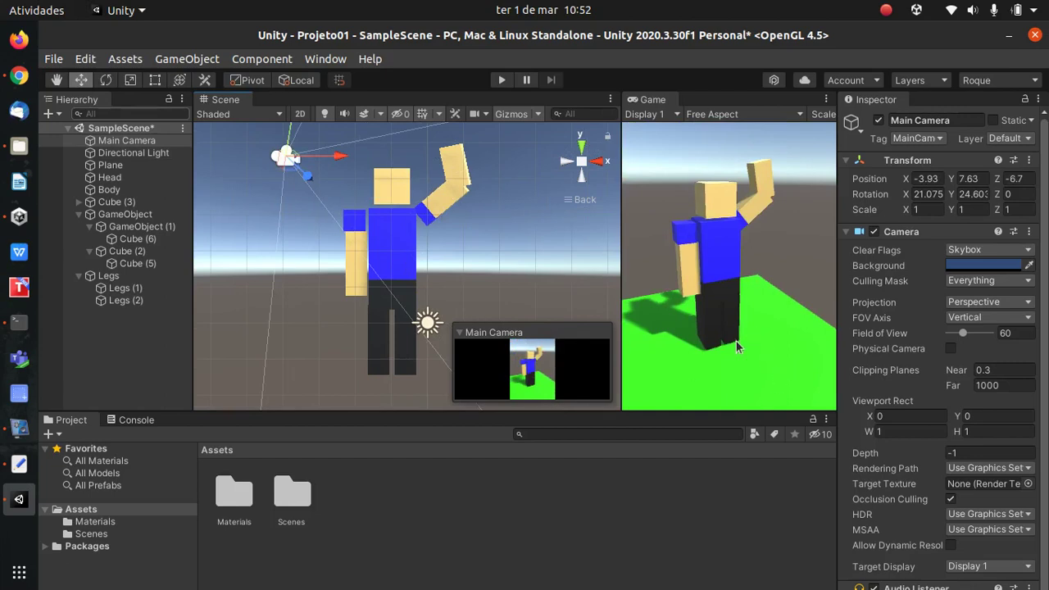
Try a Directional Light intensity of about 1.64 and restore it to 1.
left_click(426, 322)
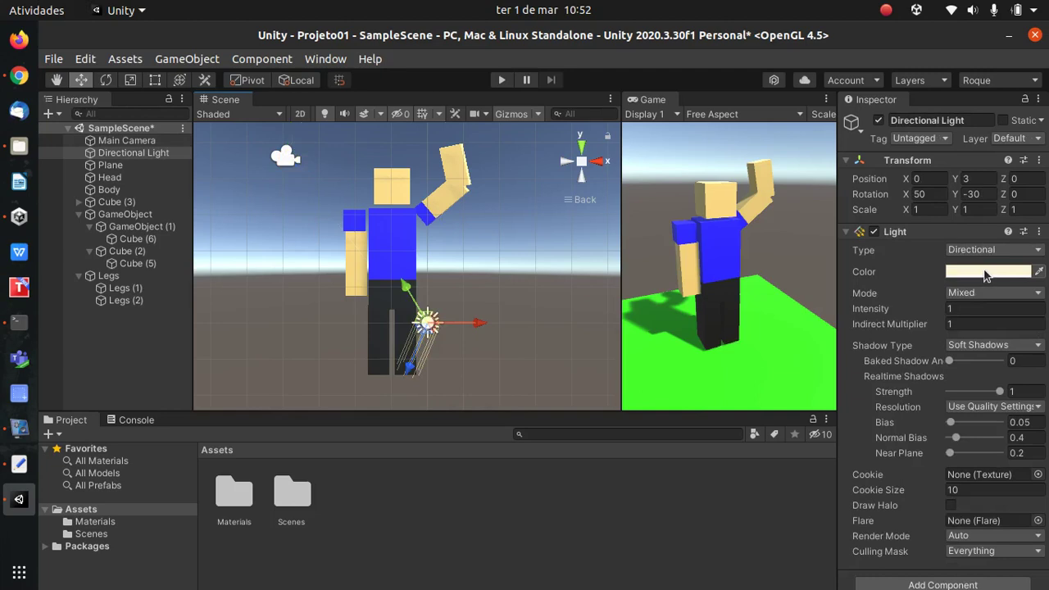
left_click_drag(871, 310, 796, 319)
left_click(976, 310)
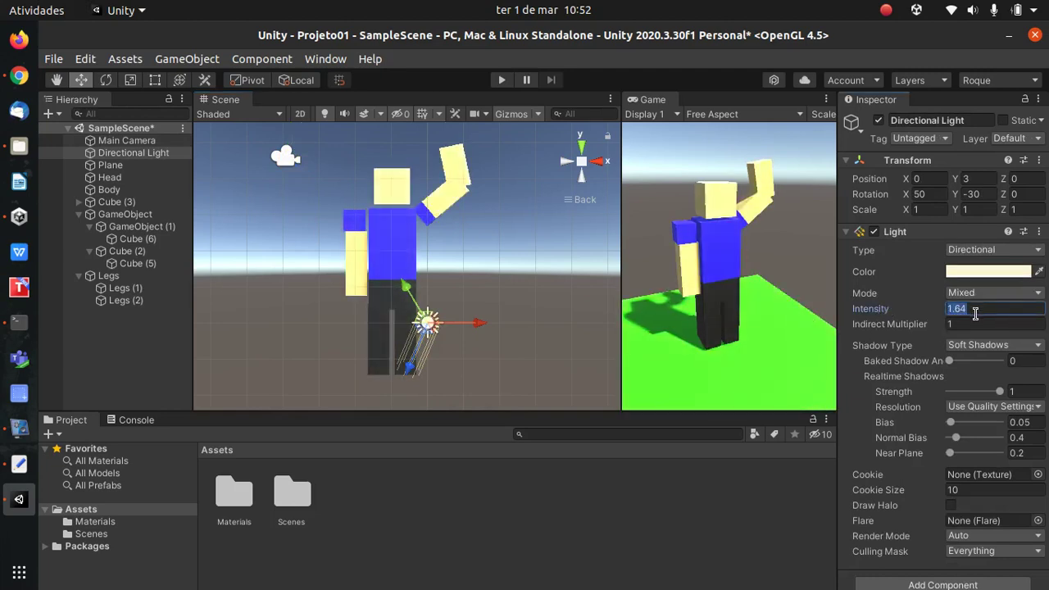
type("1")
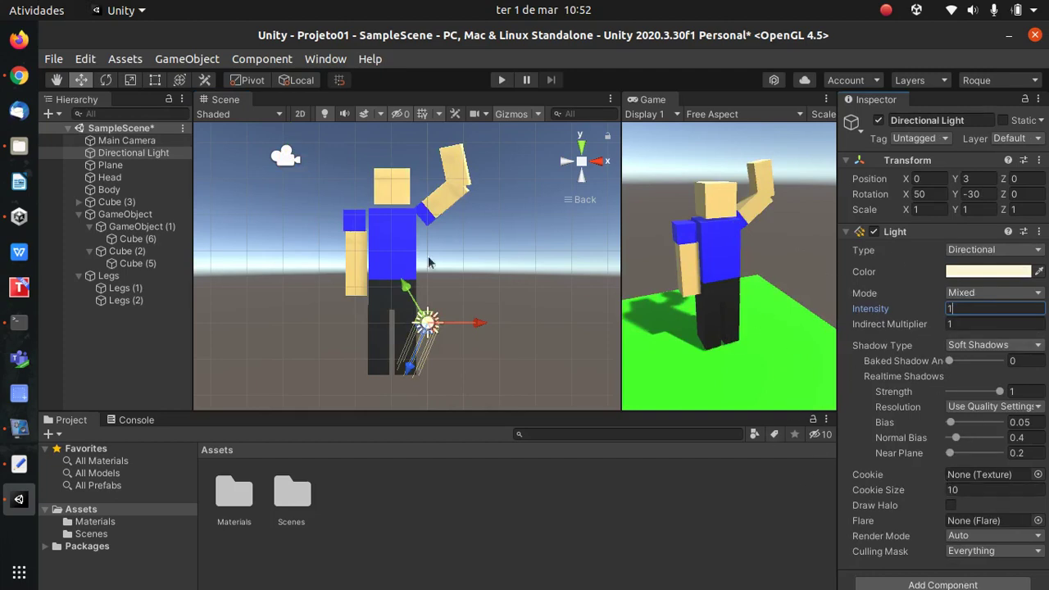
Collapse Legs in the hierarchy and select the raised arm's parent GameObject.
left_click(79, 216)
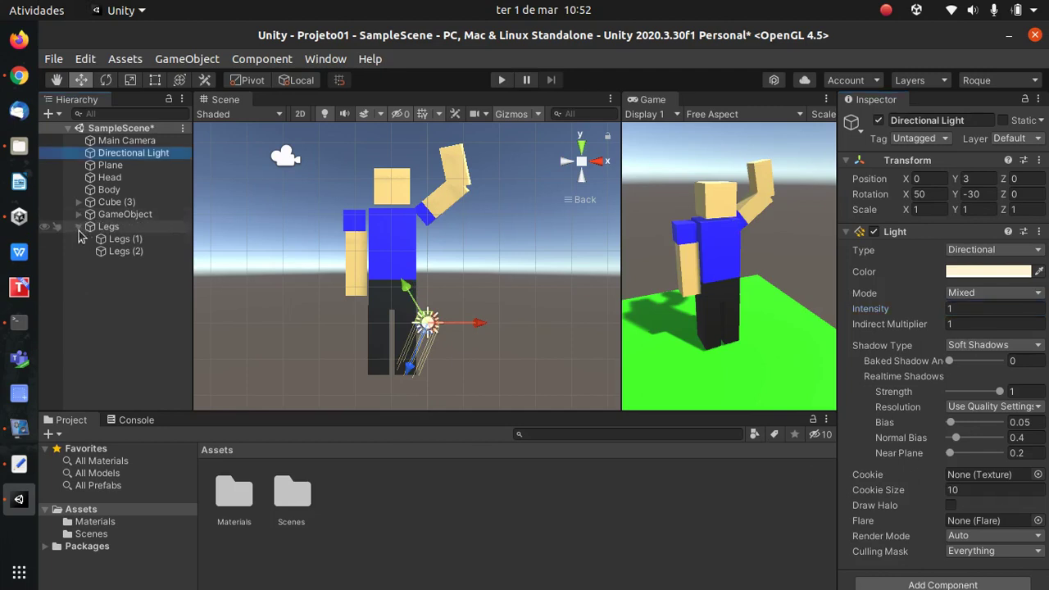
left_click(79, 227)
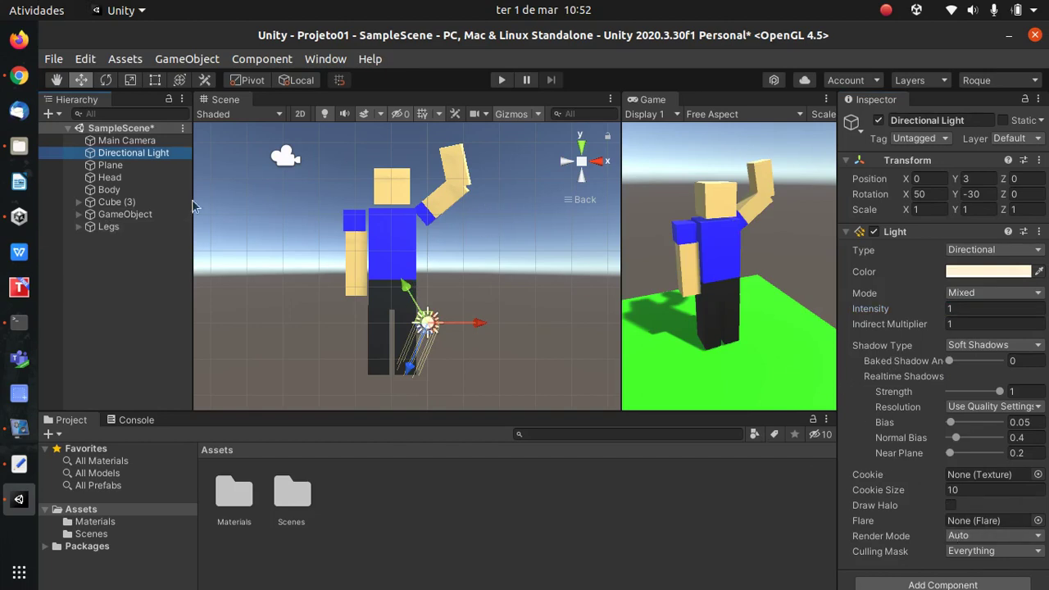
left_click(426, 215)
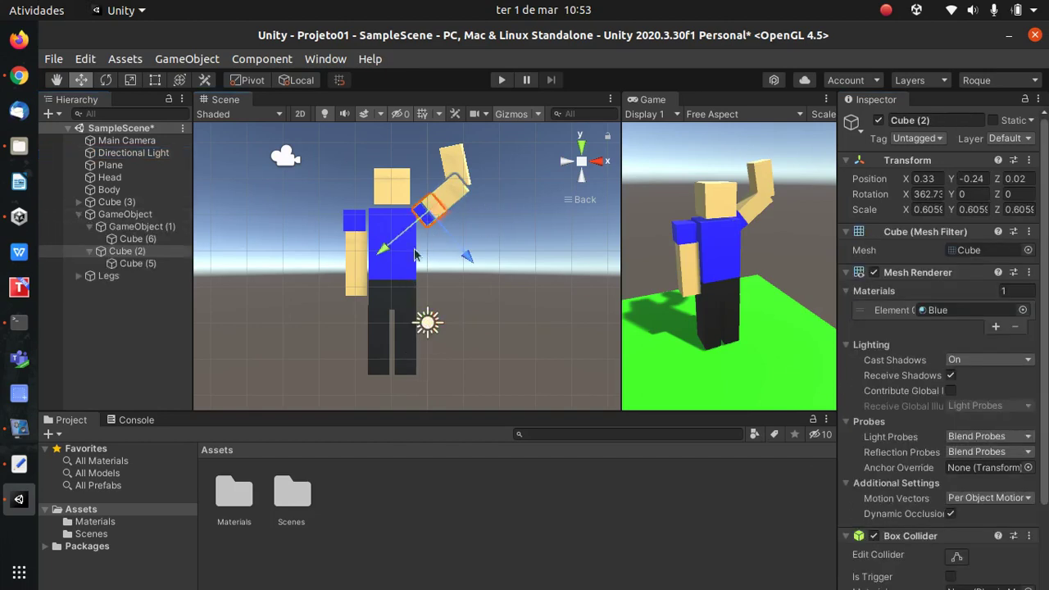
left_click(124, 213)
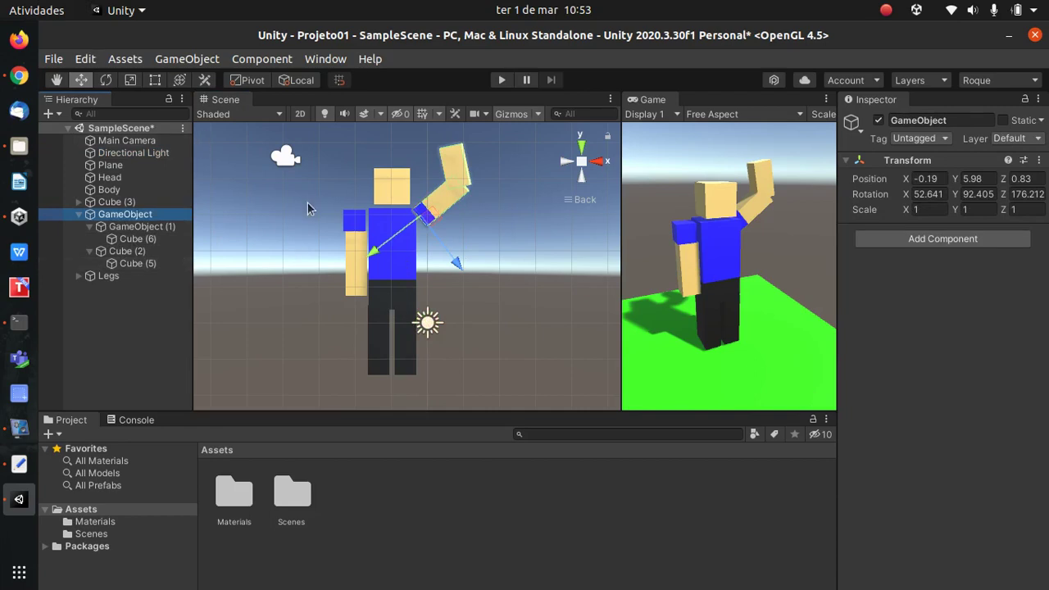
Save the current scene and save a copy of it as Personagem in the Scenes folder.
left_click(54, 61)
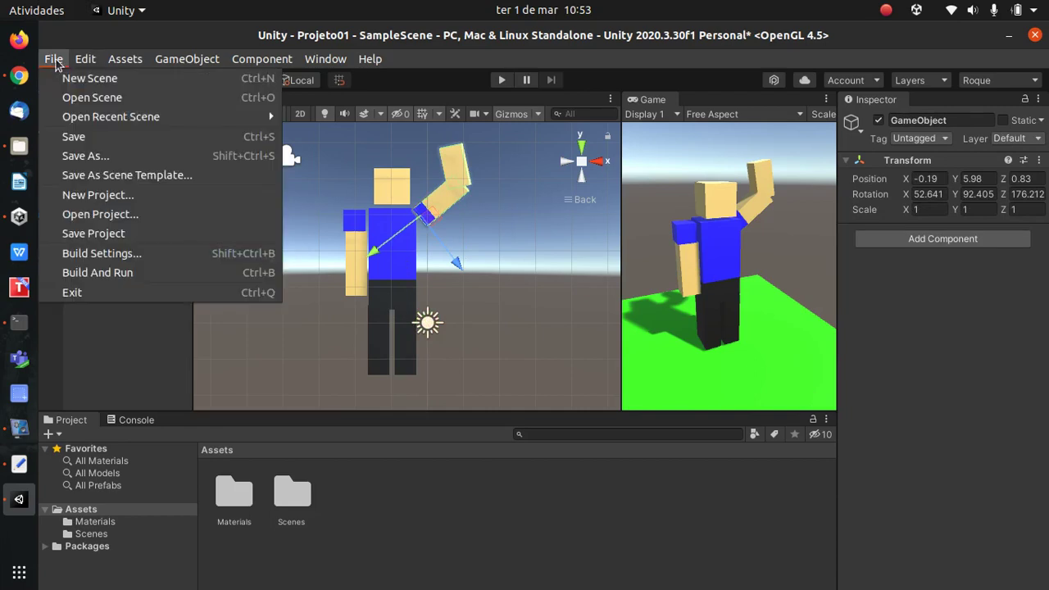
left_click(91, 142)
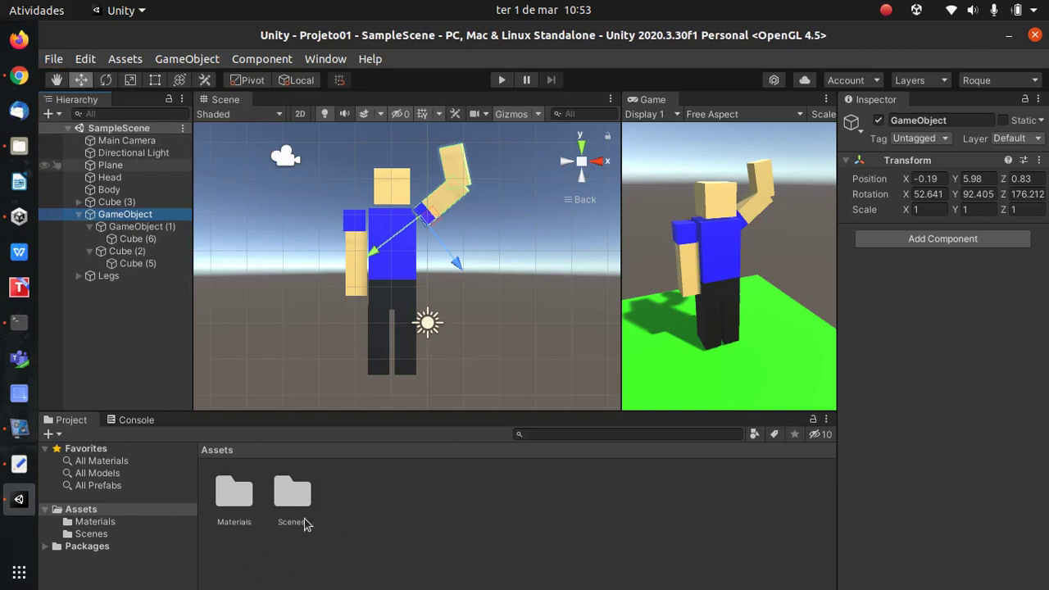
left_click(54, 60)
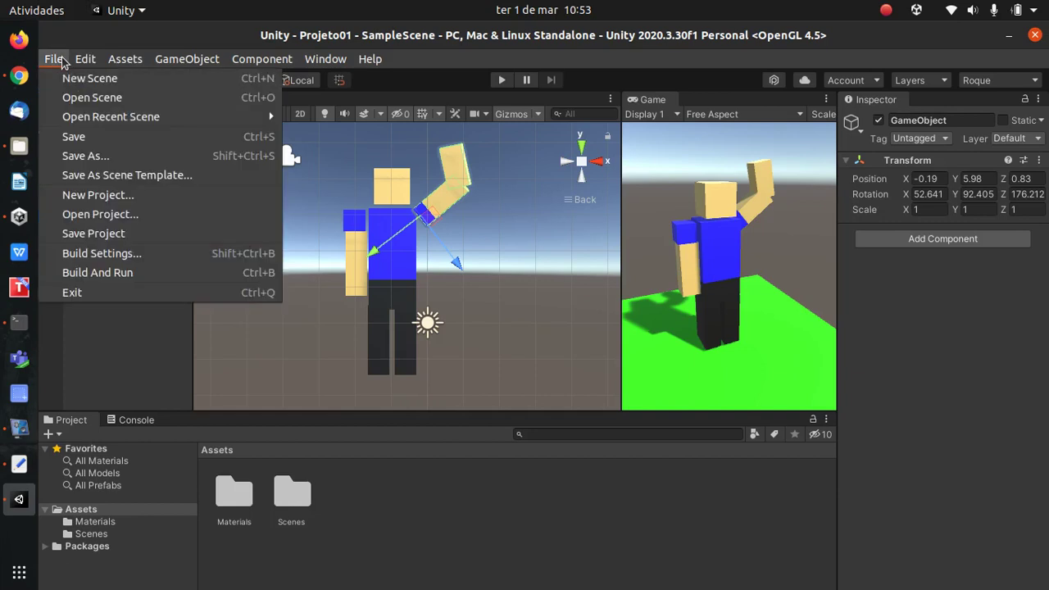
left_click(86, 156)
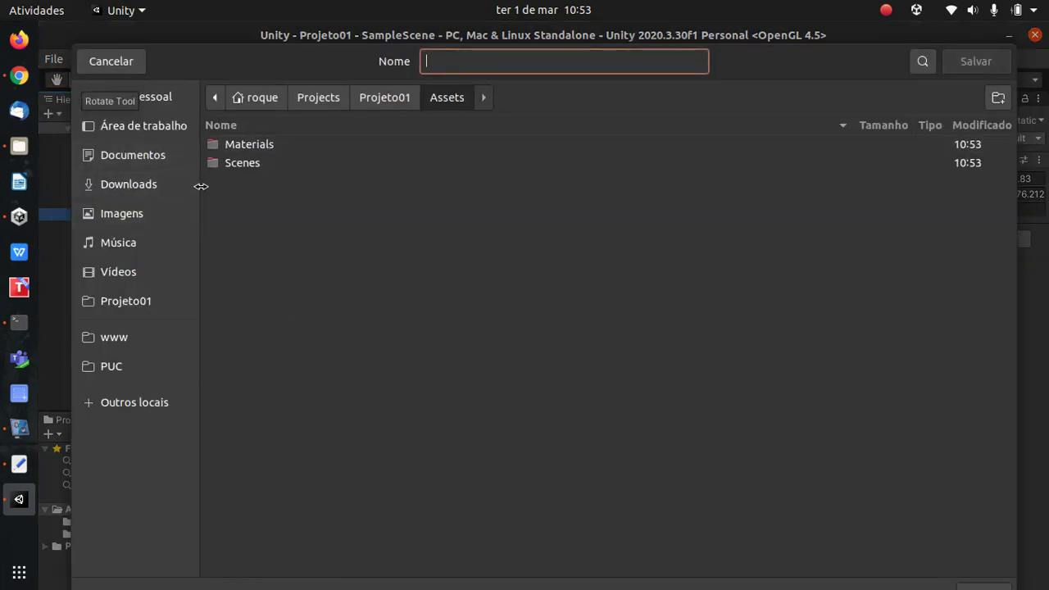
double_click(238, 163)
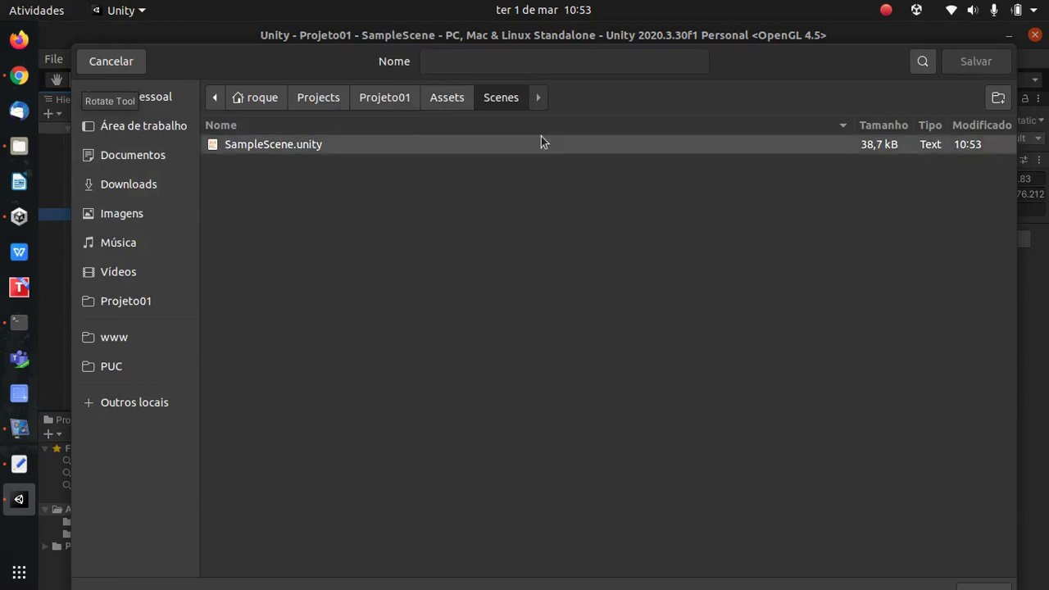
left_click(440, 55)
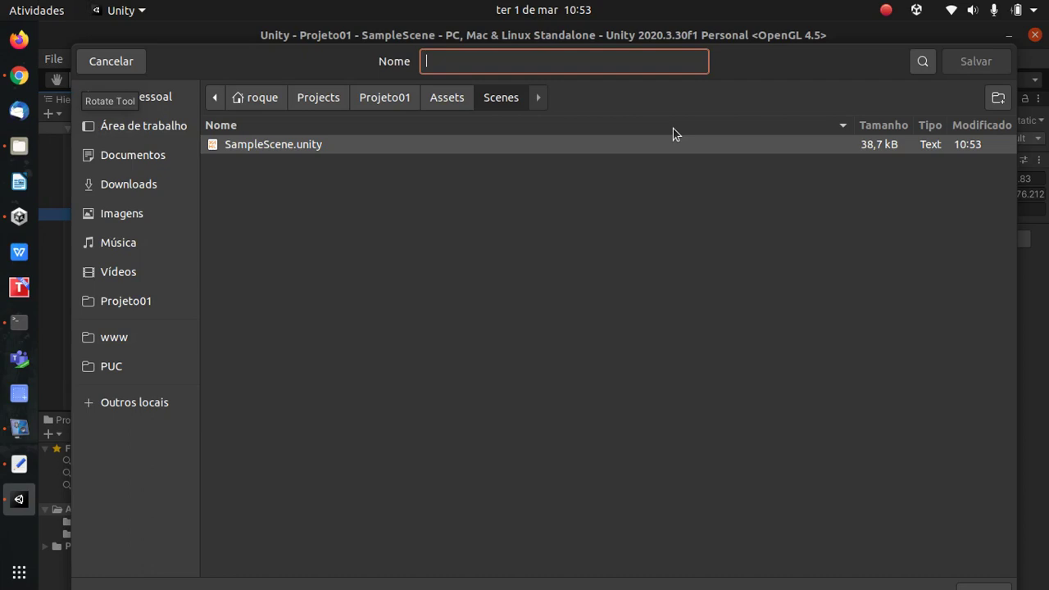
type("Mi")
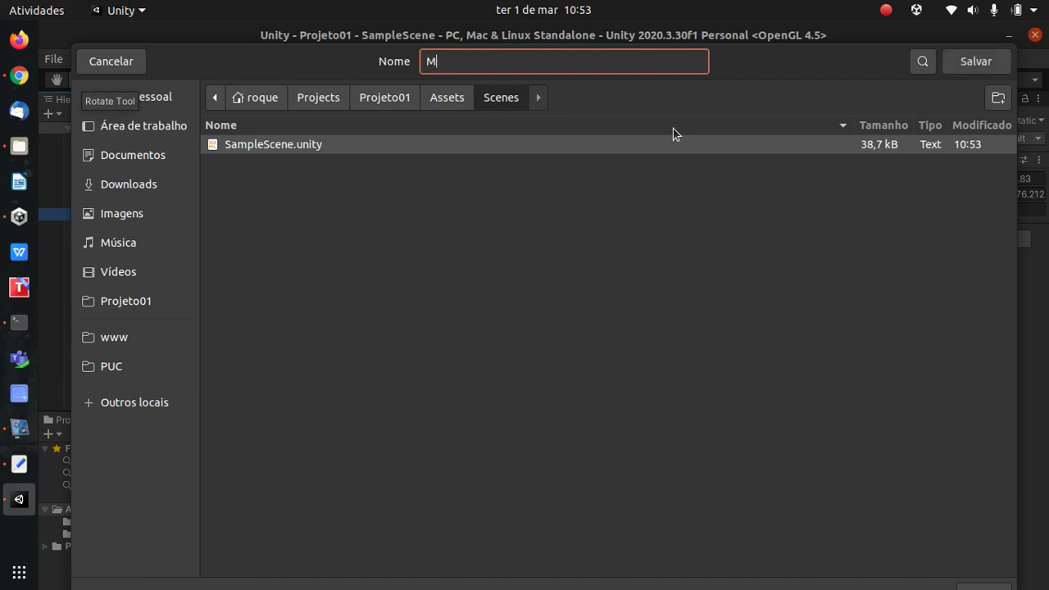
key("BackSpace")
key("BackSpace")
type("Personagem")
key("Return")
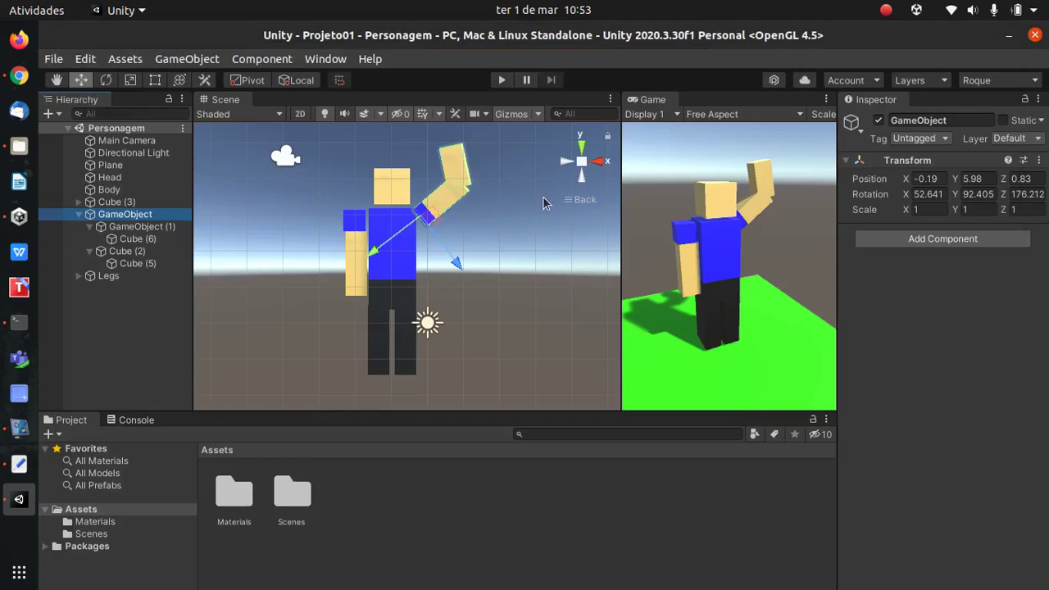
Select the Personagem scene asset in the Scenes folder and collapse GameObject in the hierarchy.
double_click(293, 496)
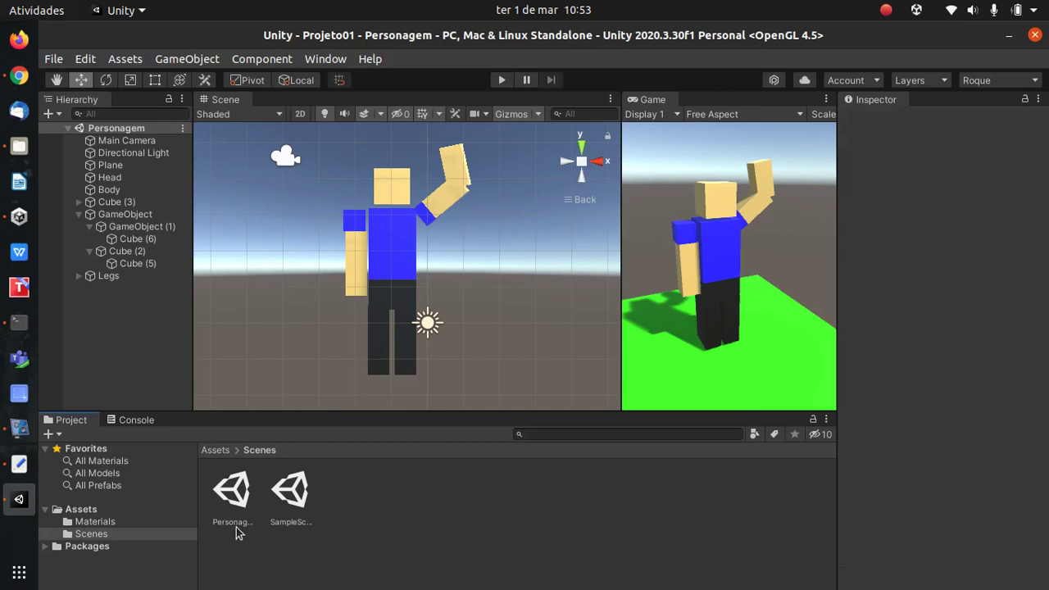
left_click(233, 510)
left_click(283, 501)
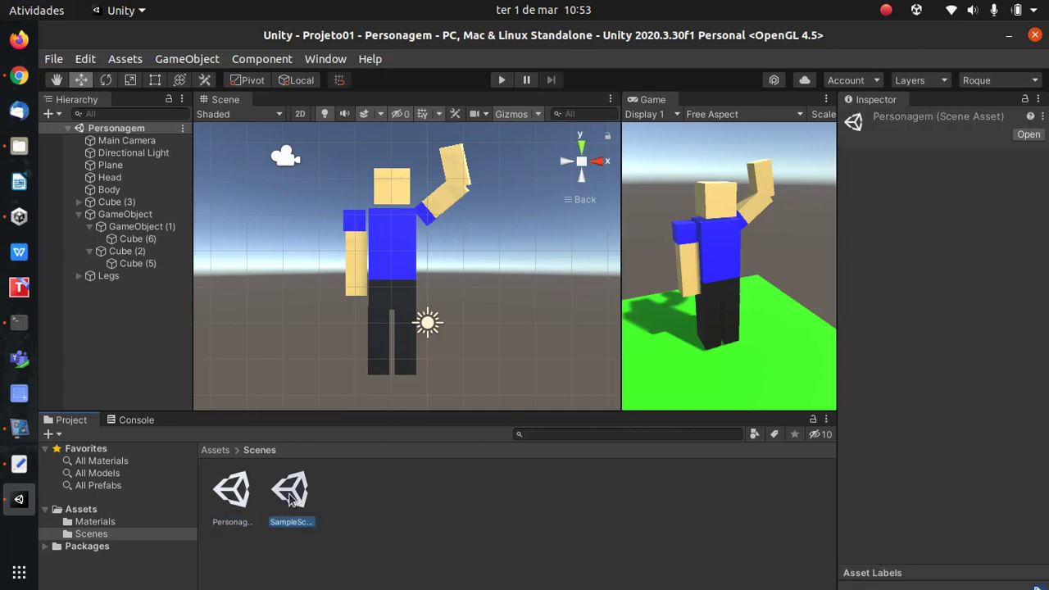
left_click(237, 504)
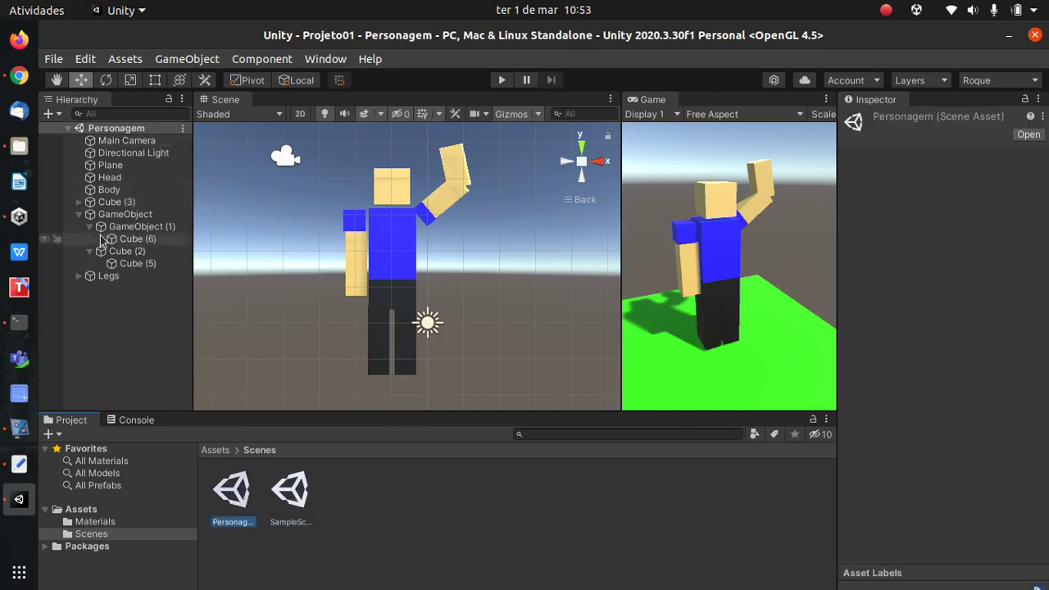
left_click(79, 214)
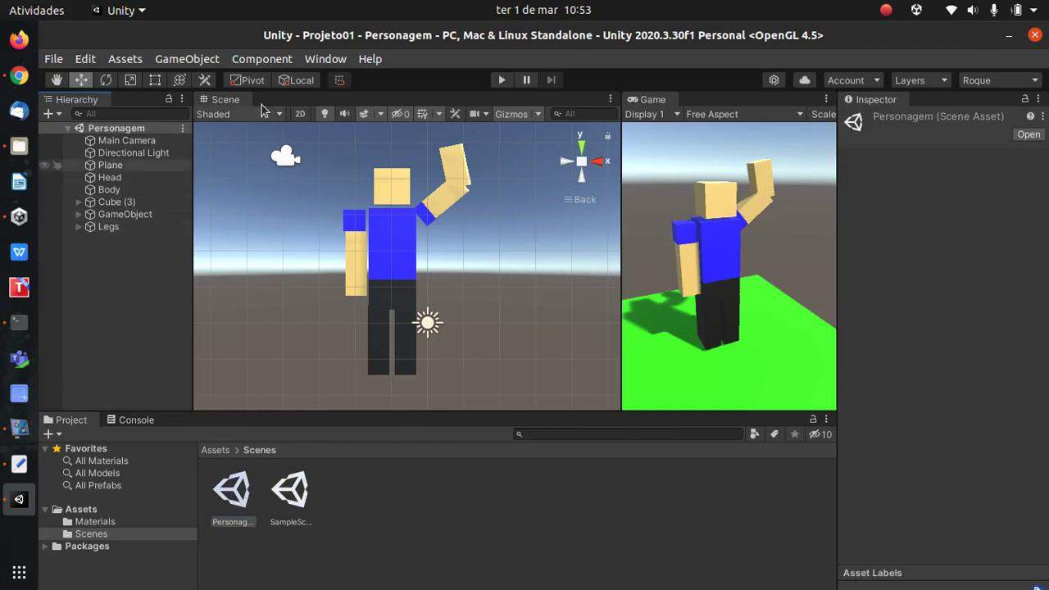
Open the Animation window, place it over the lower part of the editor and widen it until its timeline is visible.
left_click(326, 60)
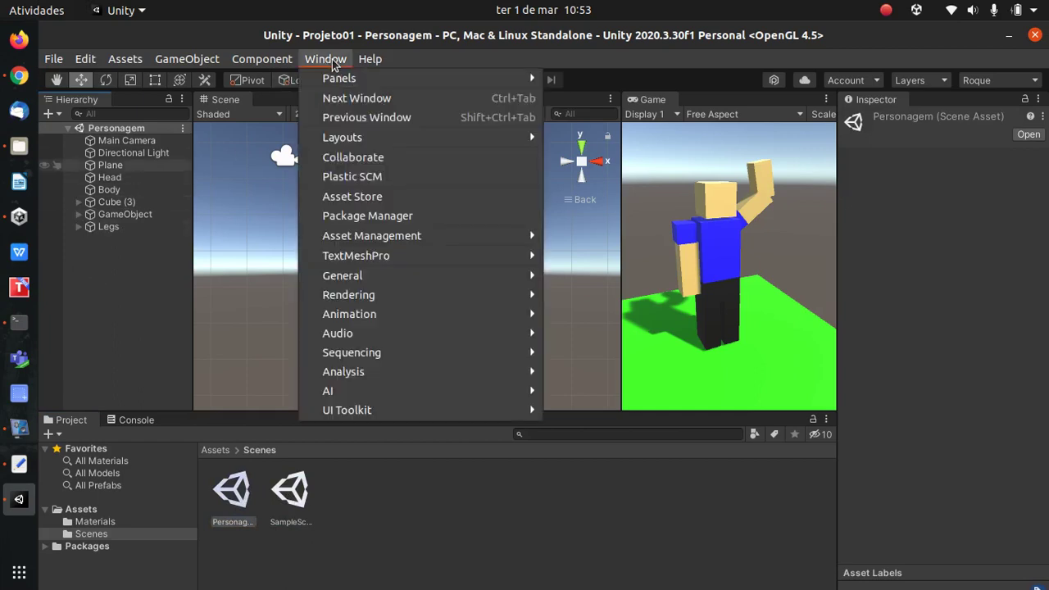
mouse_move(381, 321)
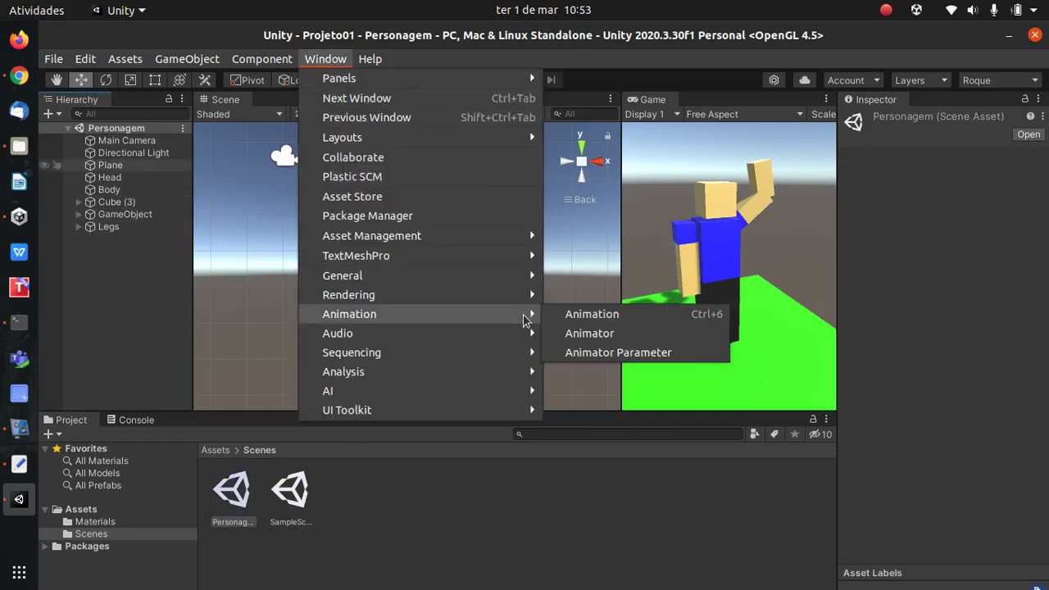
left_click(596, 317)
left_click_drag(424, 59, 621, 369)
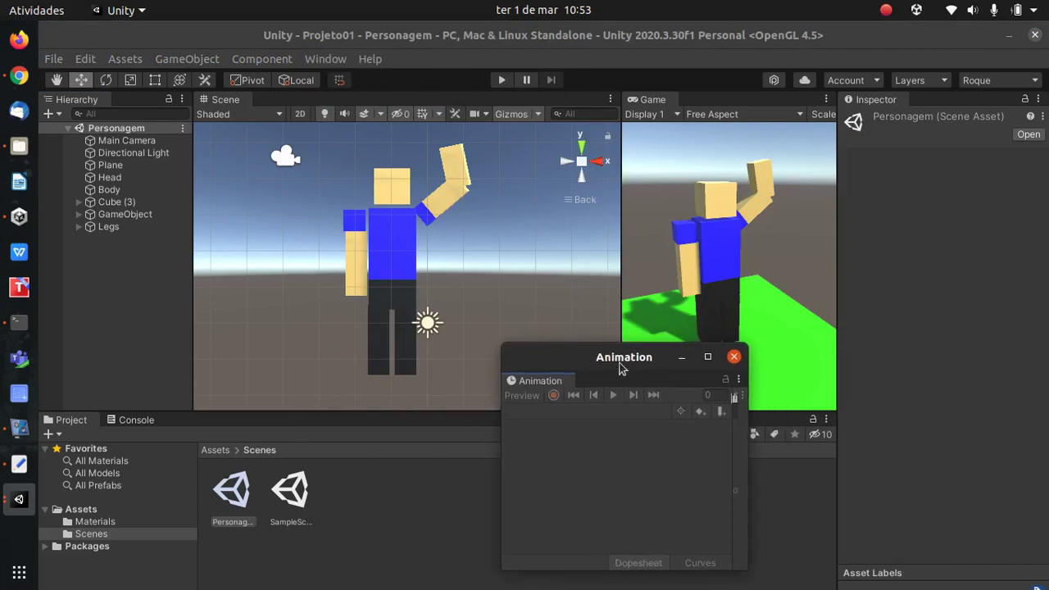
left_click_drag(742, 442, 975, 443)
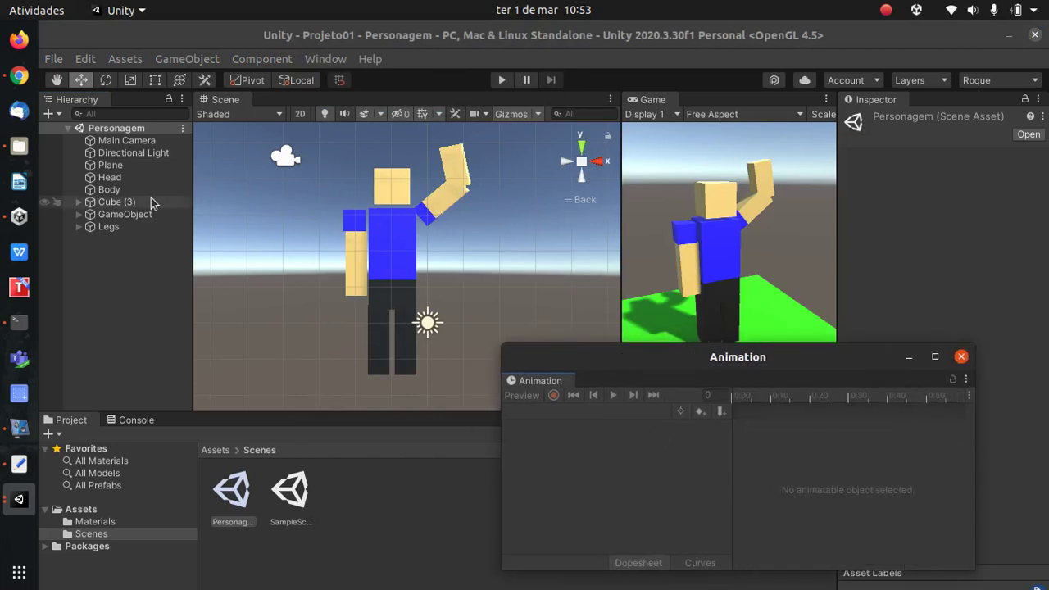
Create an animation clip named Tchau in the Scenes folder for the raised arm's parent GameObject.
left_click(420, 228)
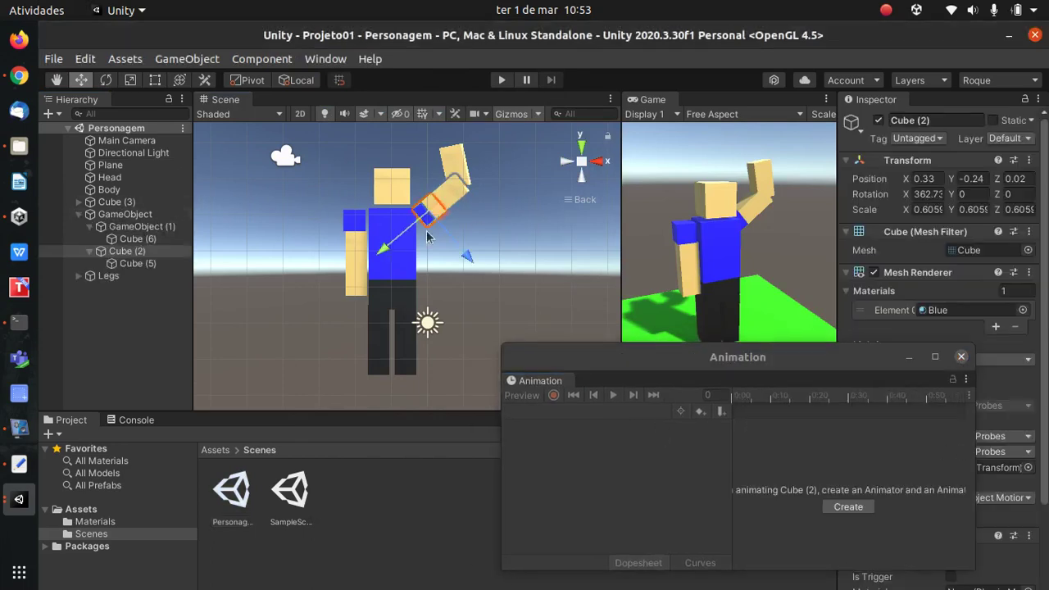
left_click(150, 228)
left_click(121, 215)
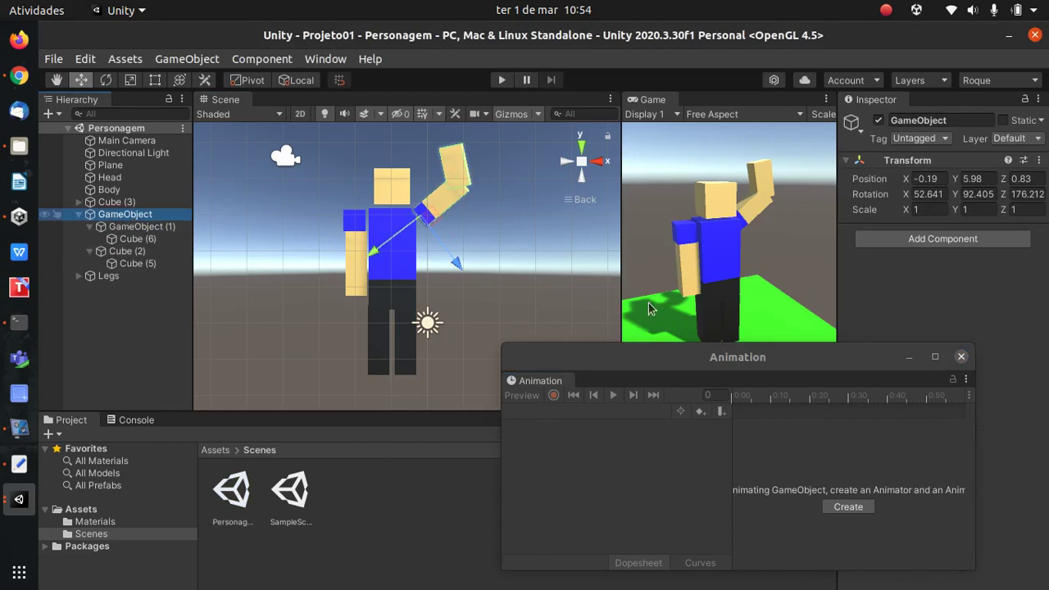
left_click_drag(733, 361, 716, 276)
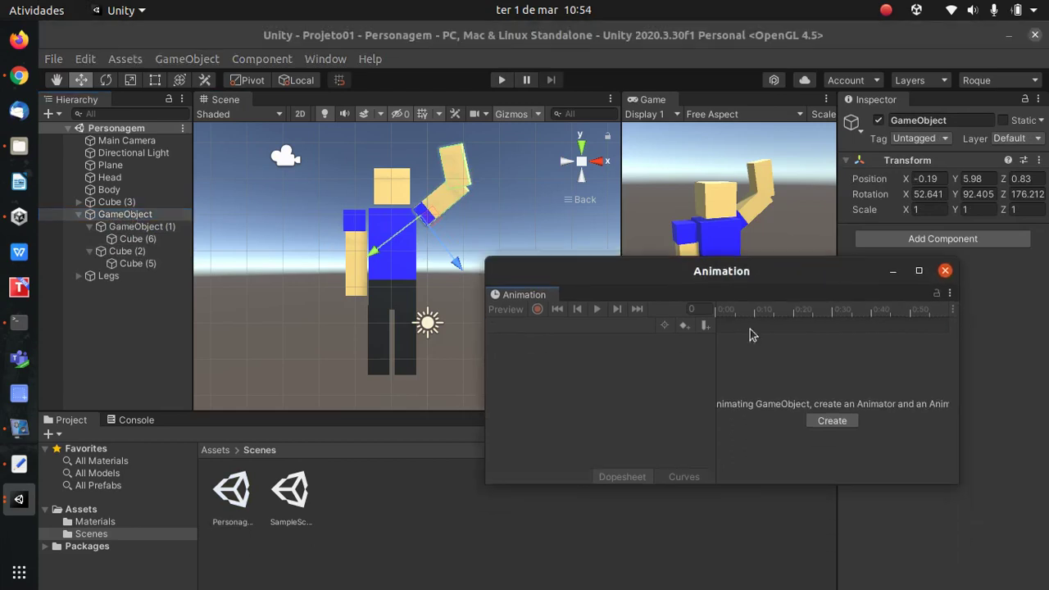
left_click(832, 422)
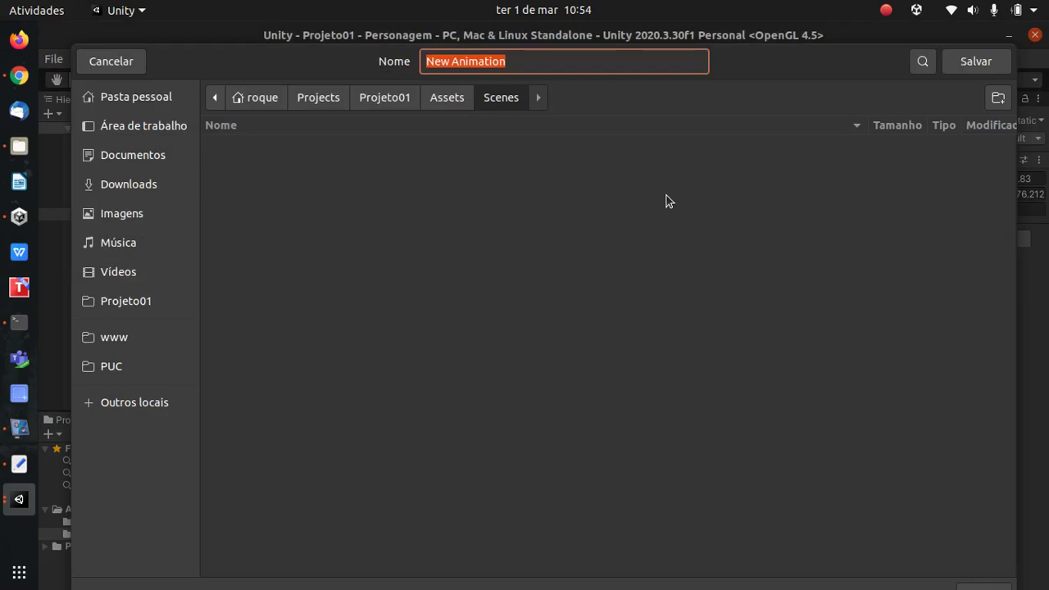
type("G")
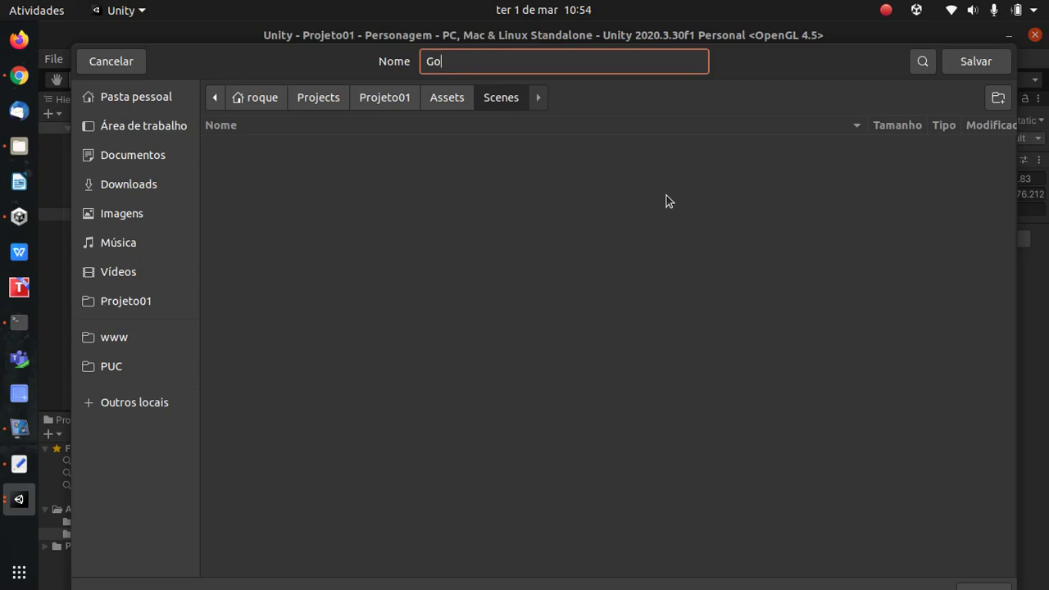
key("BackSpace")
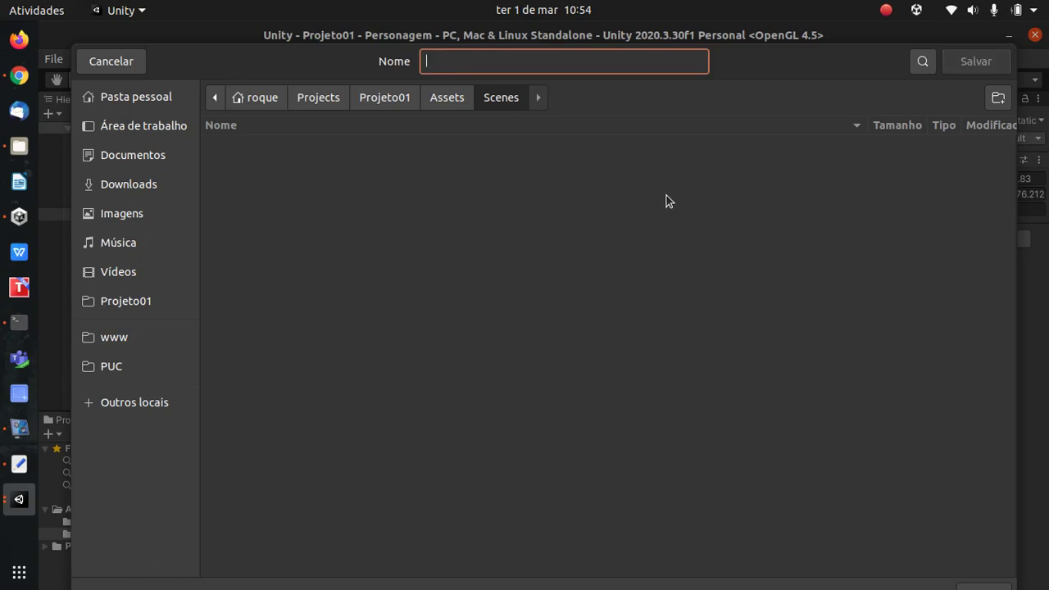
type("Tchau")
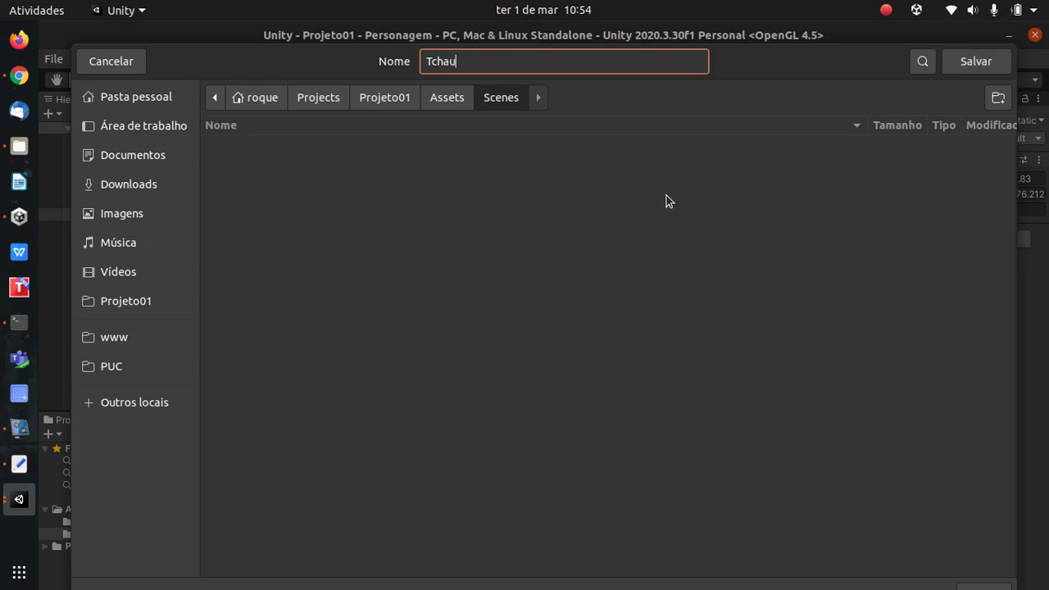
key("Return")
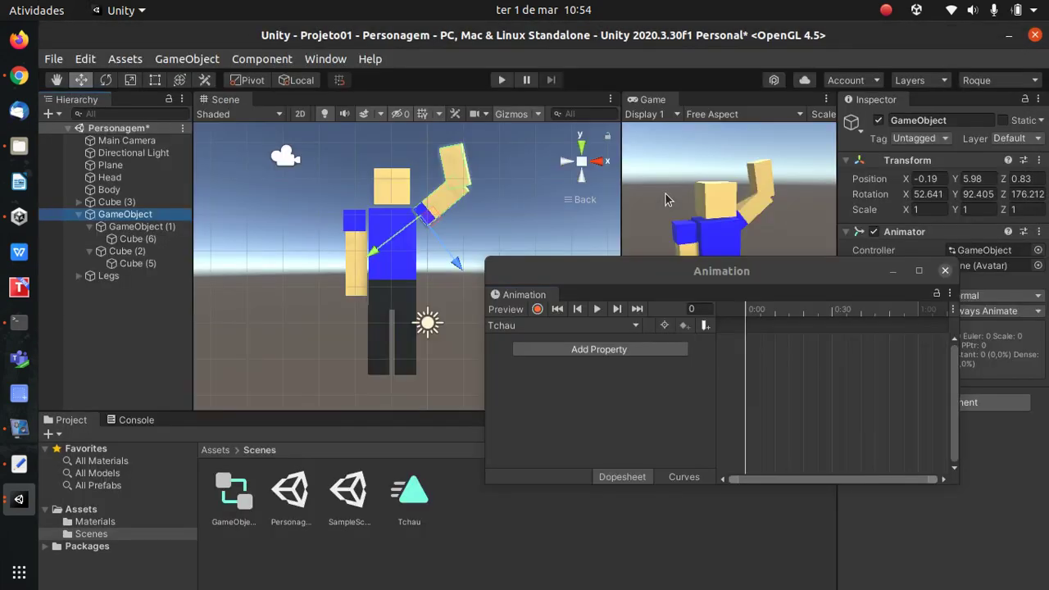
Widen the Animation window further and reposition it below the character's torso.
left_click_drag(485, 360, 278, 360)
left_click_drag(610, 271, 673, 224)
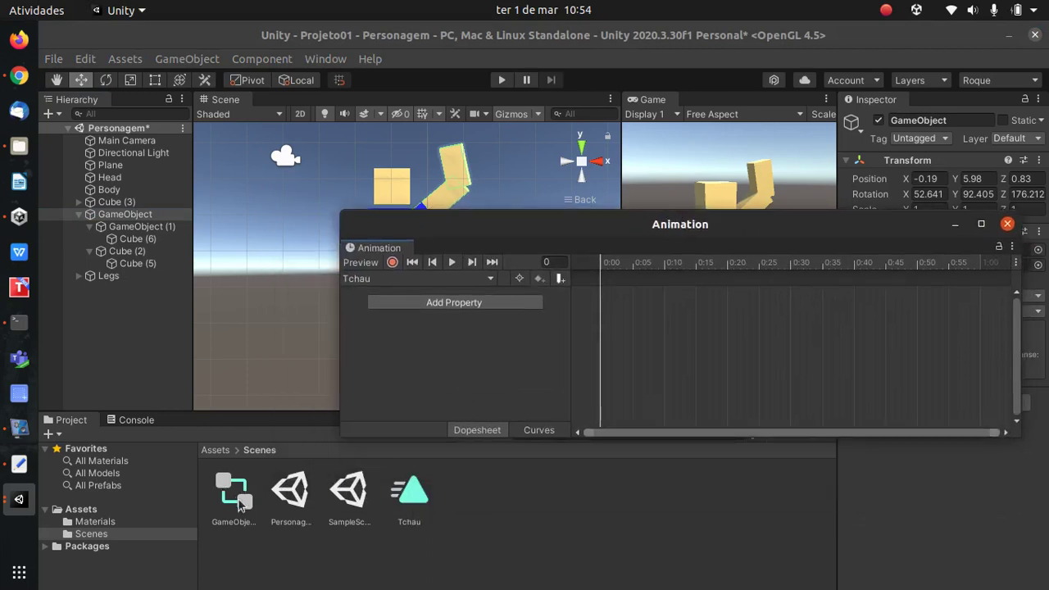
left_click_drag(627, 236, 632, 352)
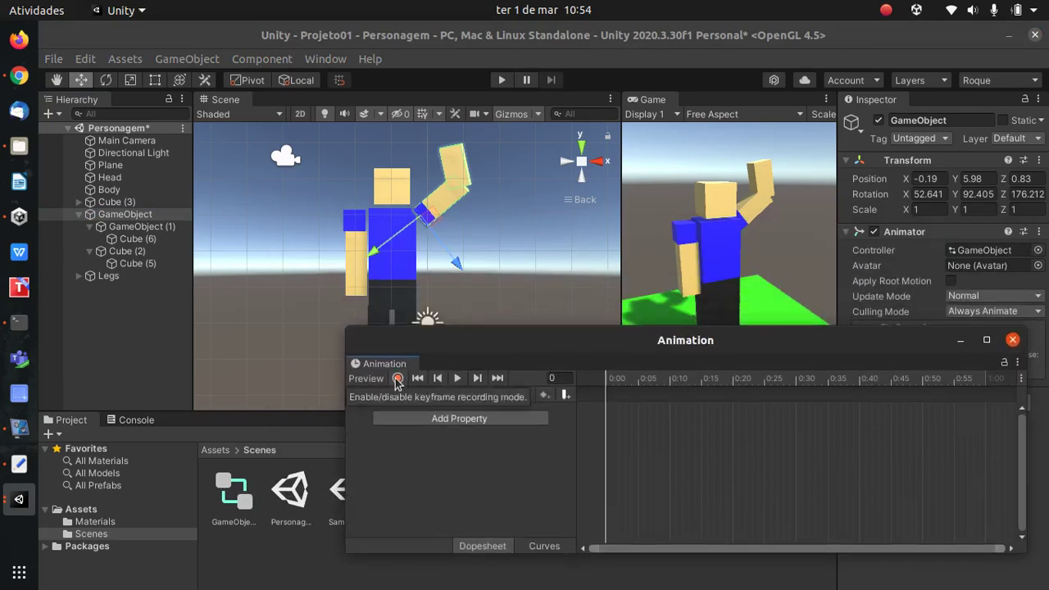
Enable keyframe recording and key the raised arm at frame 0, rotated down to about X 72.9, Y -77.1, Z 7.8.
left_click(397, 379)
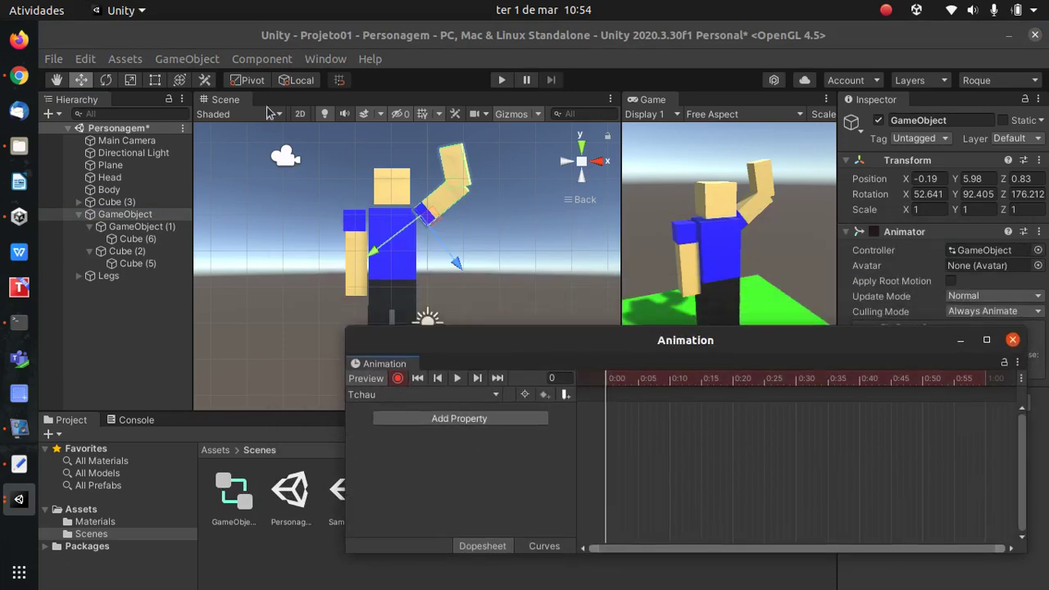
left_click(108, 83)
left_click_drag(476, 192, 495, 221)
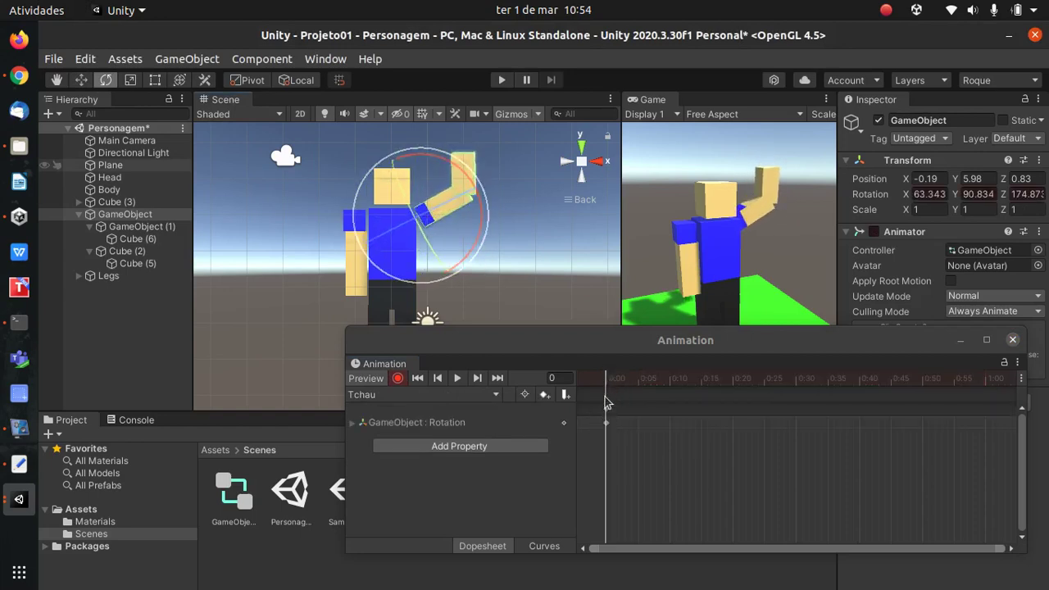
left_click(609, 417)
left_click(606, 408)
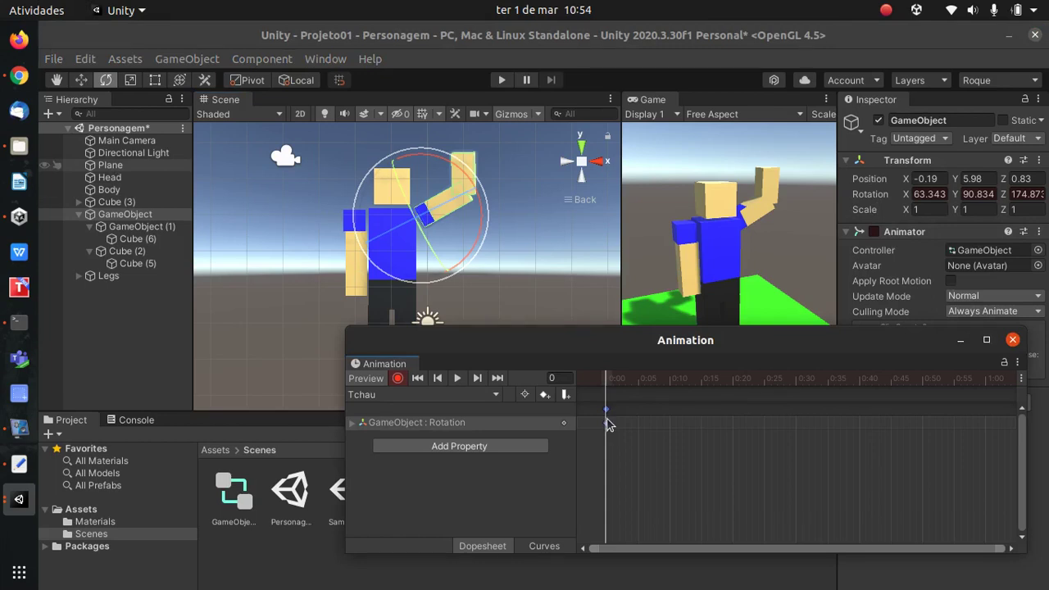
left_click_drag(482, 218, 460, 309)
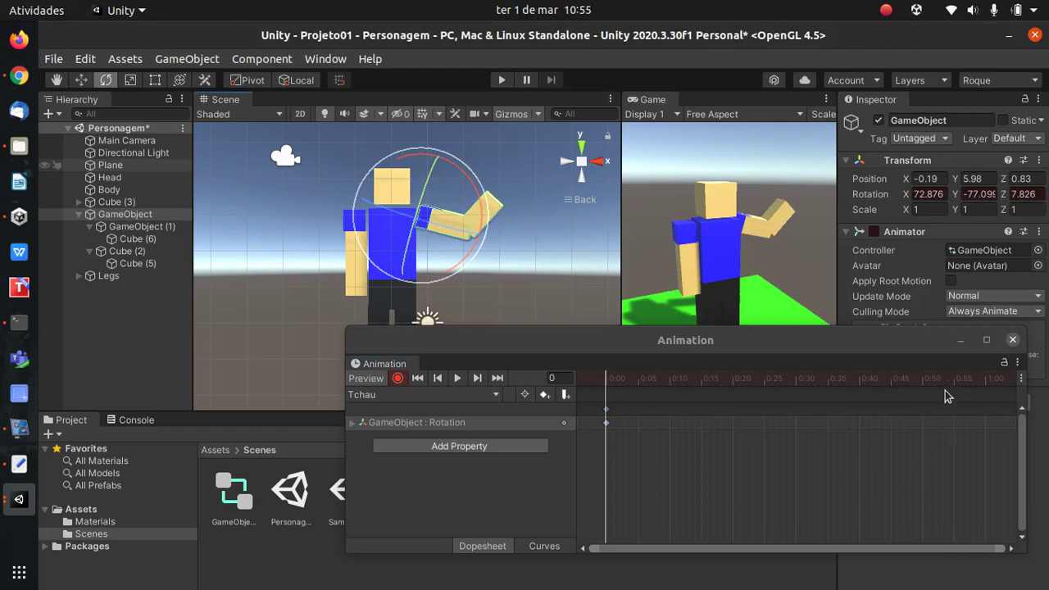
Key the arm at frame 60, rotated up to about X 57.5, Y 91.8, Z 175.7, and scrub back to frame 0.
scroll(943, 402, "down", 3)
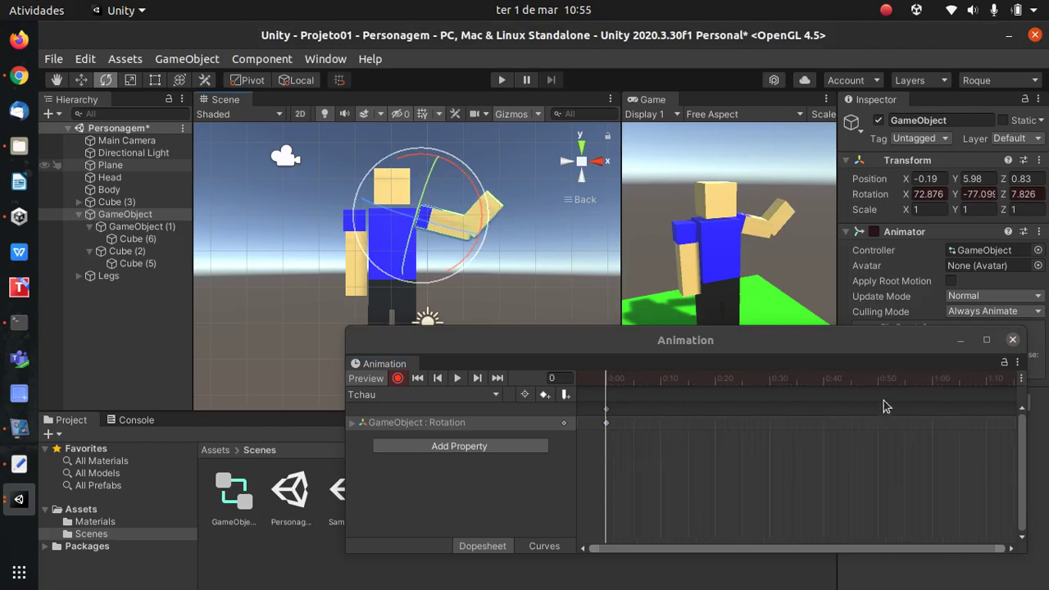
left_click(933, 381)
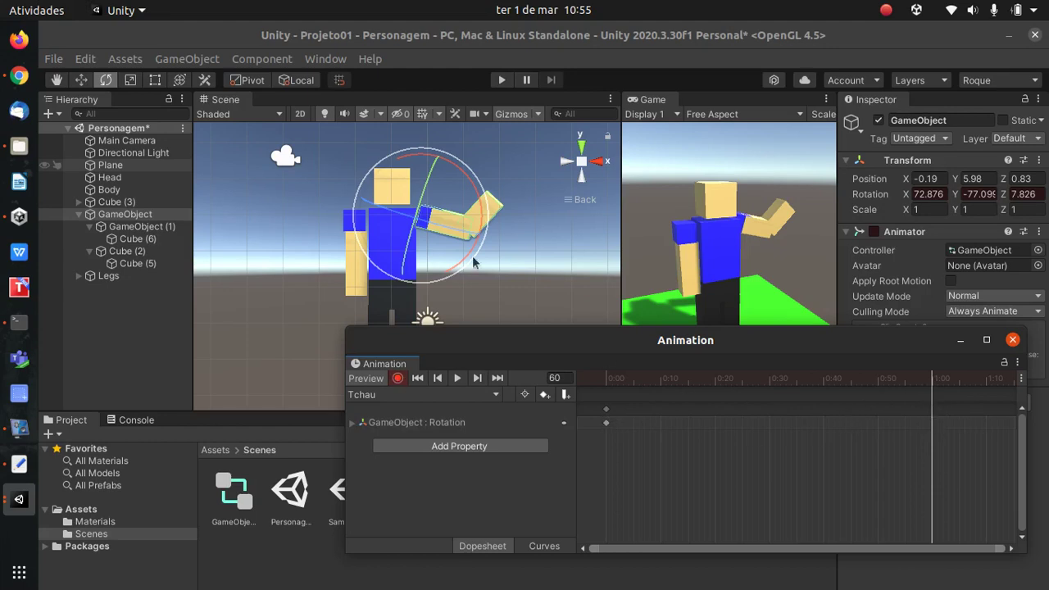
left_click_drag(482, 225, 321, 114)
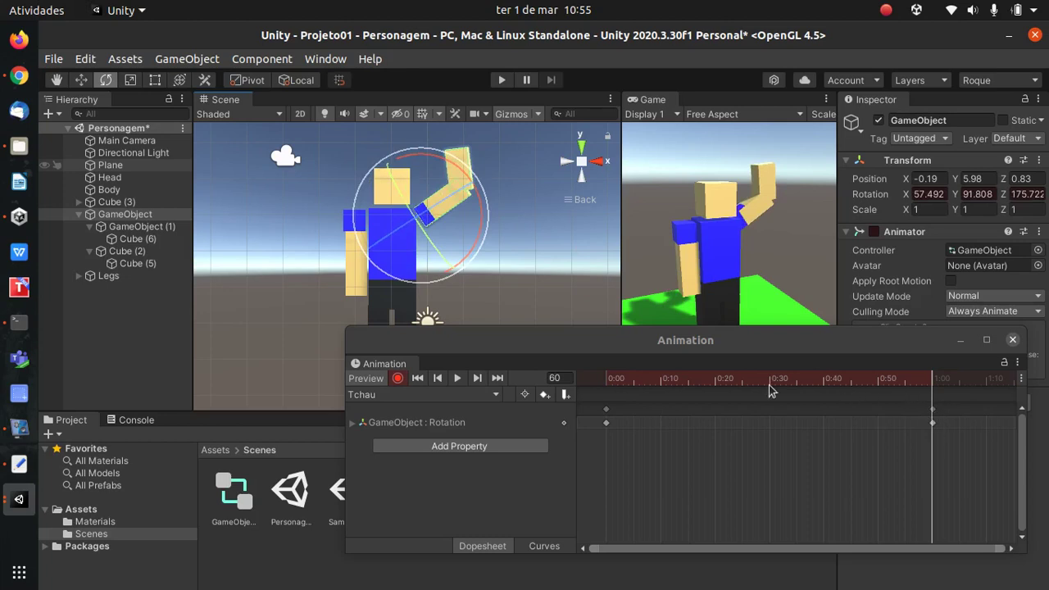
left_click_drag(696, 381, 606, 393)
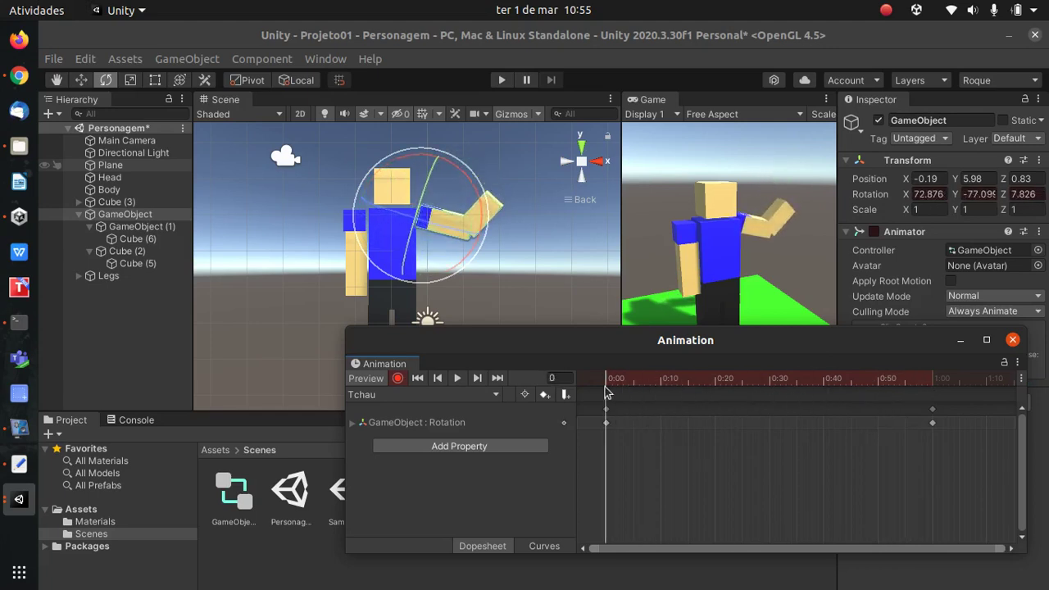
Copy the arm's first rotation keyframe to frame 122, near the 2:00 mark of the timeline.
scroll(777, 489, "down", 4)
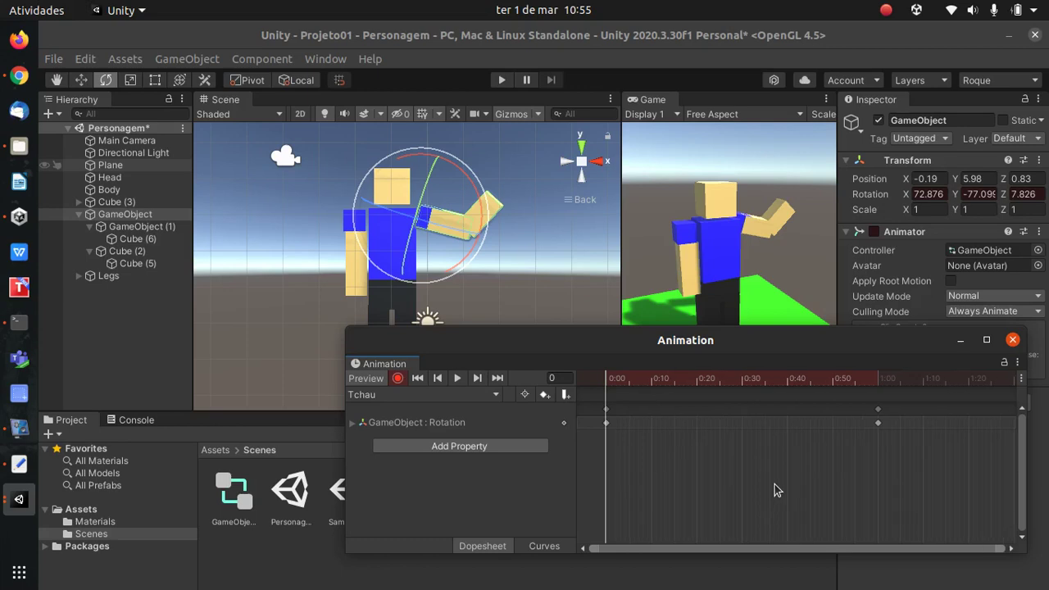
scroll(777, 489, "down", 4)
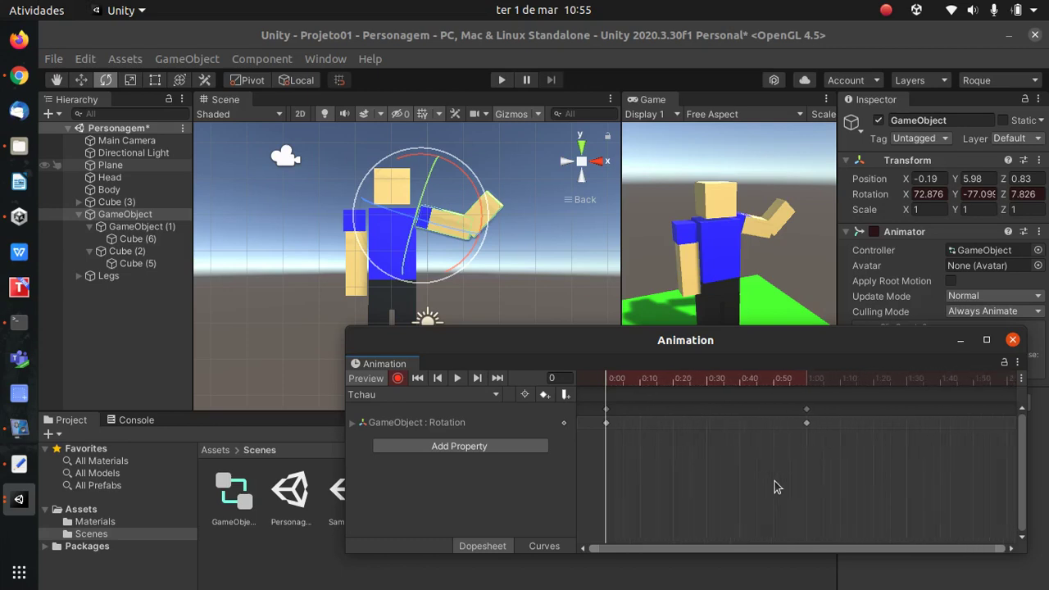
scroll(777, 486, "down", 3)
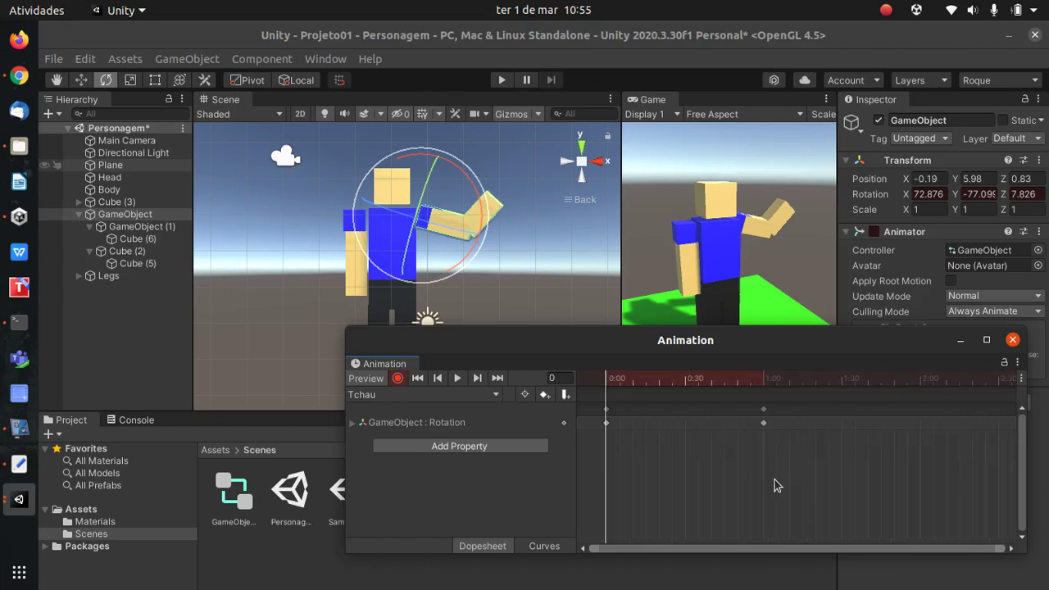
left_click(921, 384)
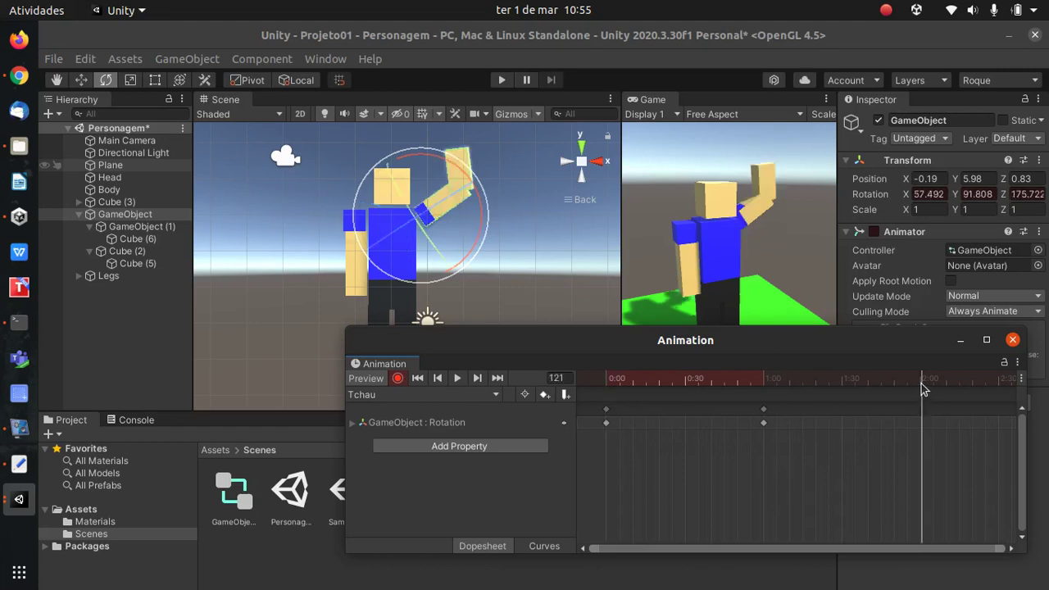
left_click(606, 422)
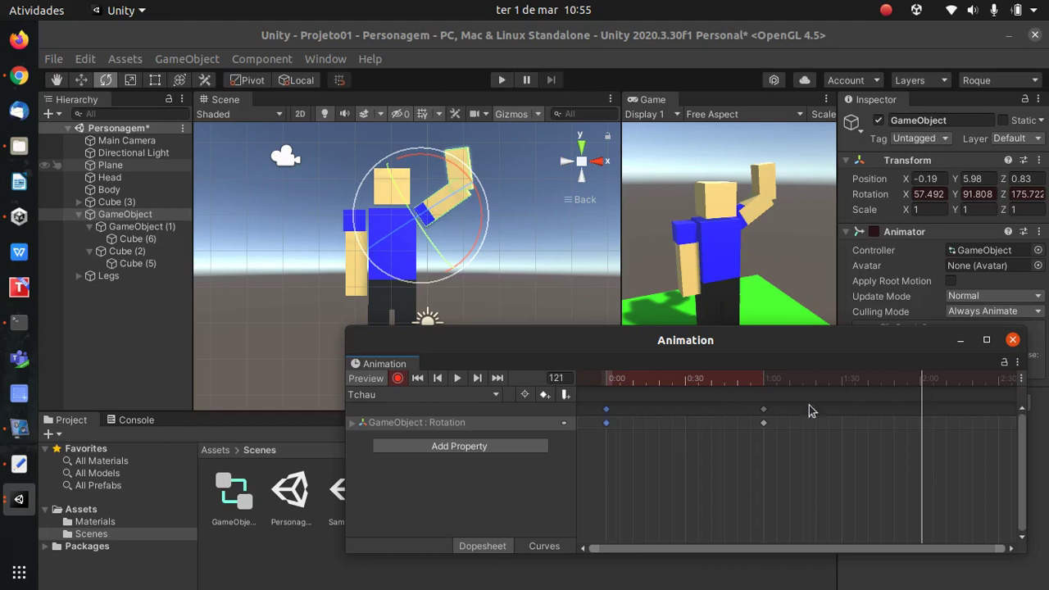
left_click(925, 380)
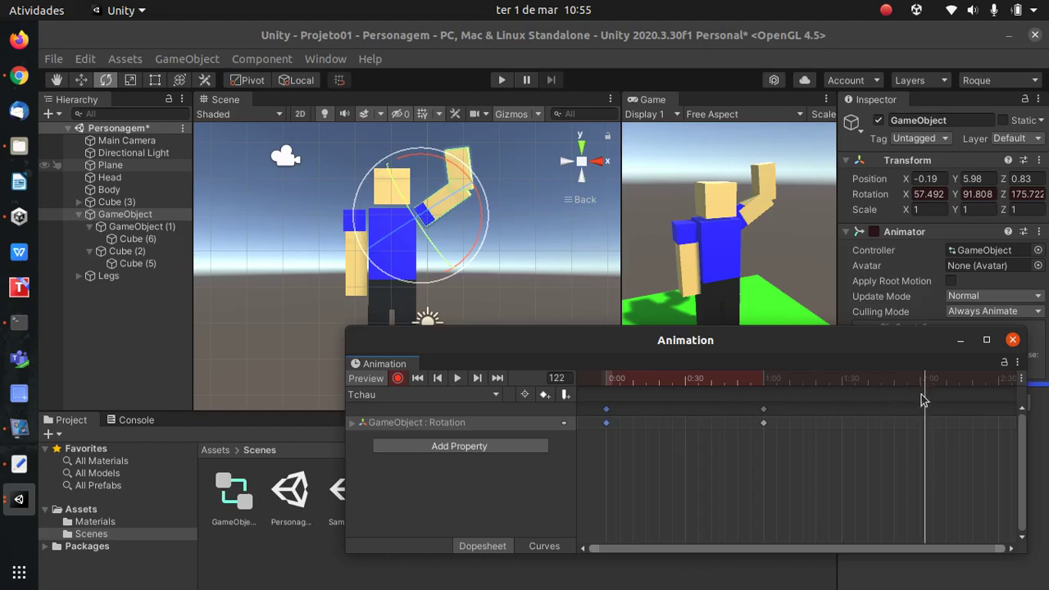
key("ctrl+v")
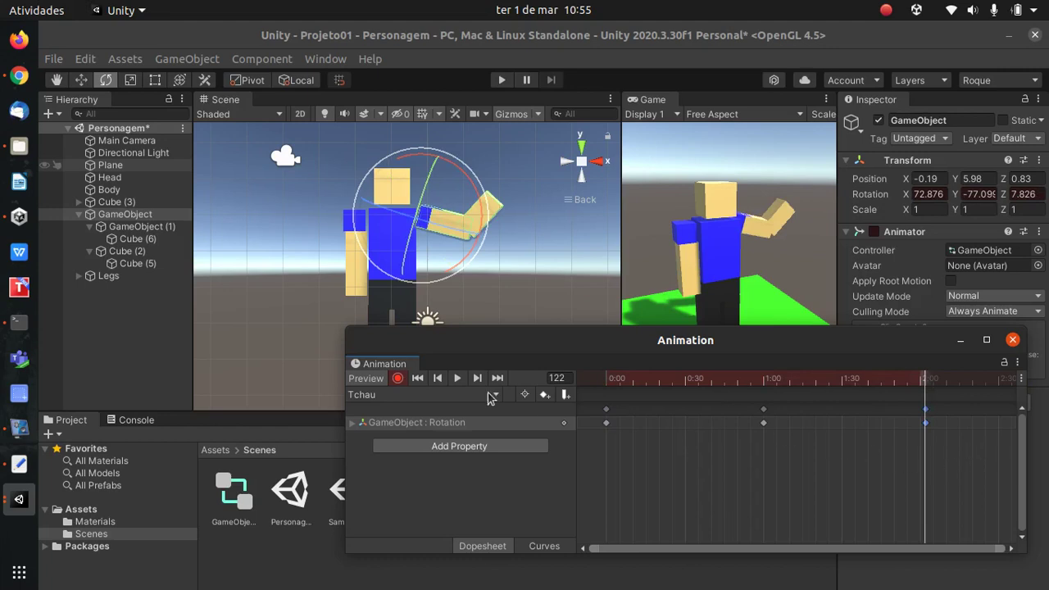
Preview the Tchau arm animation, stop the playback and turn off keyframe recording.
left_click(456, 378)
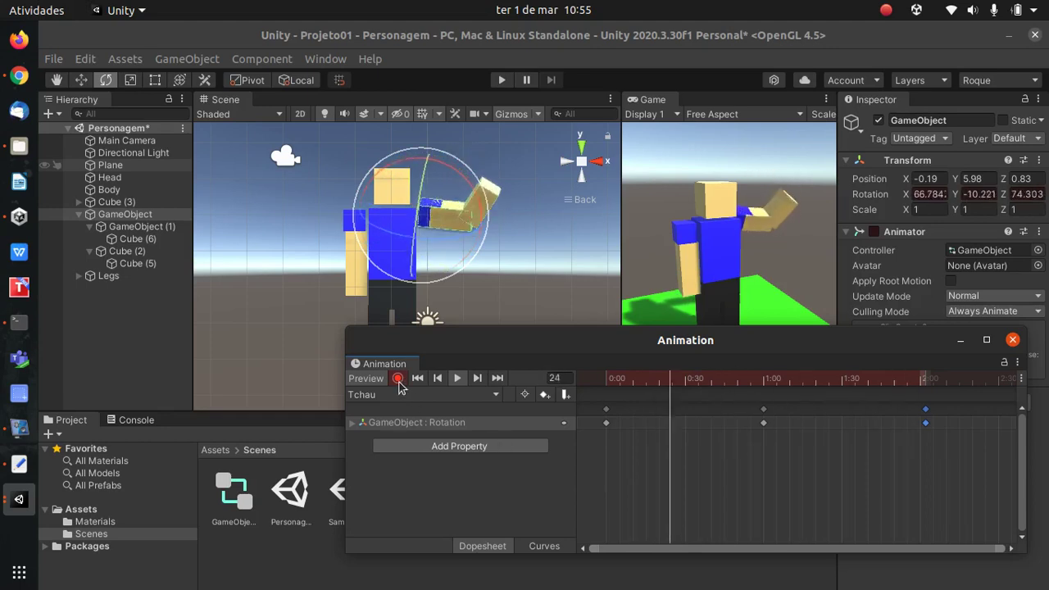
left_click(457, 383)
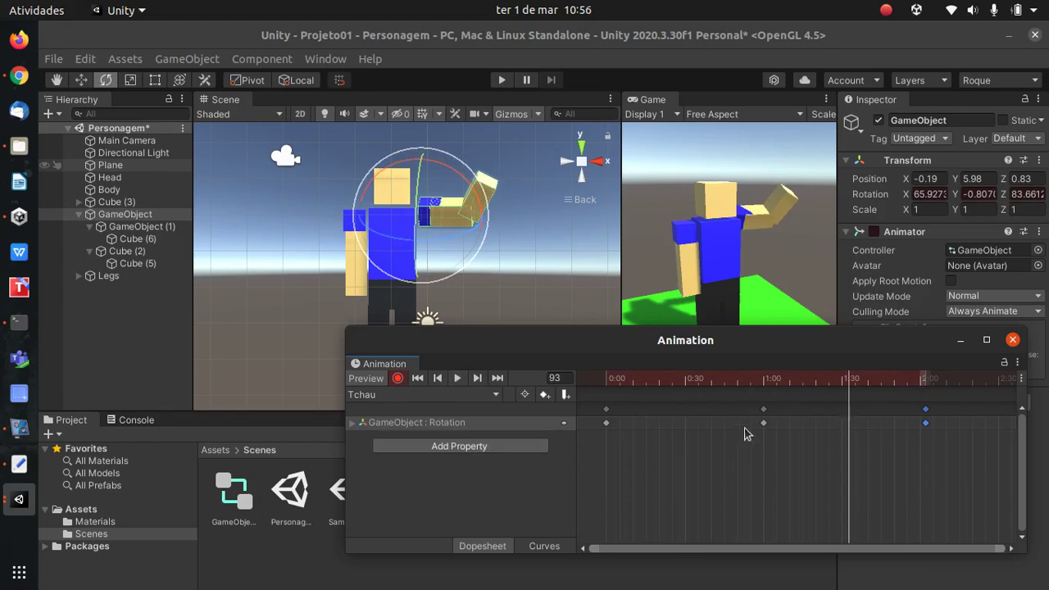
left_click(398, 379)
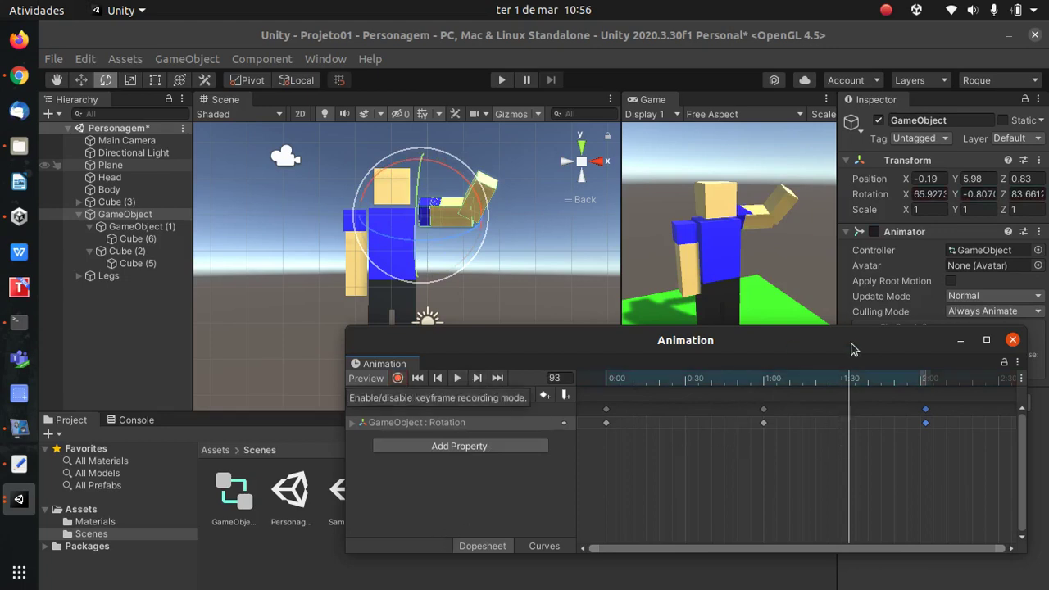
Close the Animation window and widen the Game view beside the Scene view.
left_click(1013, 340)
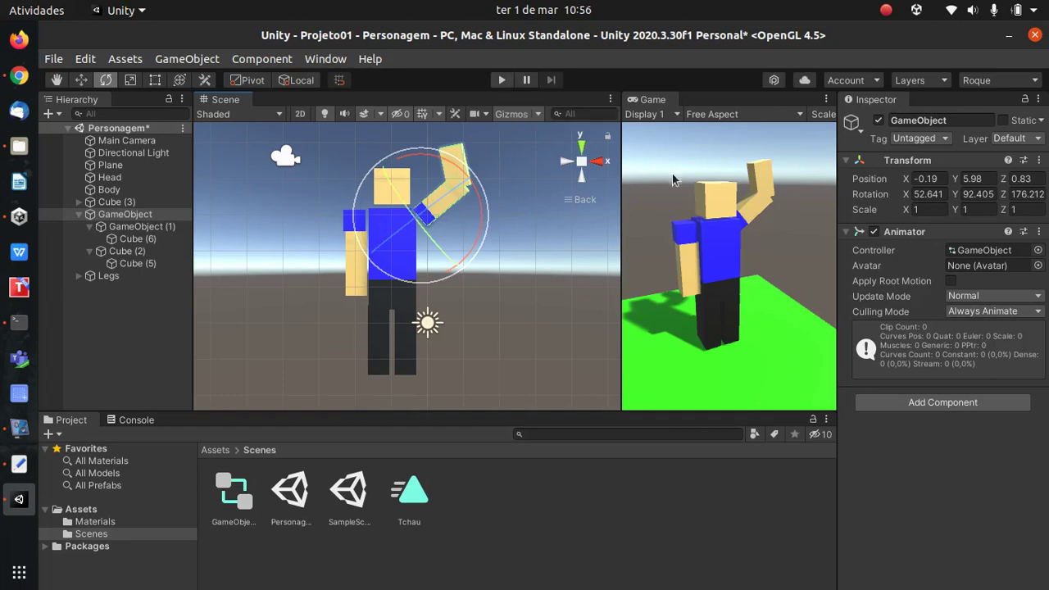
left_click_drag(622, 185, 514, 186)
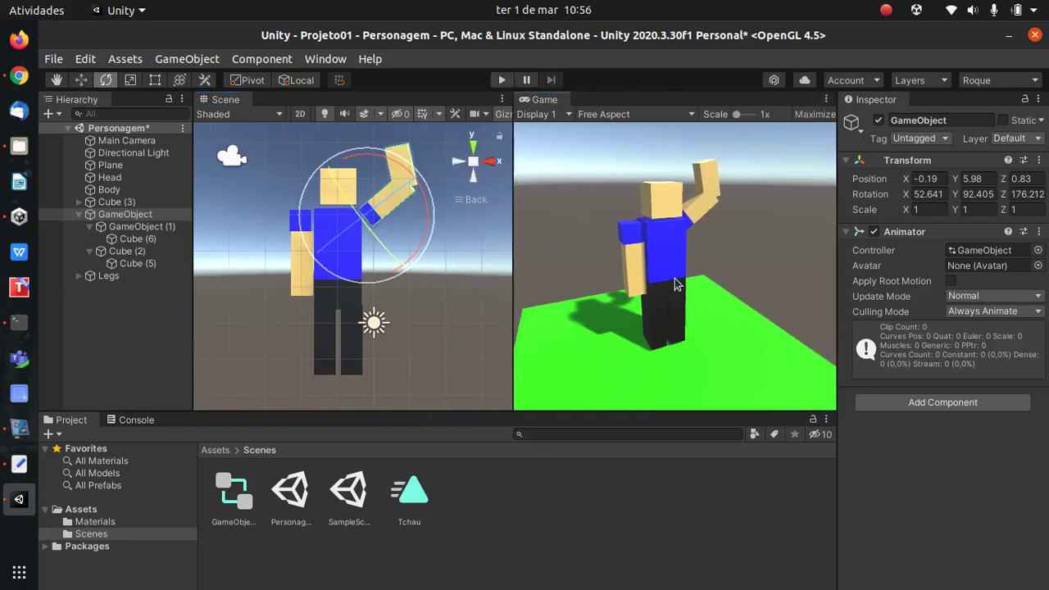
left_click_drag(509, 277, 533, 277)
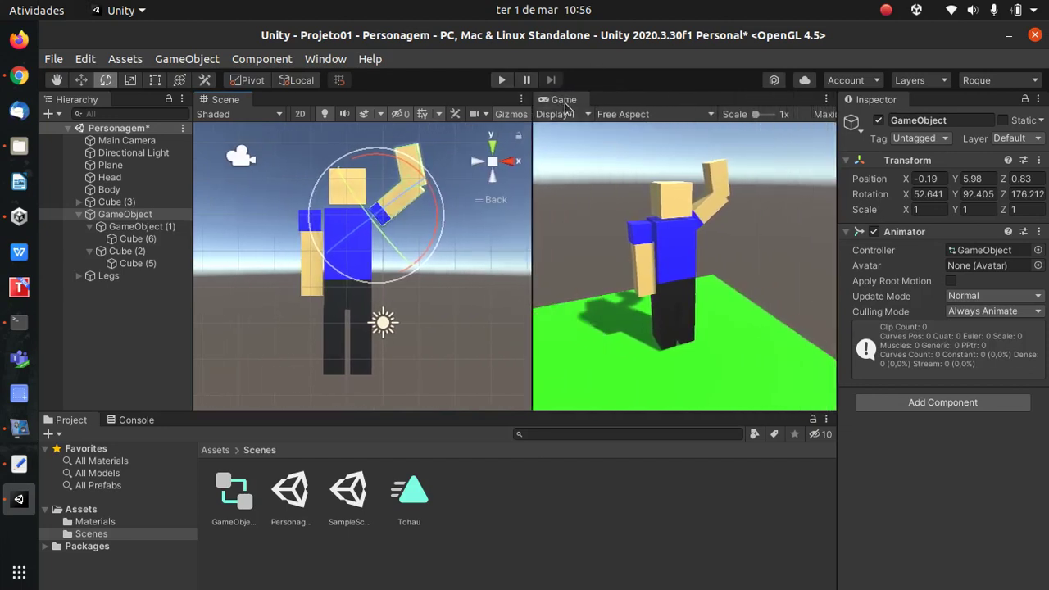
Widen the Game view and set its aspect ratio to 16:9.
left_click(621, 117)
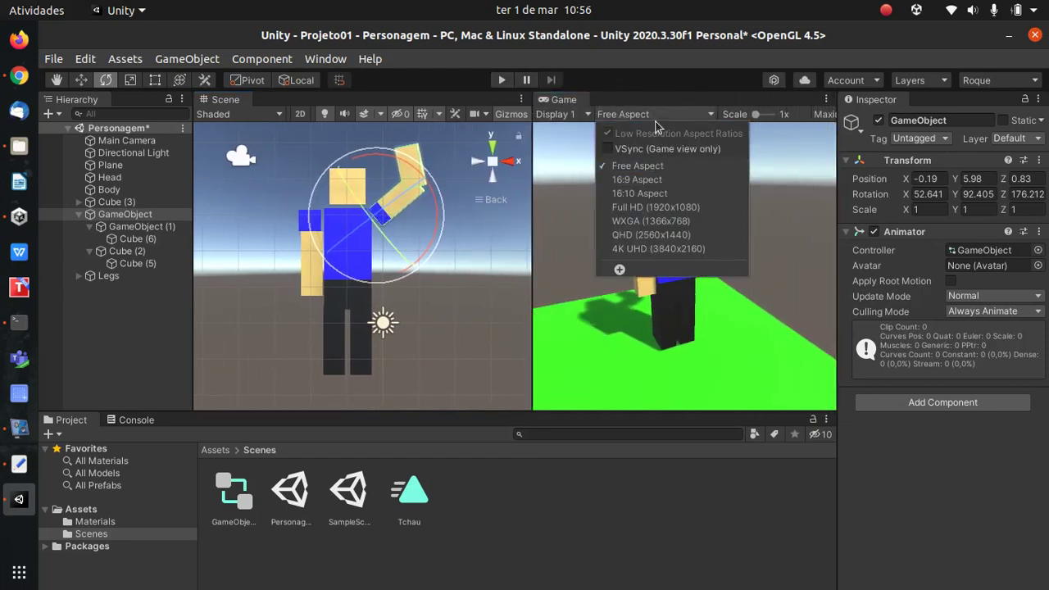
left_click(624, 119)
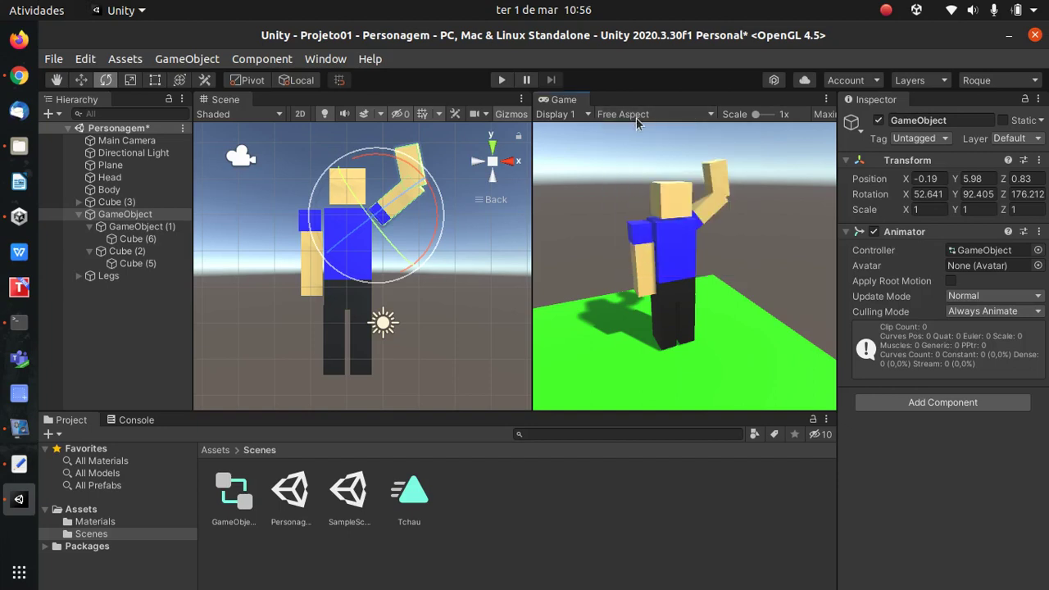
left_click_drag(531, 177, 468, 197)
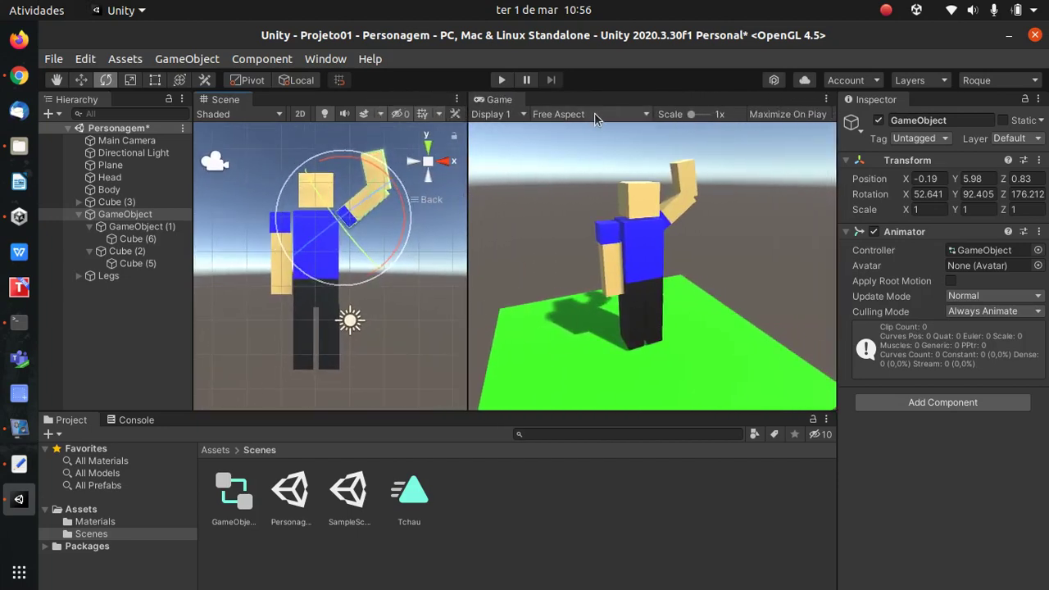
left_click(563, 117)
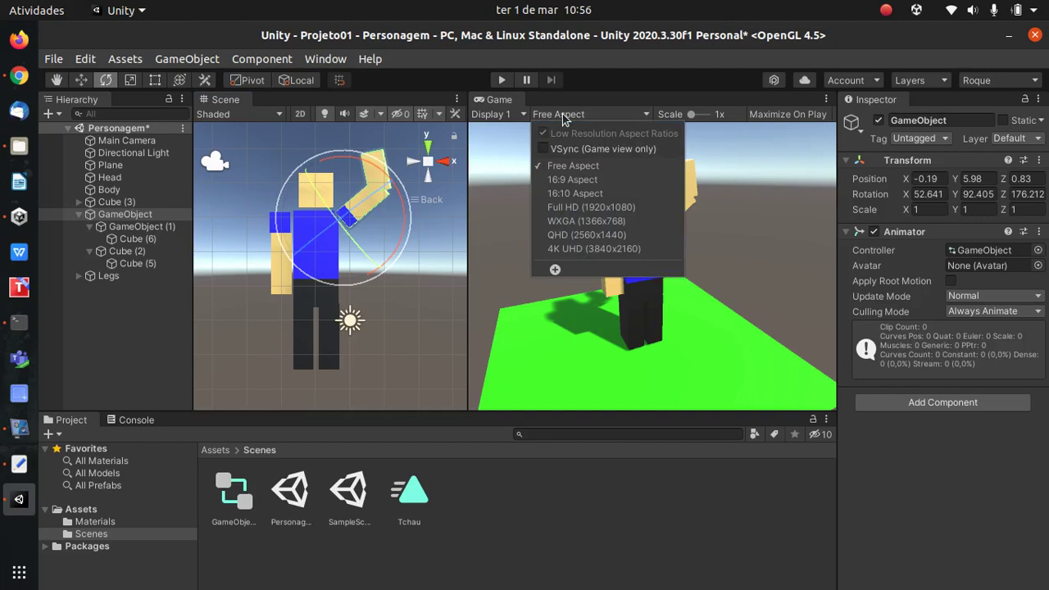
left_click(568, 180)
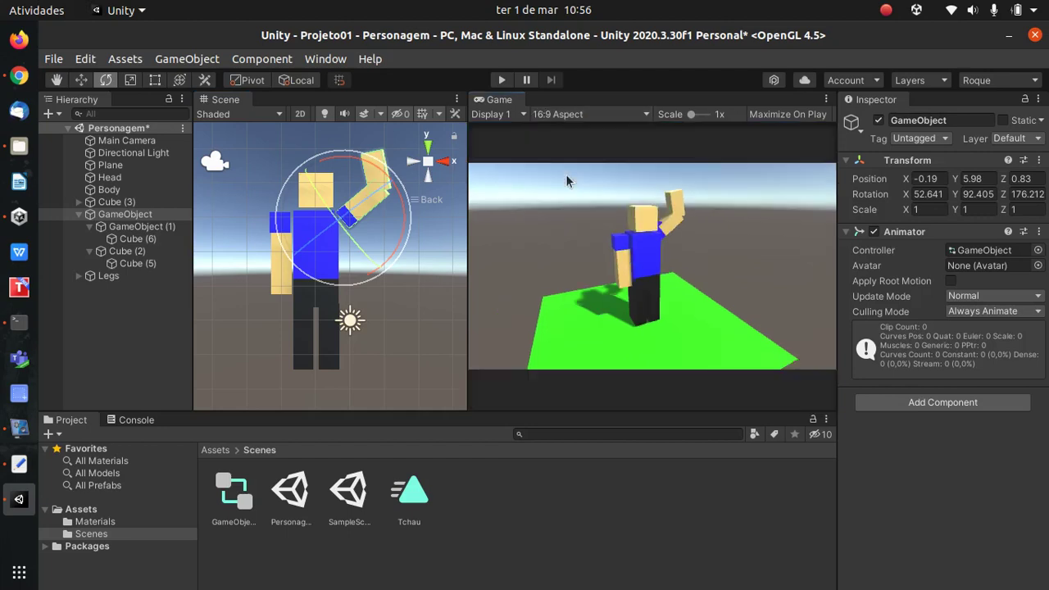
left_click(557, 115)
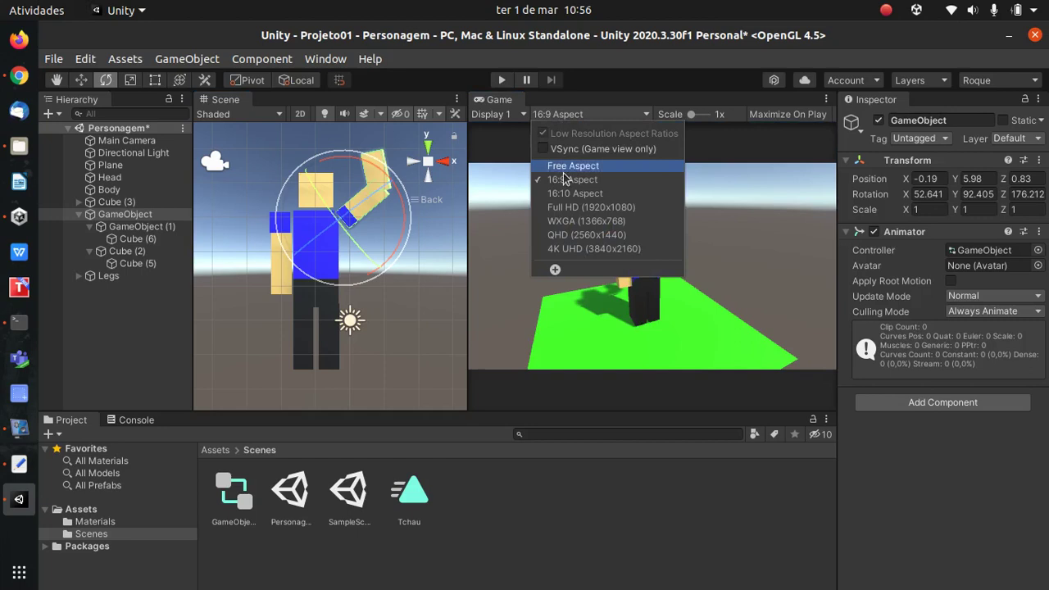
left_click(568, 194)
left_click(568, 116)
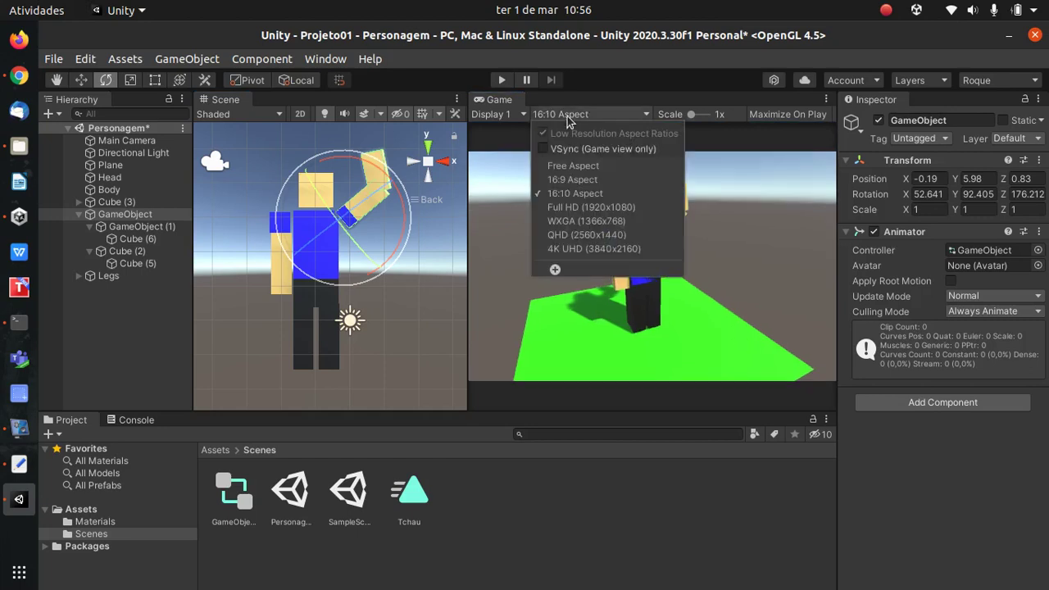
left_click(574, 180)
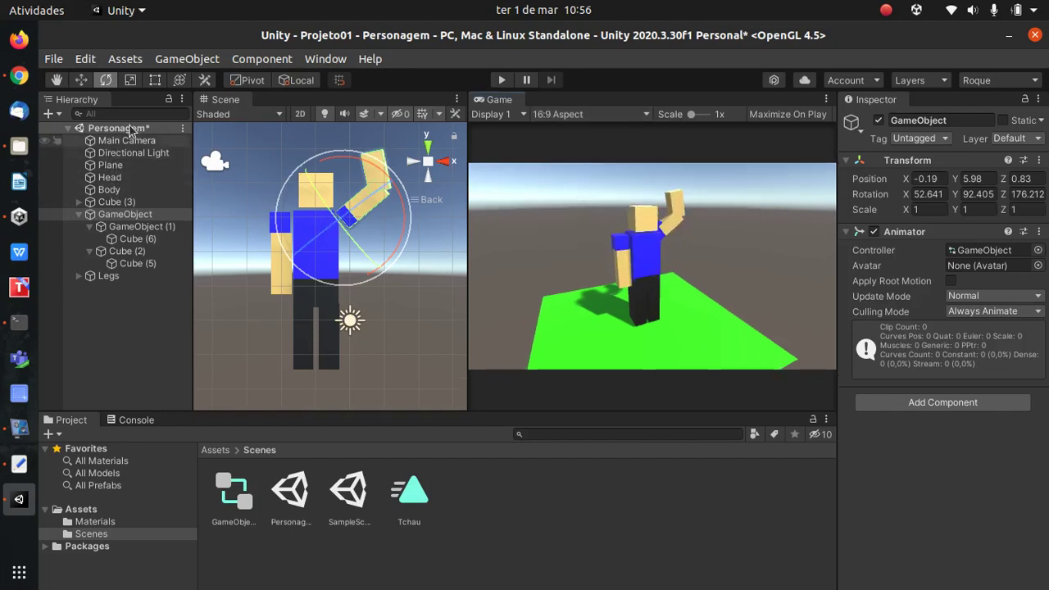
Collapse the arm's GameObject hierarchy and move the Main Camera closer to the character, to about X -3.23, Y 7.61, Z -5.33.
left_click(82, 217)
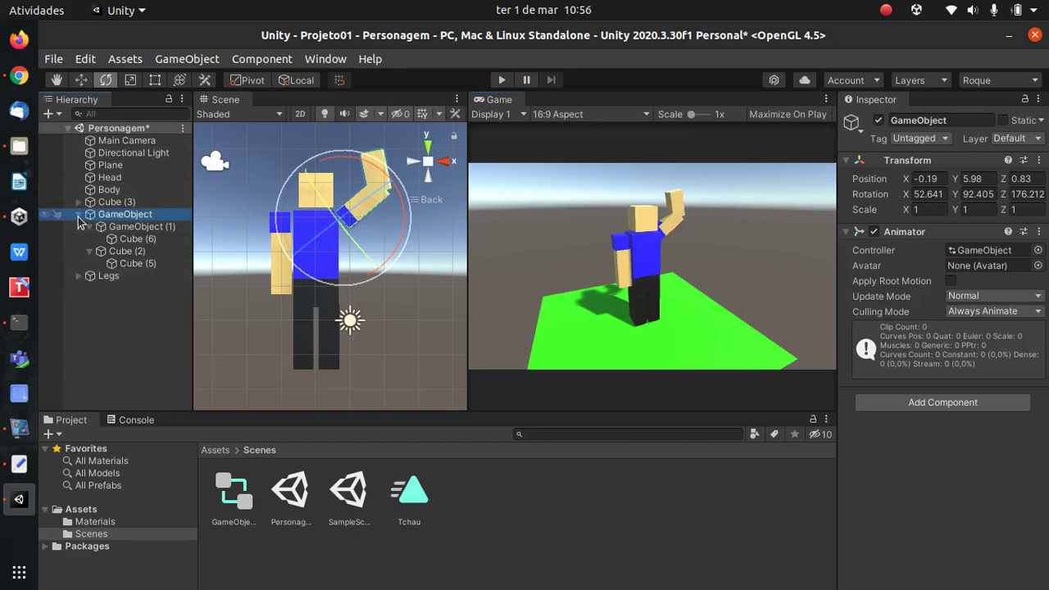
left_click(79, 215)
left_click(127, 142)
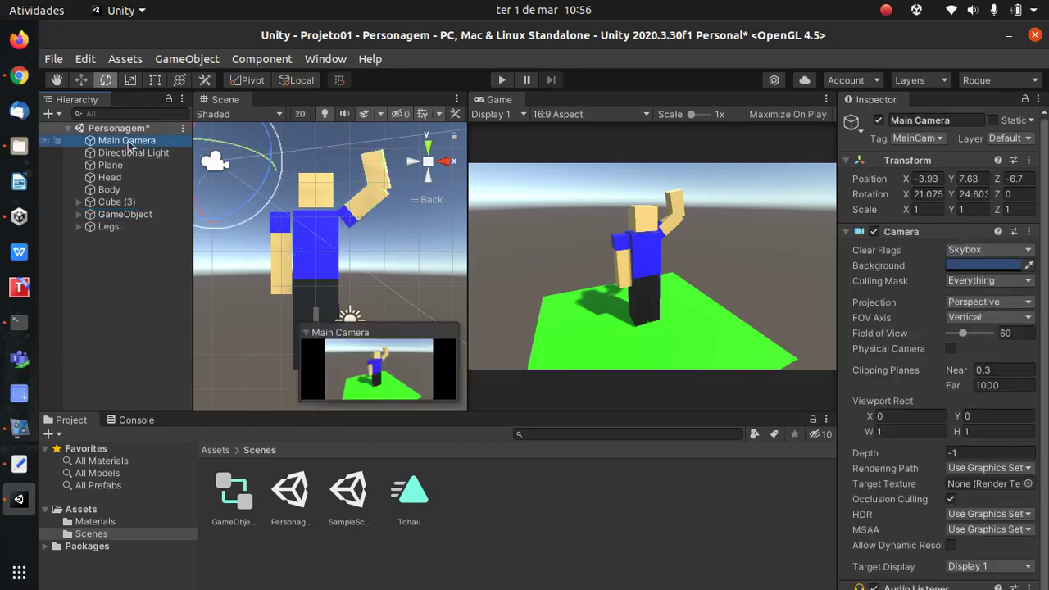
scroll(348, 240, "down", 5)
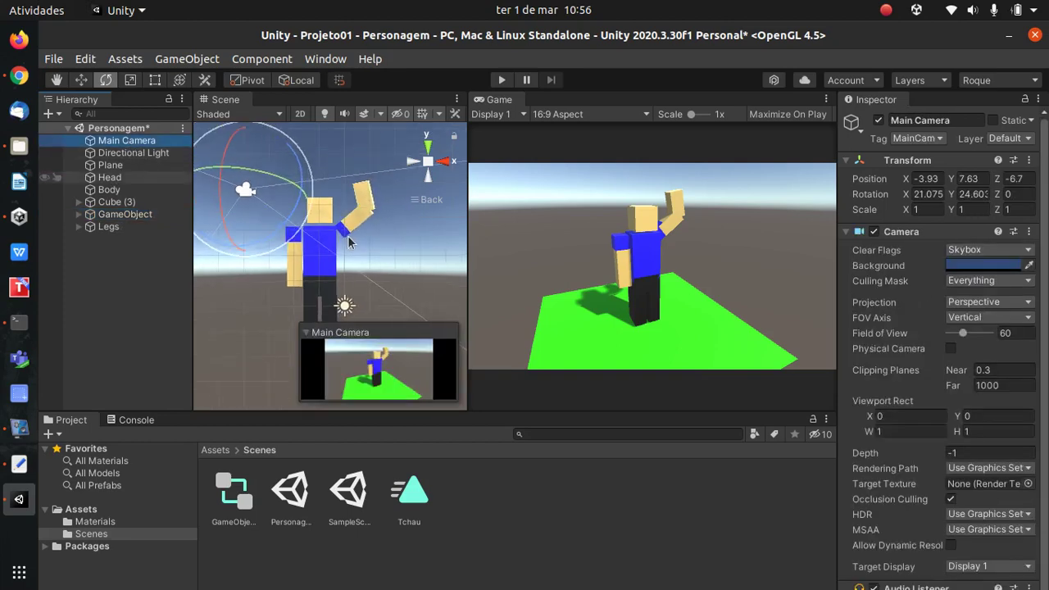
left_click(81, 80)
mouse_move(276, 222)
left_mouse_down()
mouse_move(288, 215)
mouse_move(277, 216)
left_mouse_up()
left_click_drag(263, 143, 300, 228)
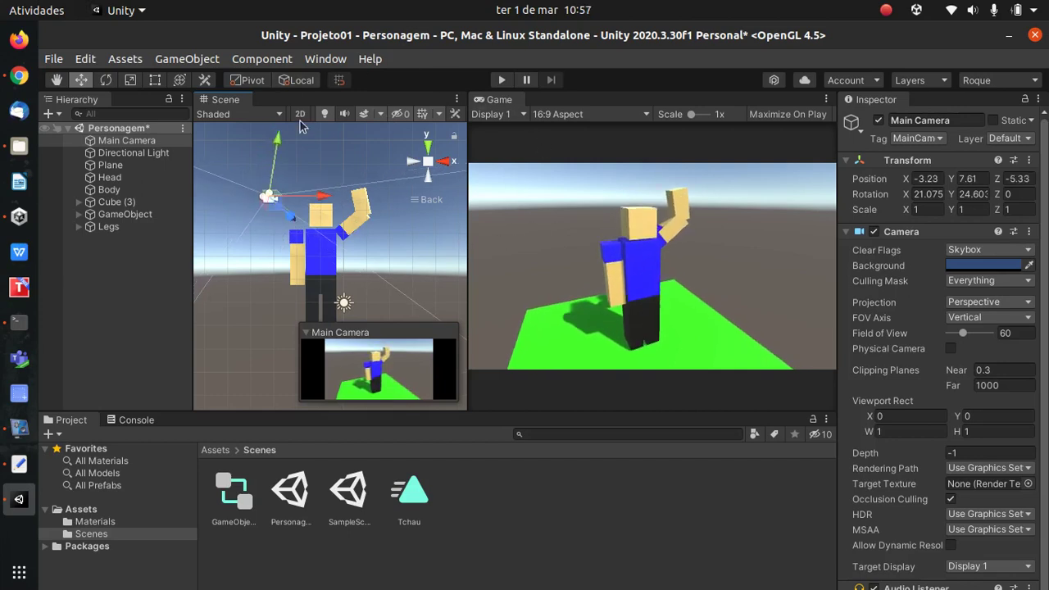
Play-test the waving arm in the Game view, stop play mode and save the Personagem scene.
left_click(502, 80)
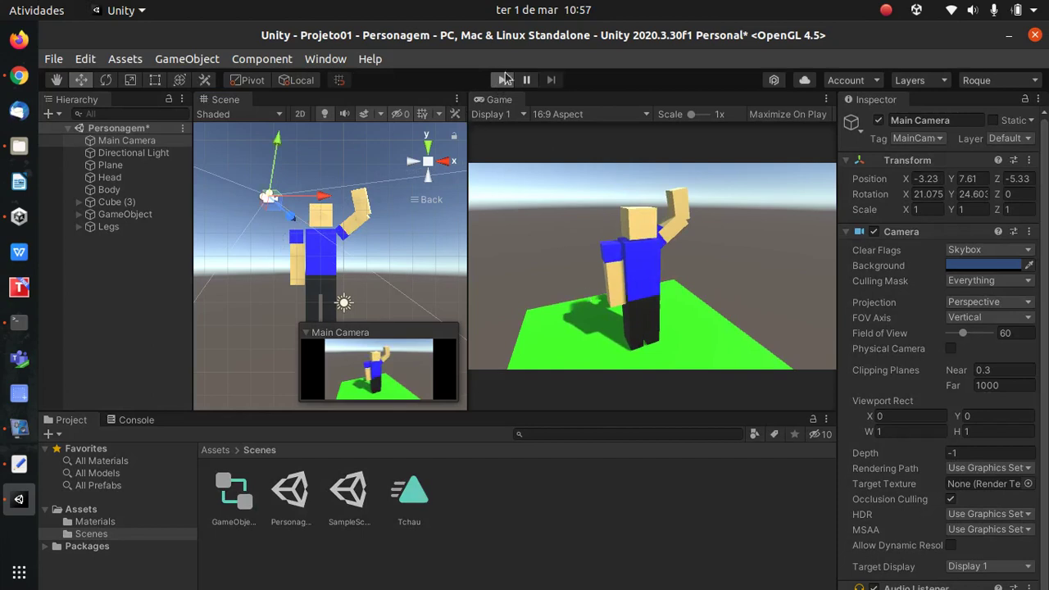
left_click(501, 80)
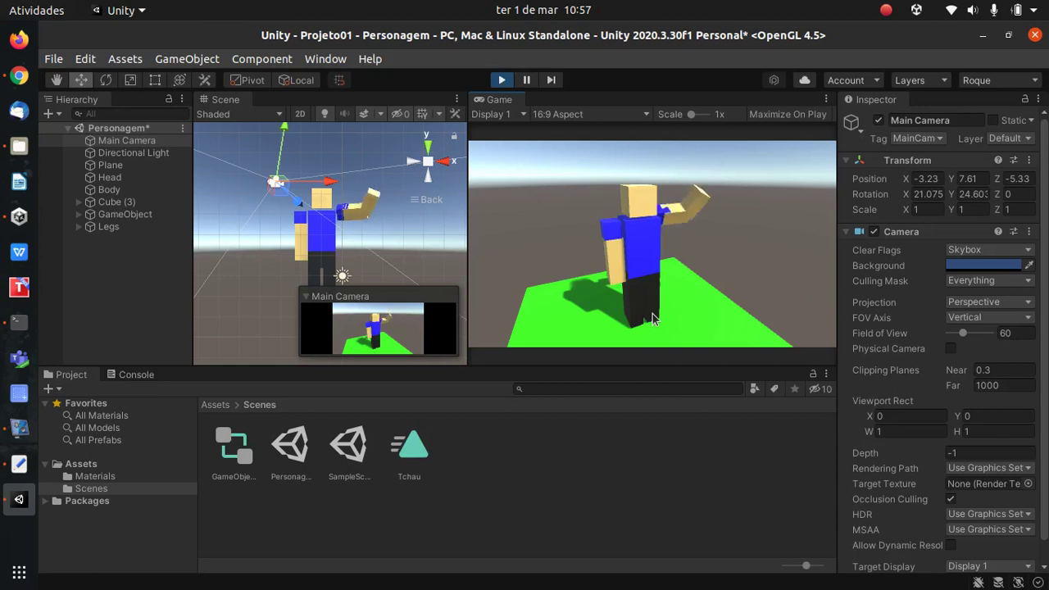
left_click(530, 80)
left_click(501, 80)
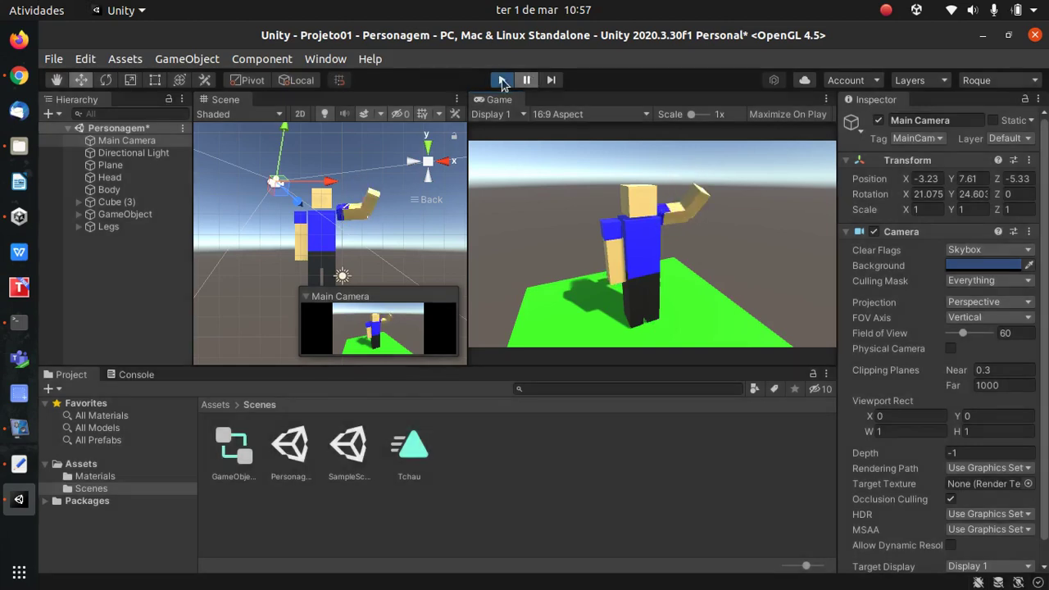
left_click(54, 61)
left_click(84, 140)
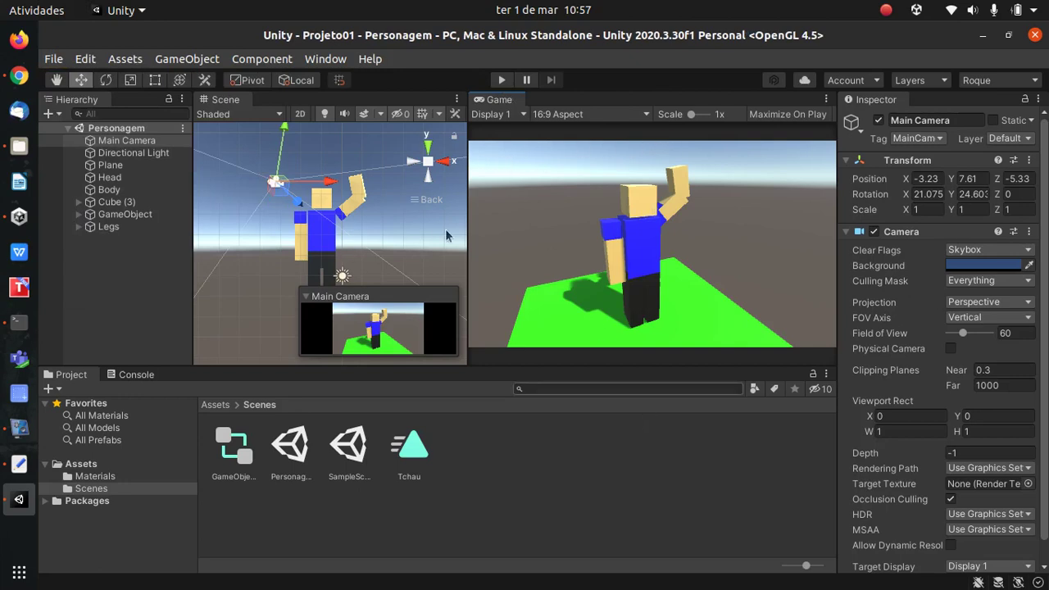
Review the assets stored in the Materials and Scenes folders, including the animator controller and the Tchau clip.
left_click(80, 465)
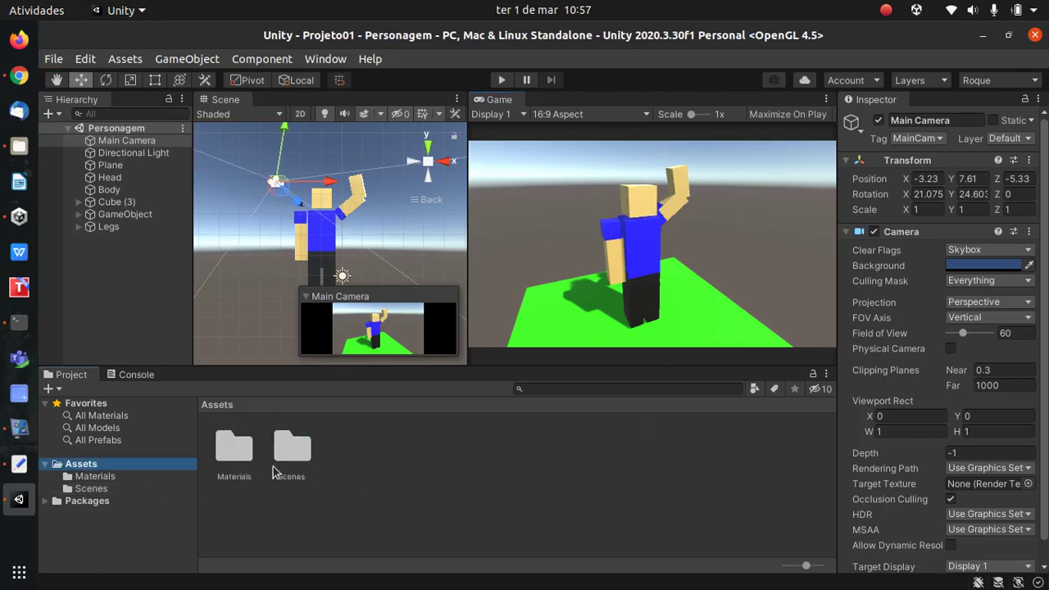
double_click(241, 462)
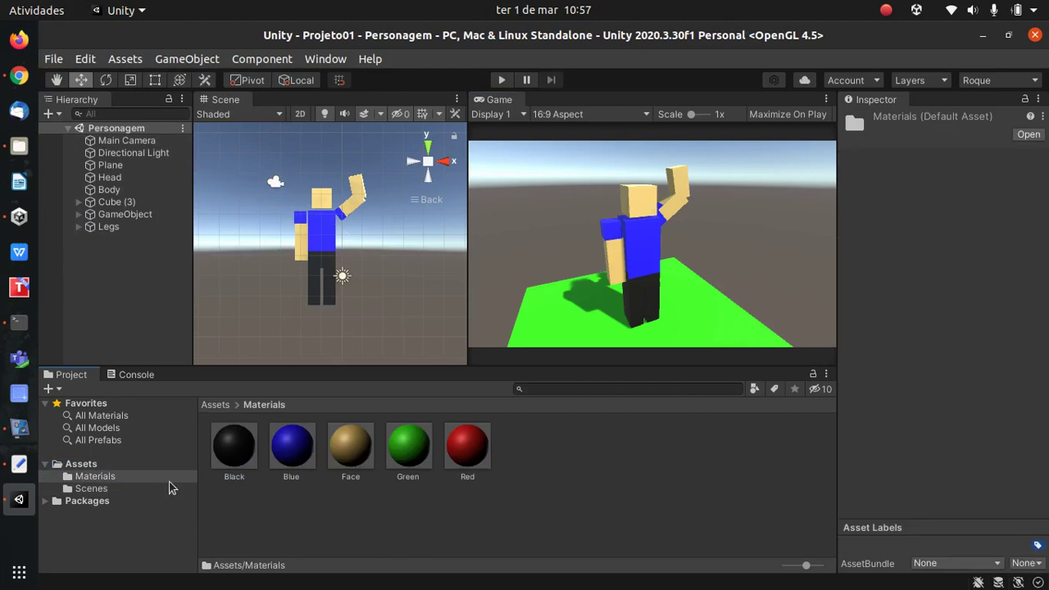
left_click(115, 489)
left_click(290, 447)
left_click(348, 446)
left_click(321, 461)
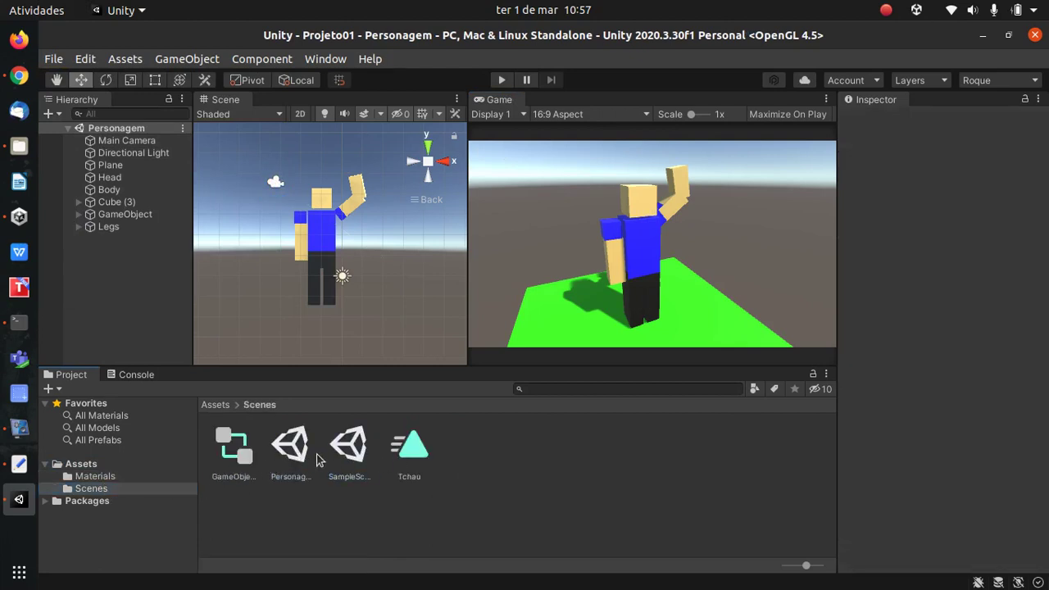
left_click(233, 449)
left_click(410, 455)
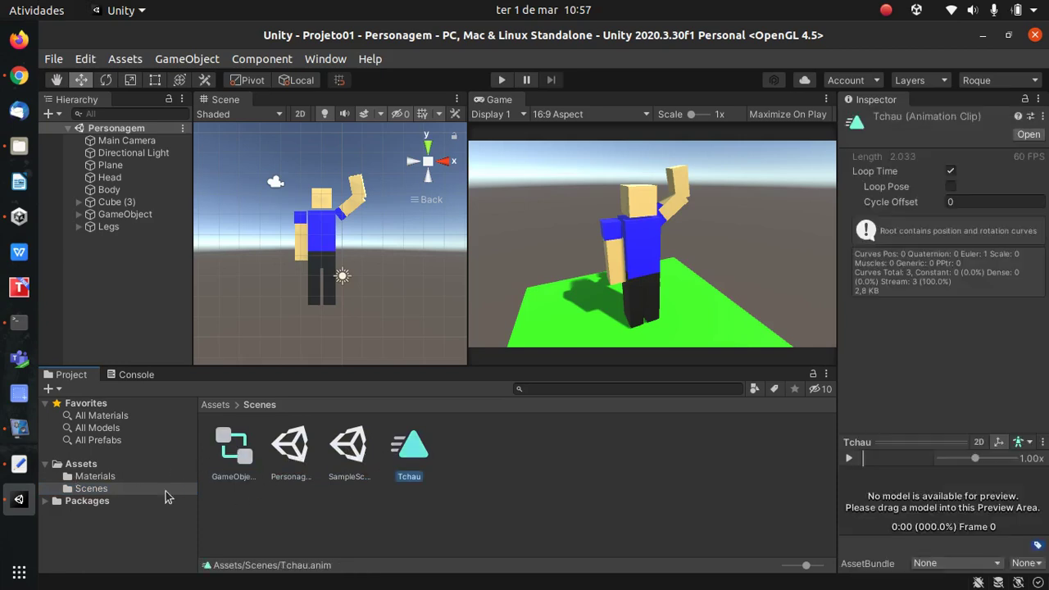
Create a folder named Animation in the project's Assets folder.
left_click(88, 465)
right_click(355, 457)
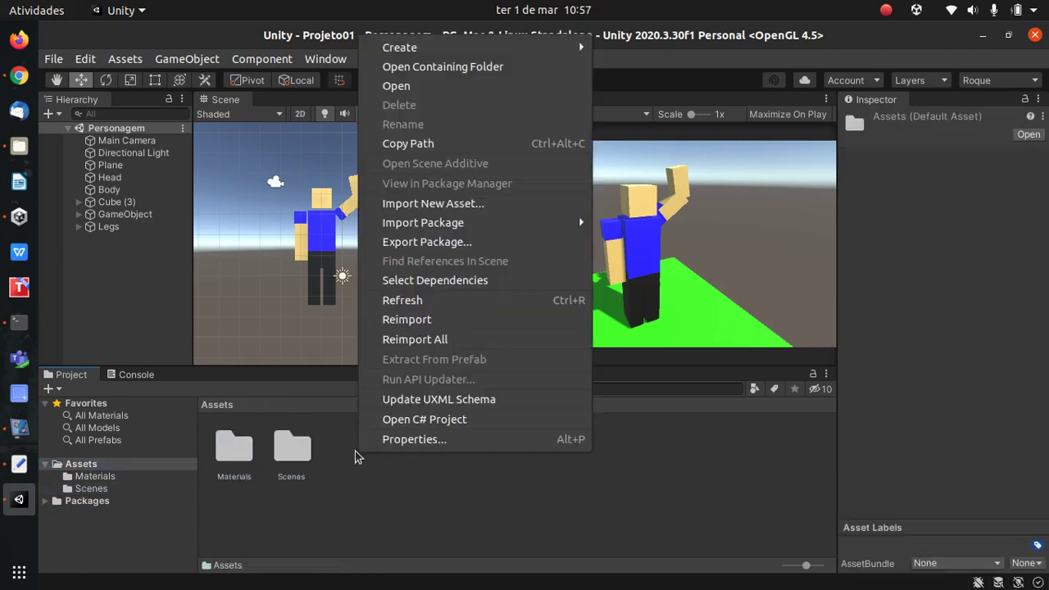
mouse_move(524, 47)
left_click(623, 46)
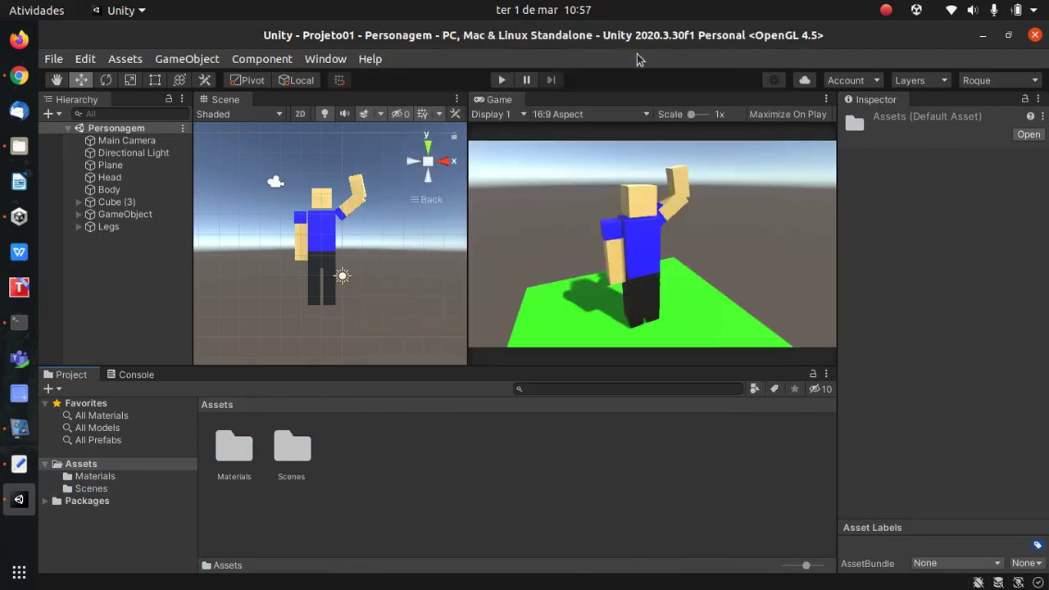
type("Animation")
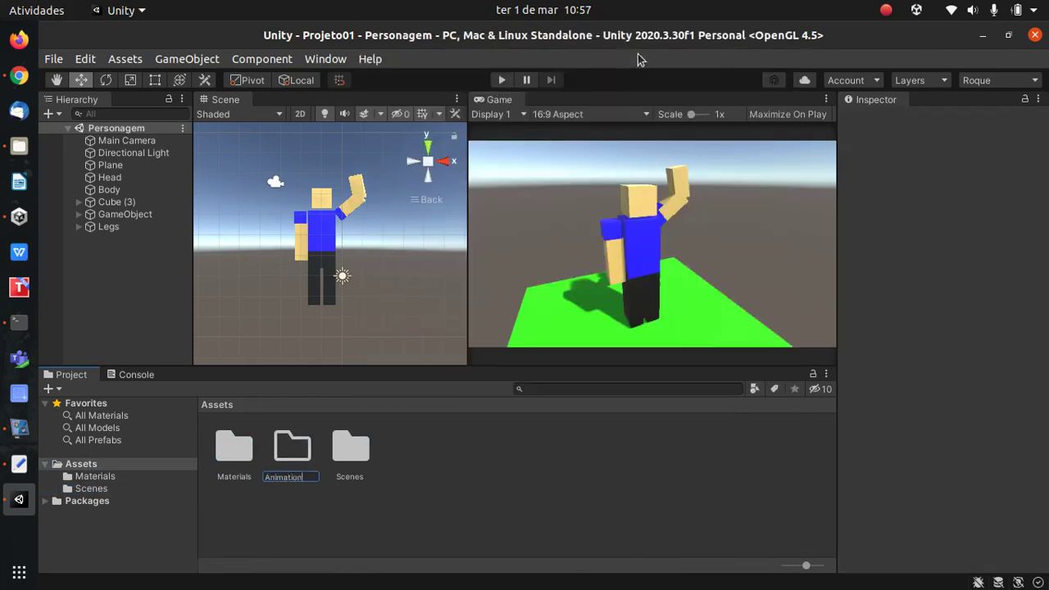
key("Return")
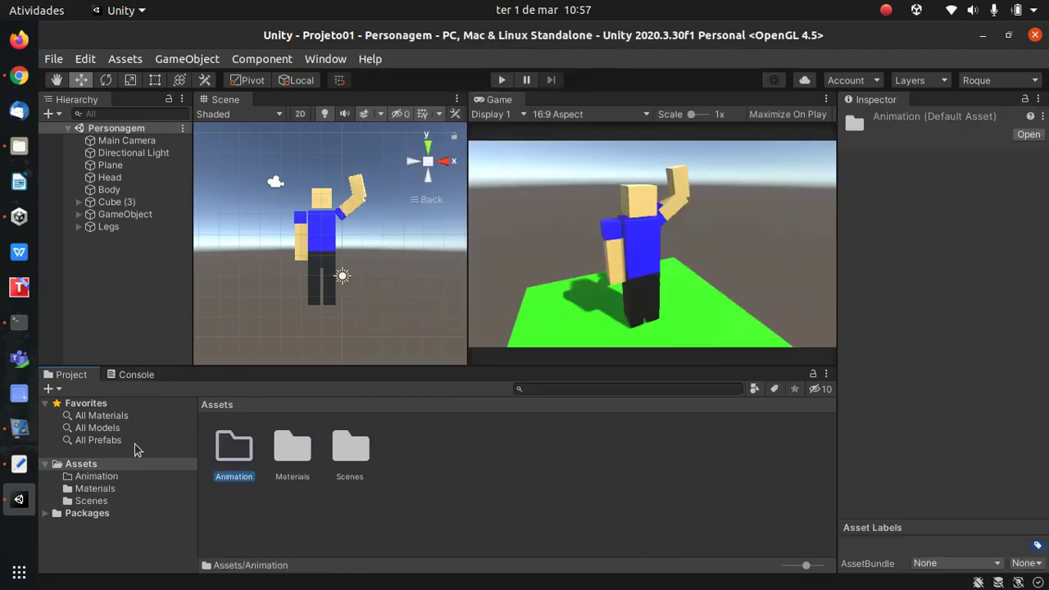
Move the GameObject controller and the Tchau clip from the Scenes folder into the Animation folder, and return to Assets.
left_click(87, 512)
left_click(99, 490)
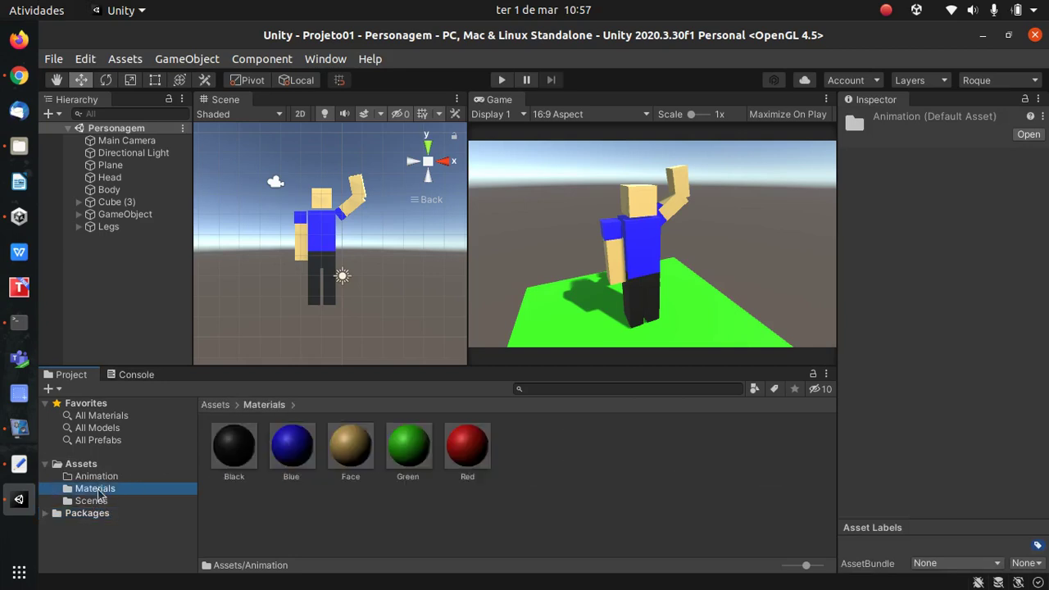
left_click(102, 482)
left_click(98, 501)
left_click_drag(238, 453, 113, 478)
left_click_drag(352, 453, 100, 480)
left_click(80, 465)
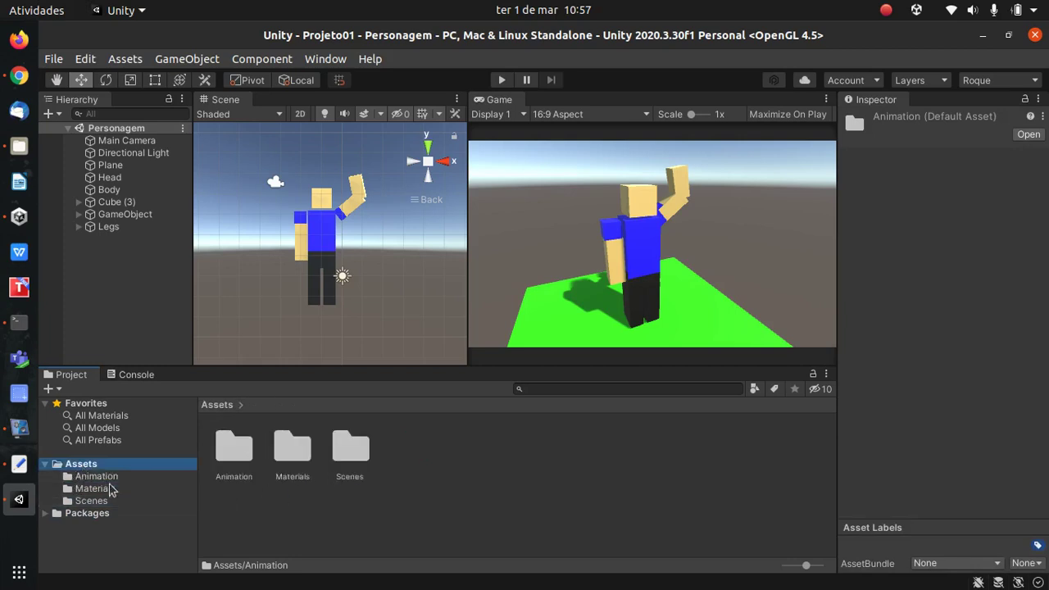
Export all project assets with their dependencies to the desktop as a unitypackage named AnimationTest.
left_click(545, 502)
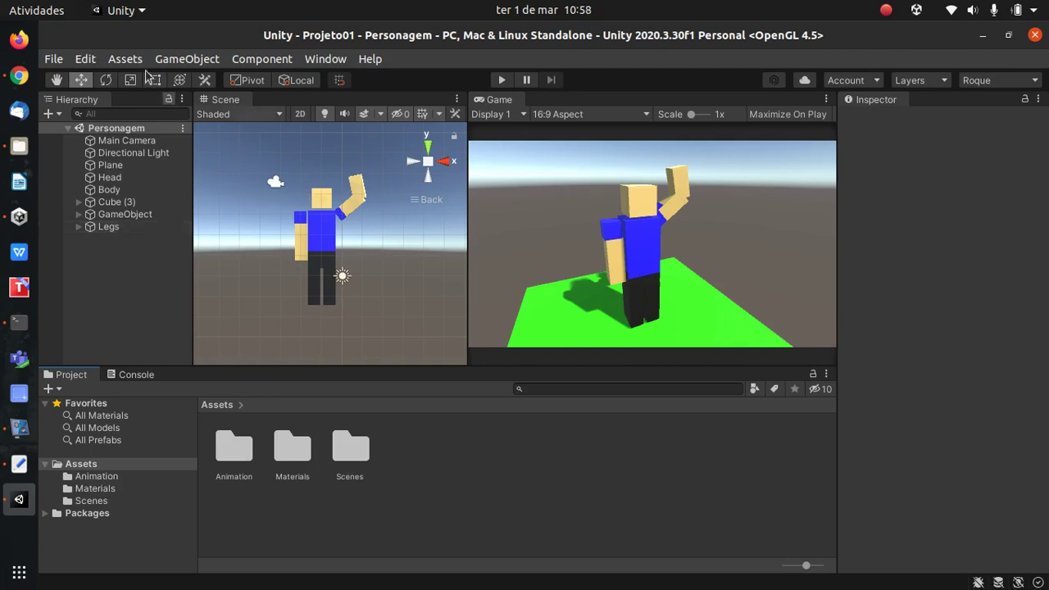
left_click(123, 60)
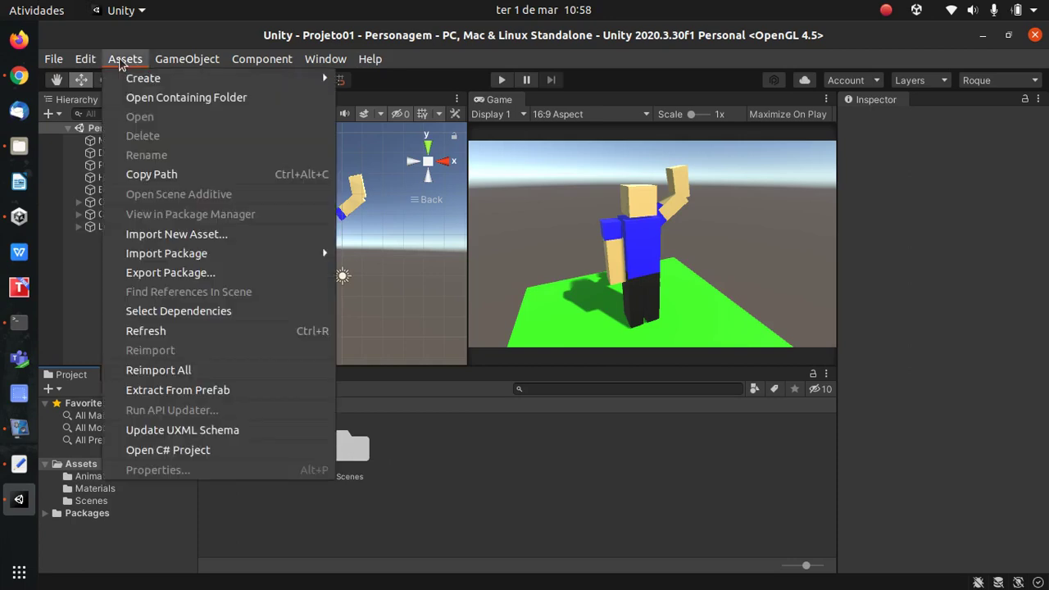
left_click(182, 274)
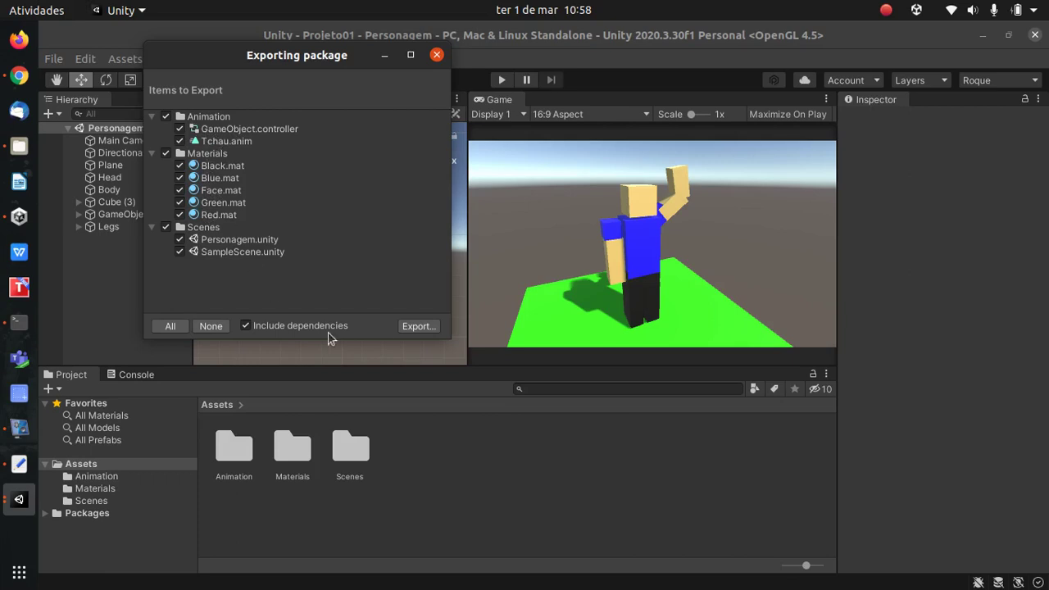
left_click(418, 326)
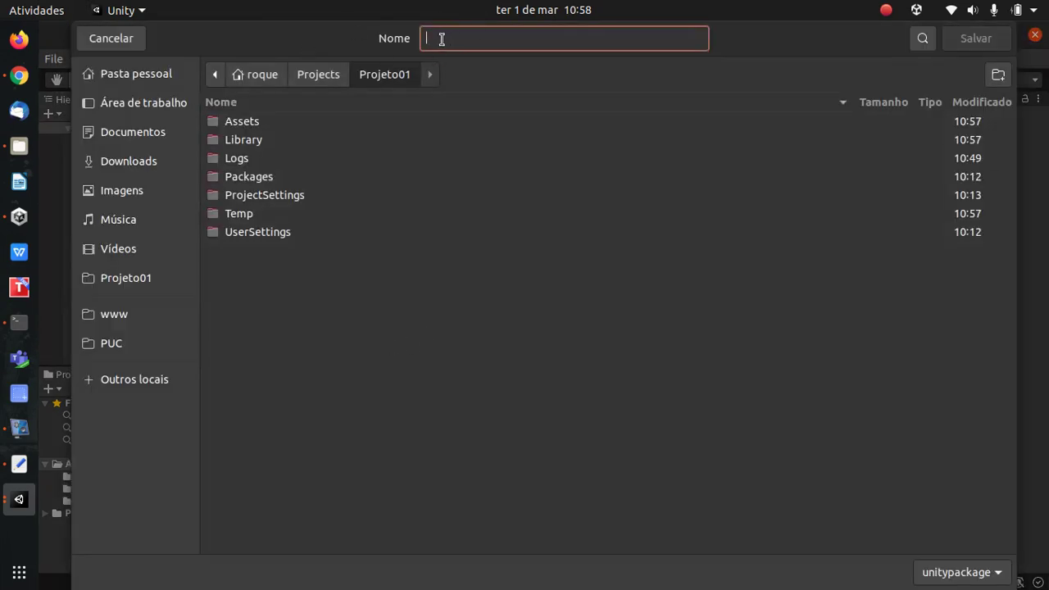
left_click(140, 104)
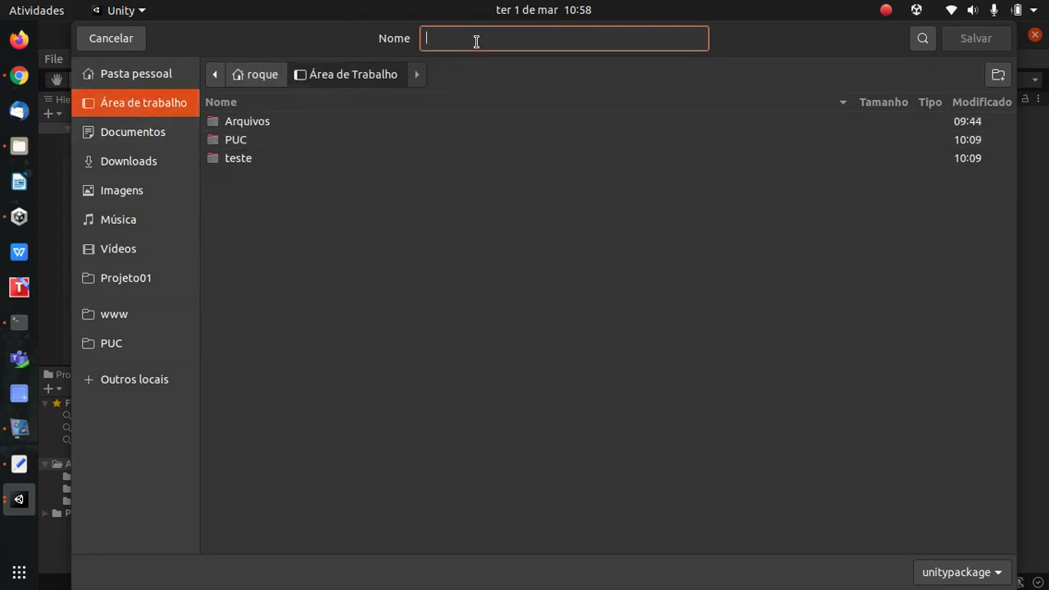
type("AnimationTest")
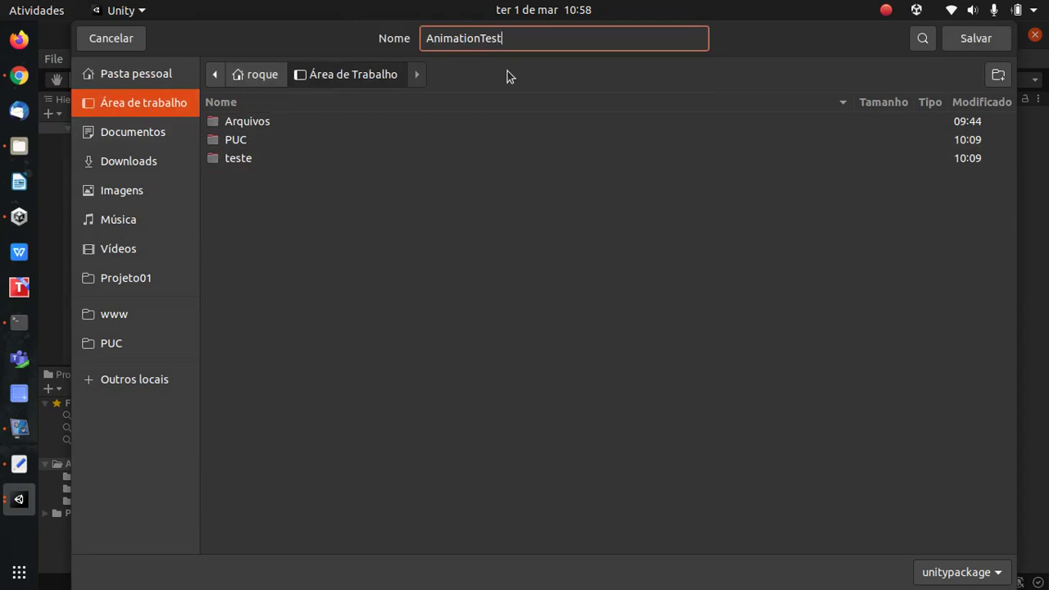
left_click(947, 574)
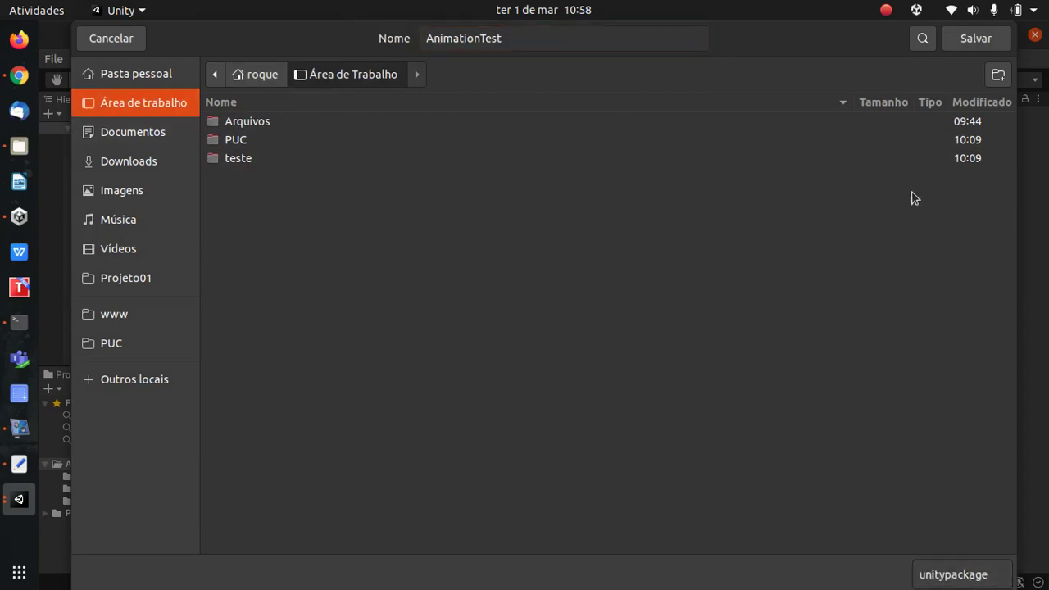
left_click(981, 46)
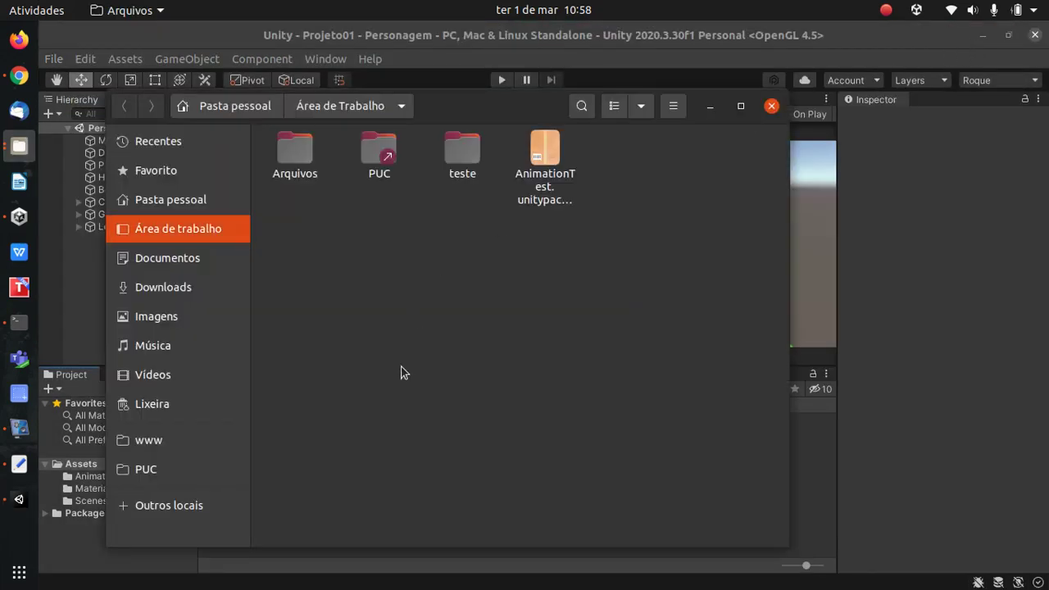
Check the exported AnimationTest package in the desktop folder, close the file manager and play the scene again.
left_click(546, 160)
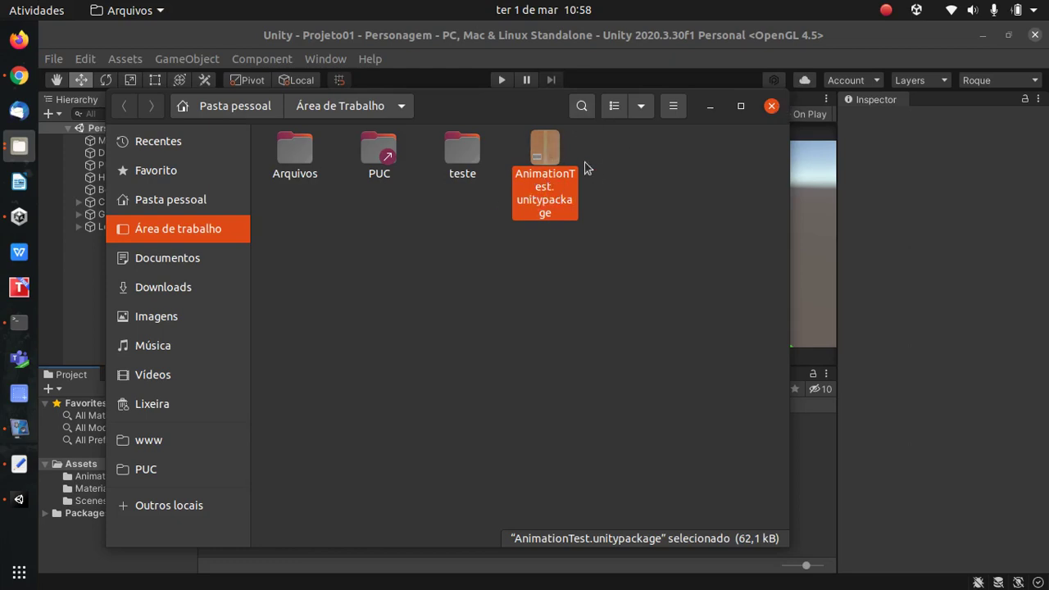
left_click(772, 107)
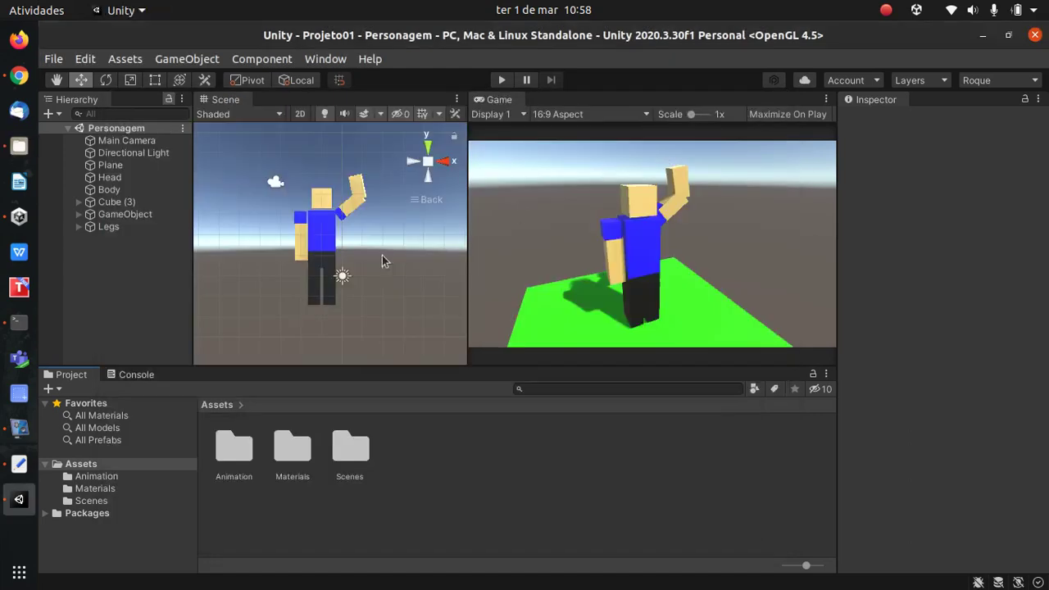
left_click(503, 79)
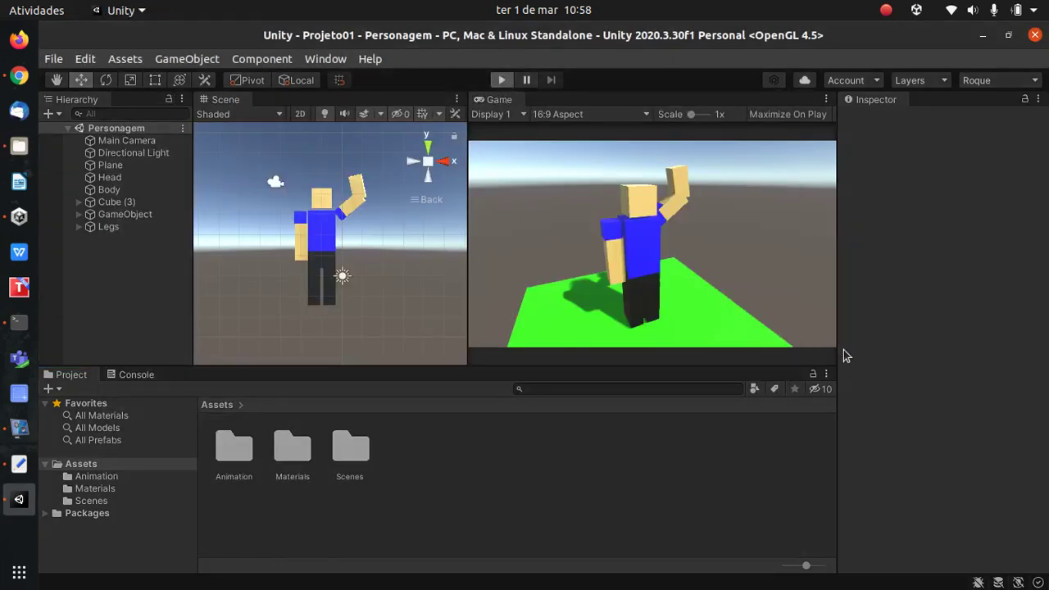